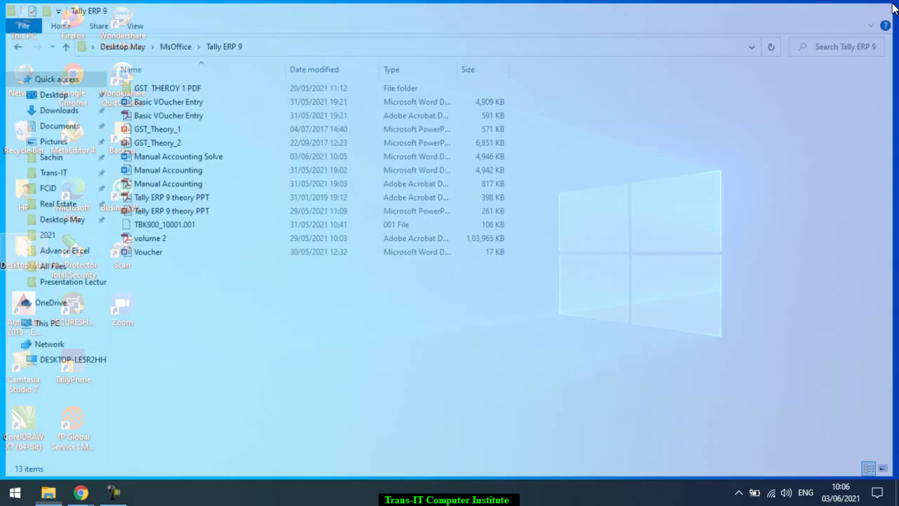
- Refresh the desktop and permanently empty the Recycle Bin
right_click(483, 89)
left_click(509, 127)
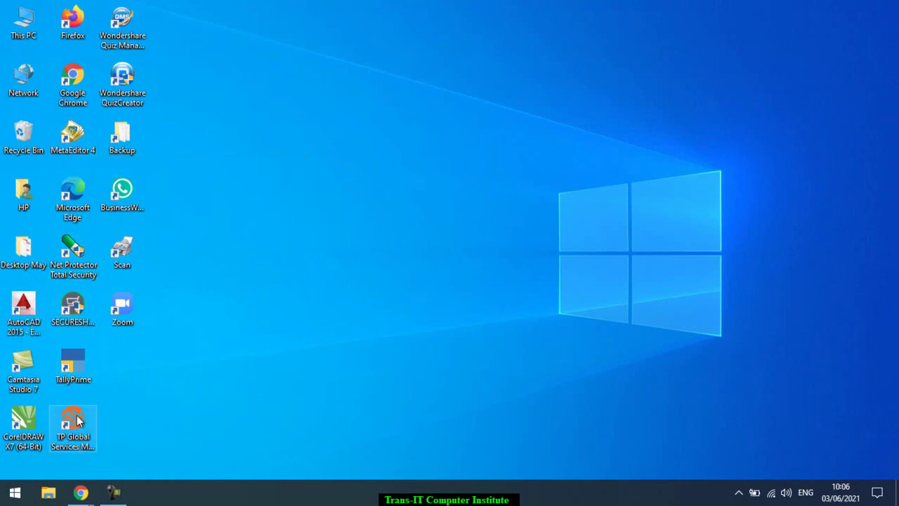
right_click(29, 143)
left_click(86, 165)
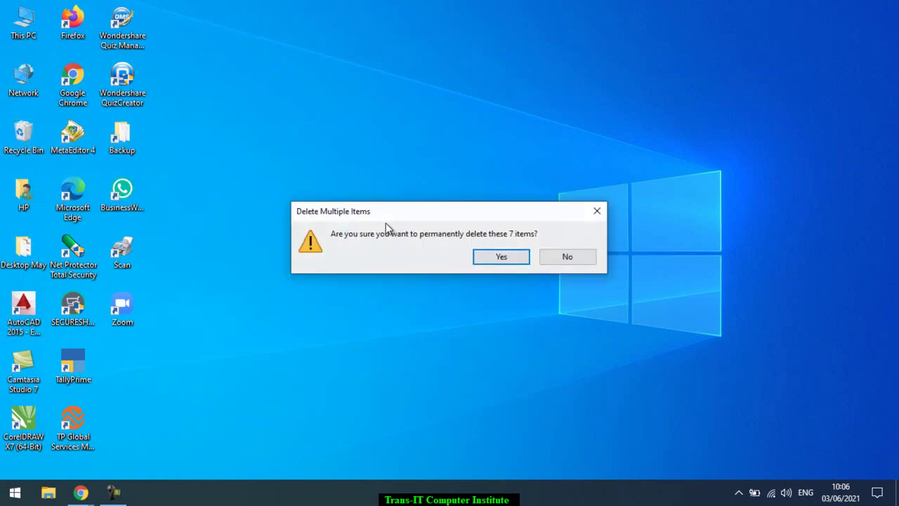
left_click(484, 260)
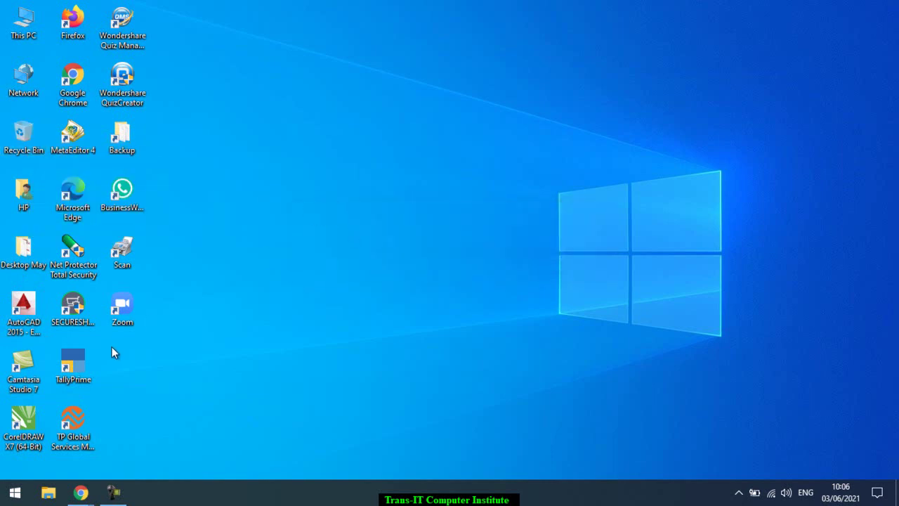
- Launch TallyPrime and check the screen recorder while it loads, leaving the recorder minimized
double_click(77, 372)
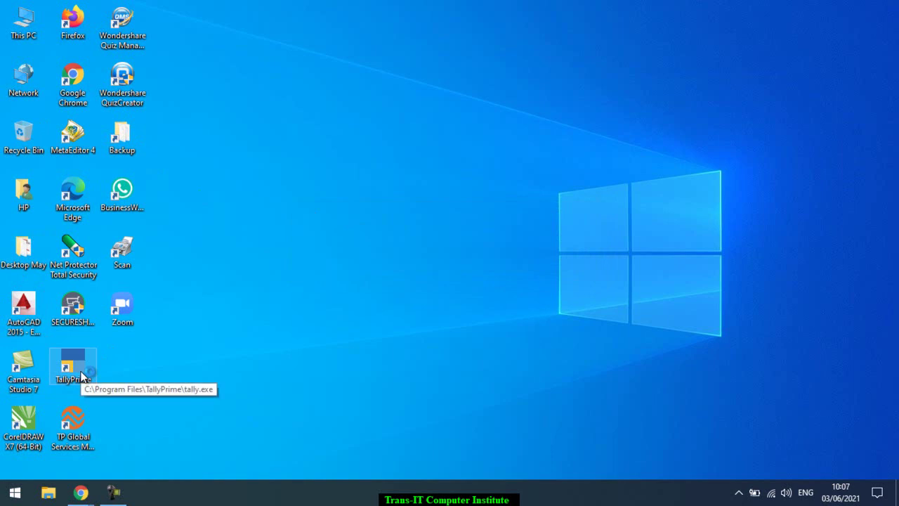
mouse_move(110, 497)
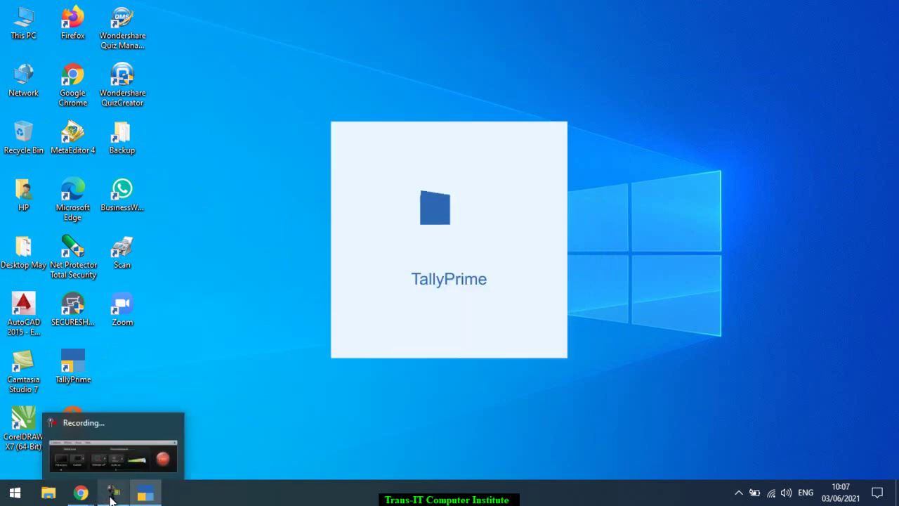
left_click(105, 431)
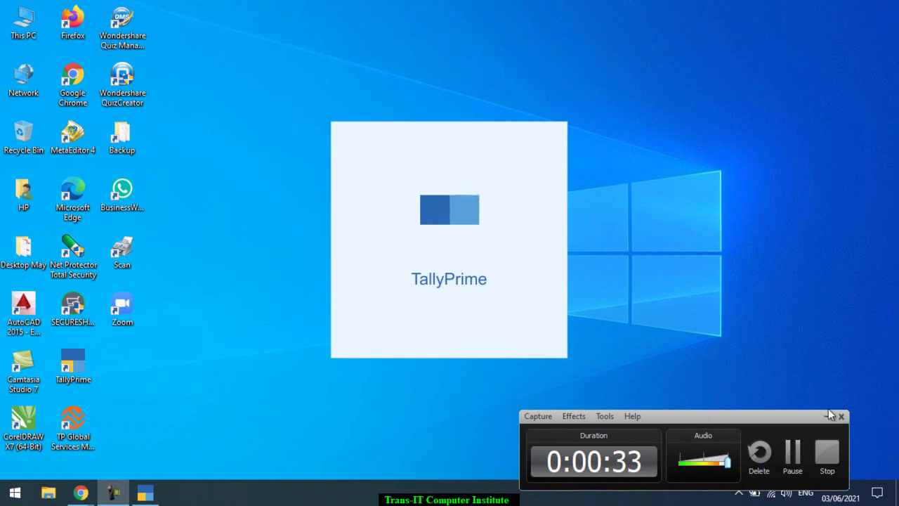
left_click(827, 414)
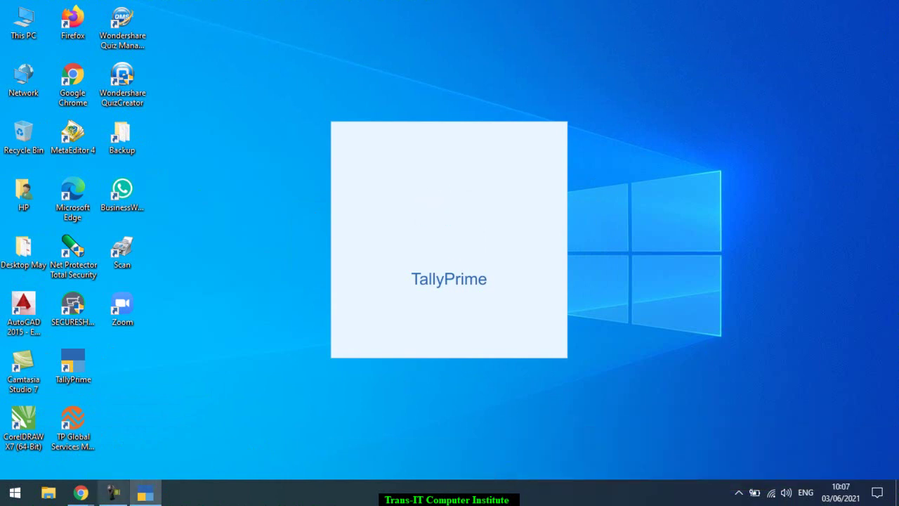
- Switch to the Google Meet call in Chrome, turn the microphone on, and minimize the browser
left_click(80, 494)
left_click(59, 455)
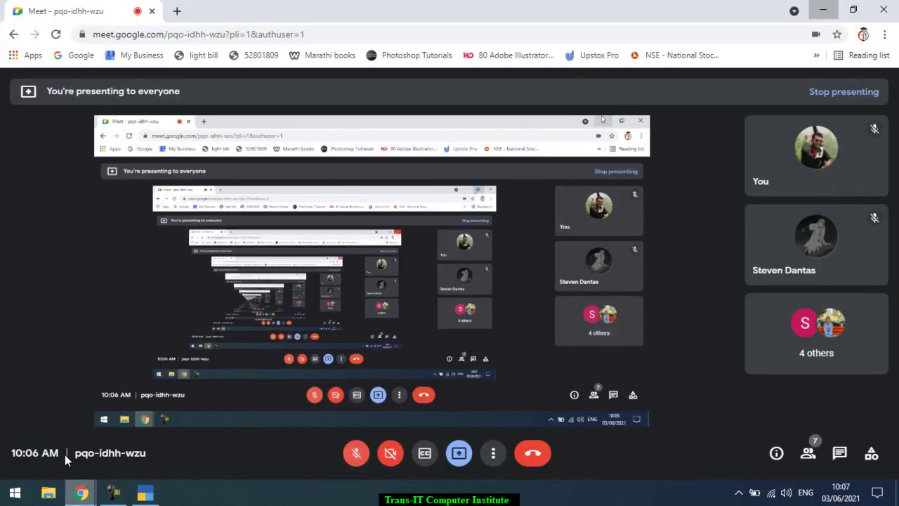
left_click(356, 453)
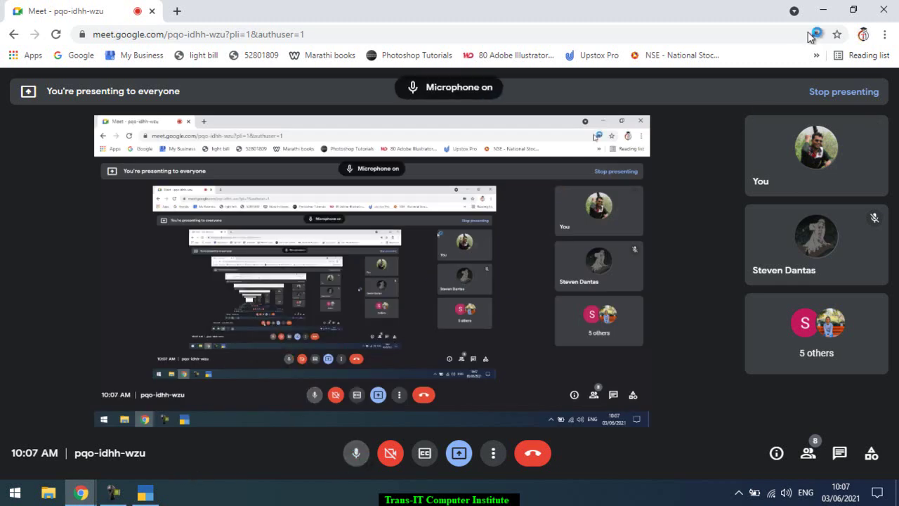
left_click(823, 11)
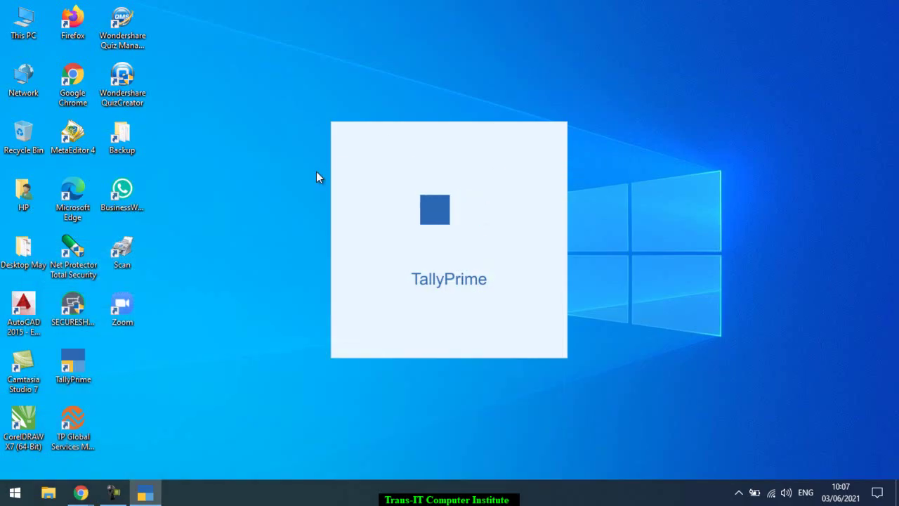
- Open the Basic VOucher Entry PDF from the Tally ERP 9 folder inside Desktop May > MsOffice
key("super+e")
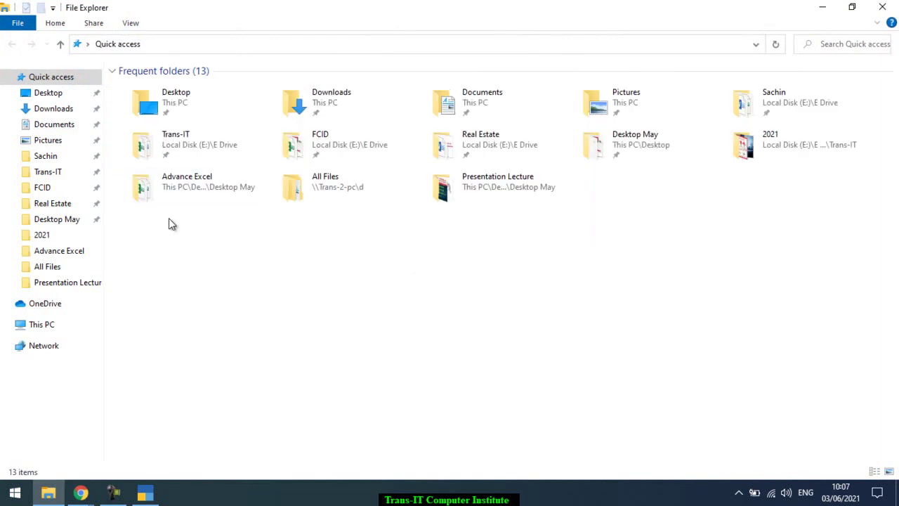
left_click(62, 221)
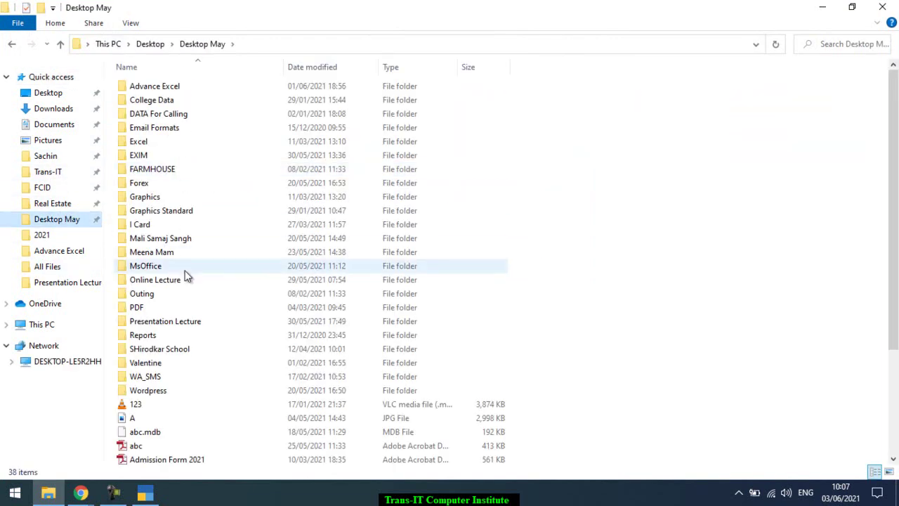
double_click(172, 267)
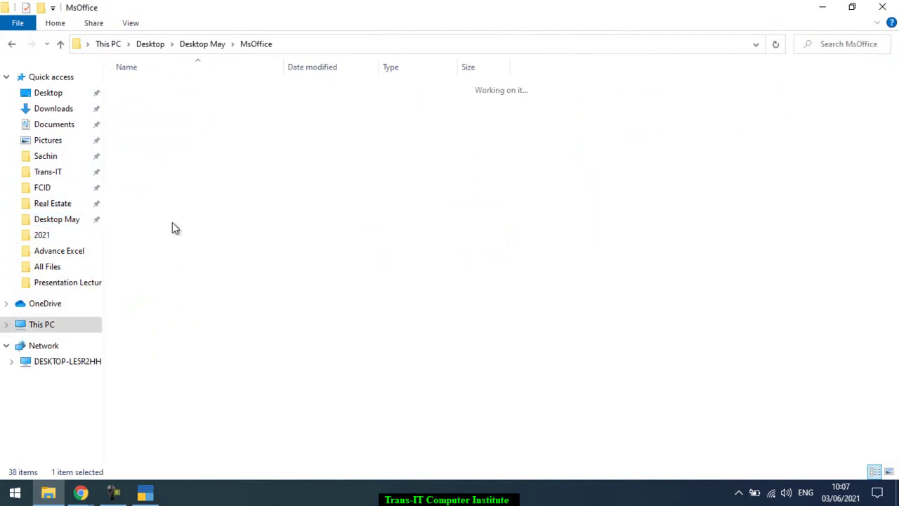
double_click(155, 112)
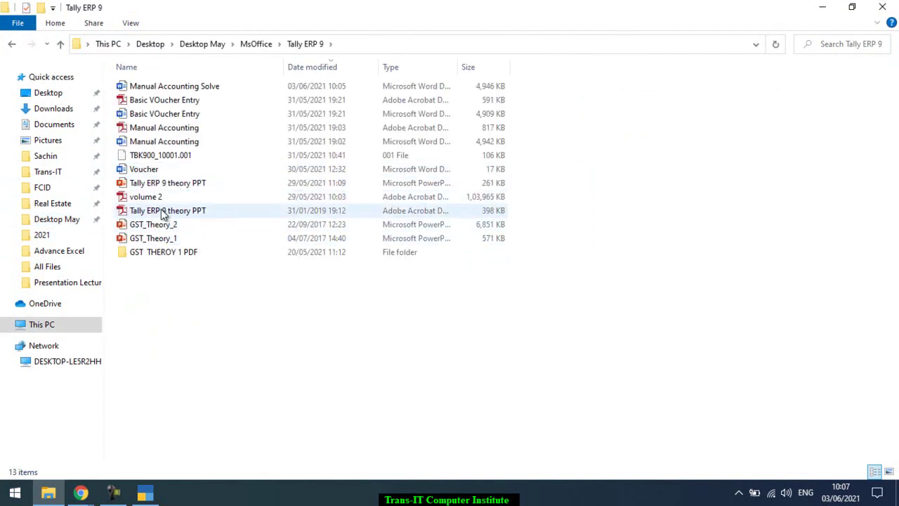
left_click(155, 102)
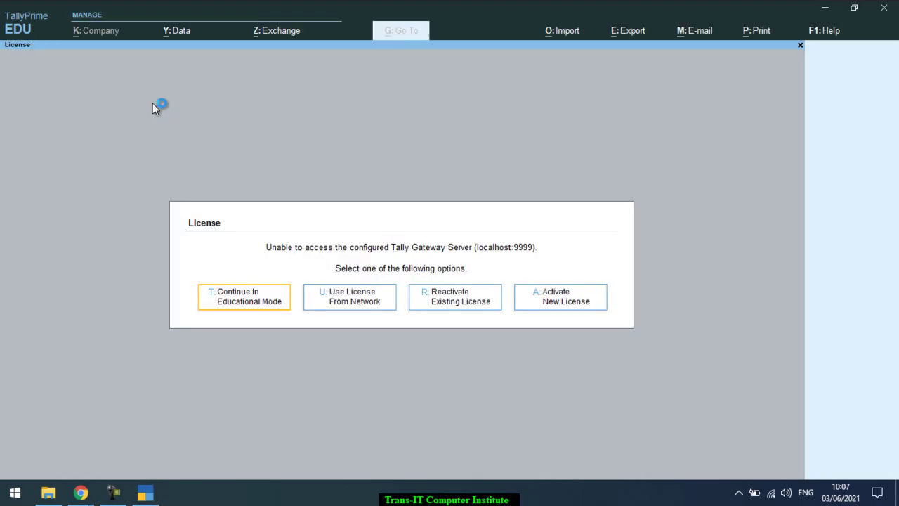
- Continue TallyPrime in educational mode and briefly check the Google Meet call before minimizing it
left_click(226, 308)
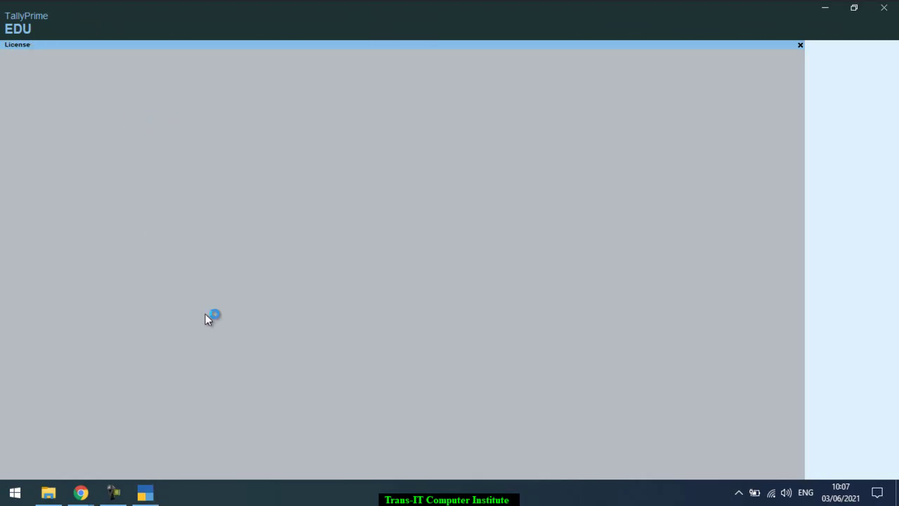
mouse_move(81, 492)
left_click(90, 450)
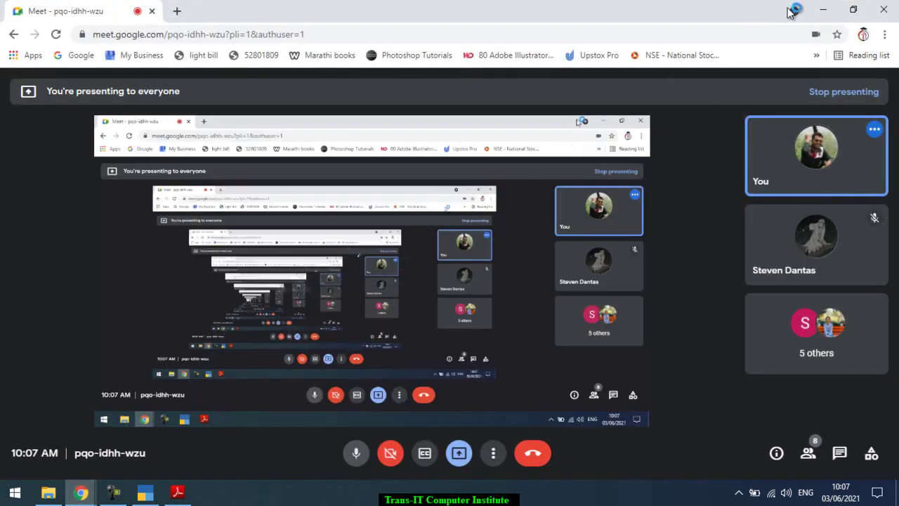
left_click(821, 12)
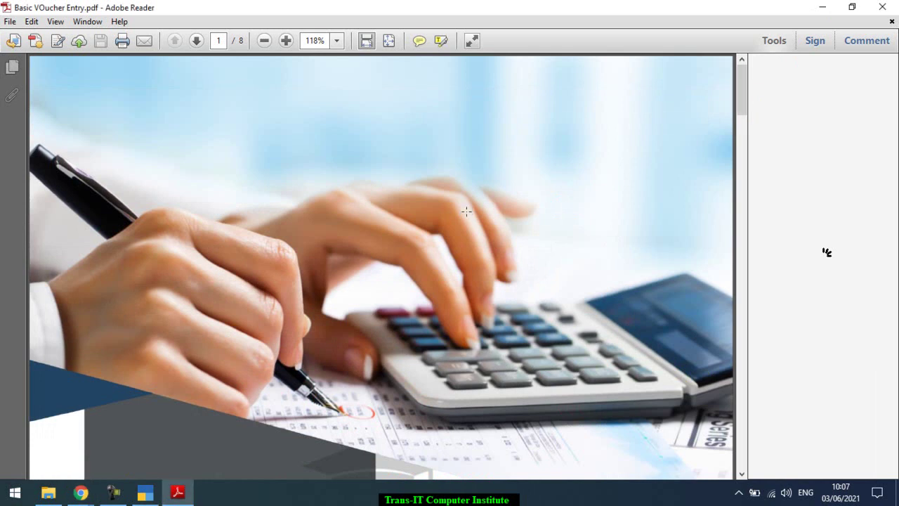
- Bring up the "Create Following Ledgers" tables on page 2 of the PDF at a readable zoom
key("ctrl+0")
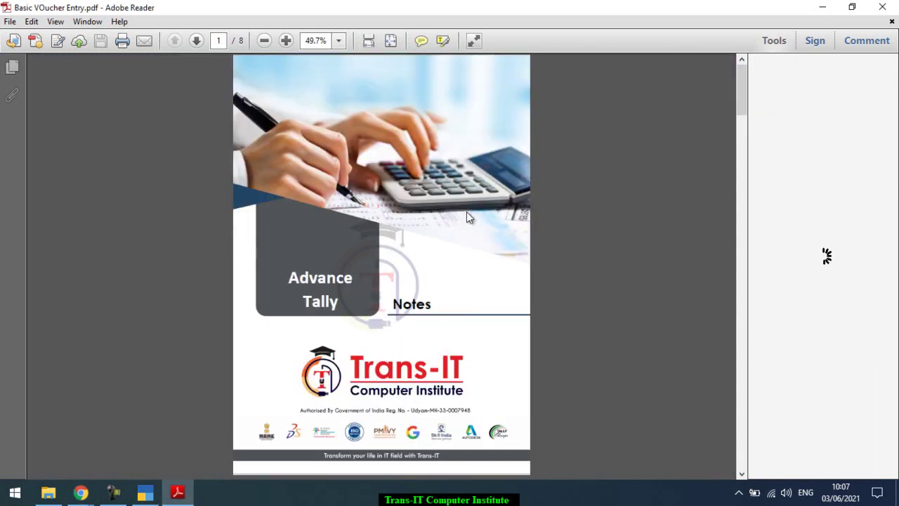
scroll(470, 211, "down", 3)
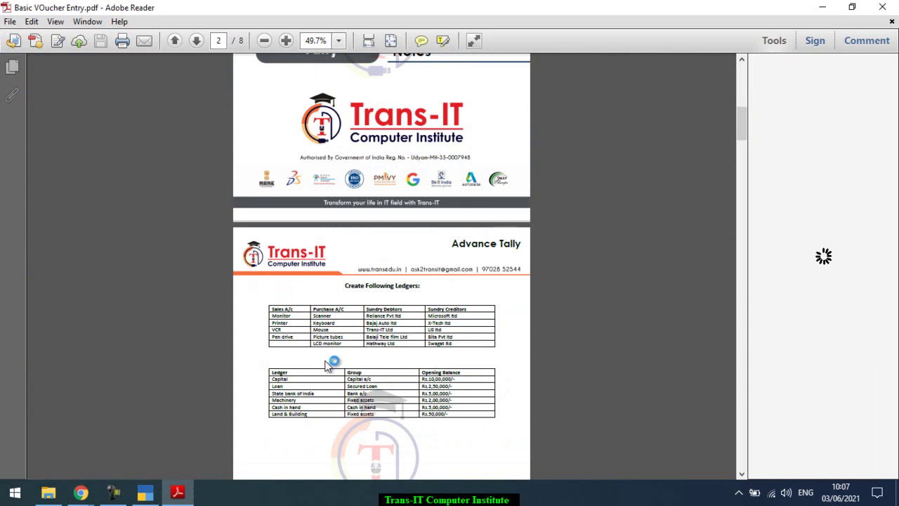
scroll(325, 359, "up", 3)
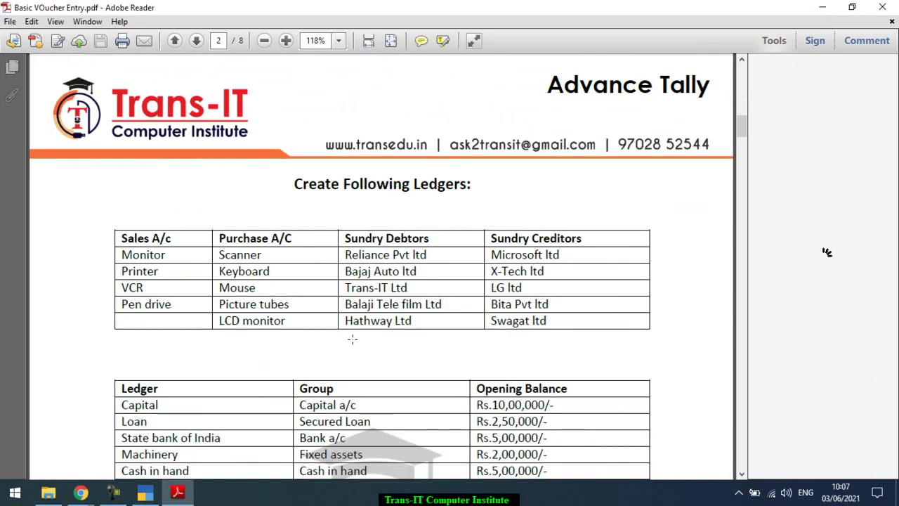
scroll(539, 177, "down", 2)
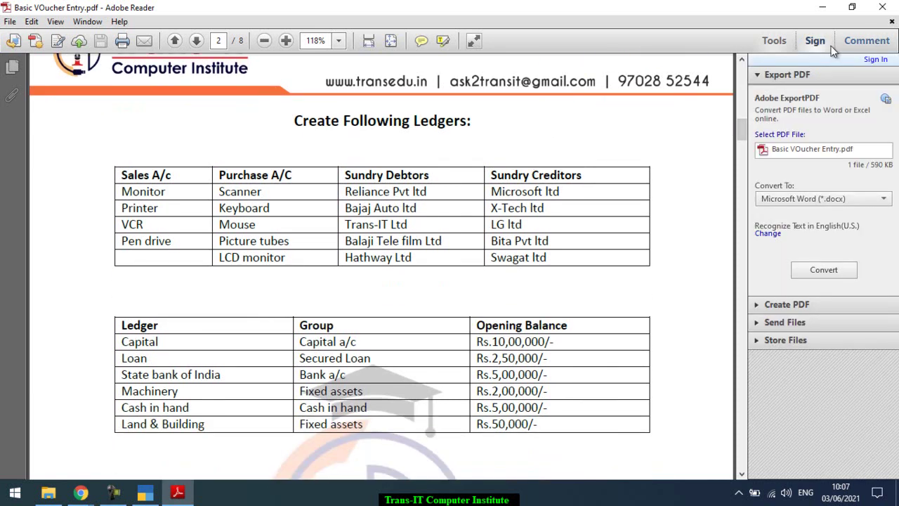
- Check the Gateway of Tally in TallyPrime, then review the PDF's opening balances, credit purchases on page 3 and ledger tables on page 2
key("alt+Tab")
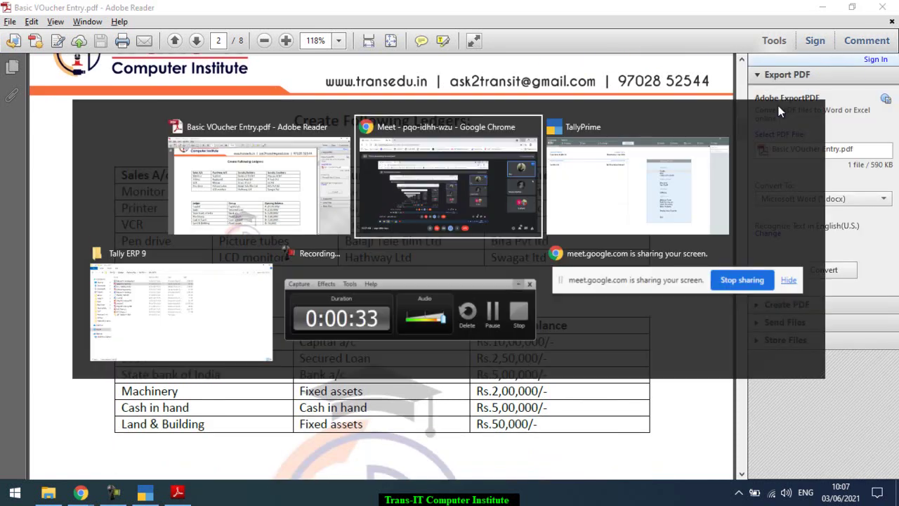
key("alt+Tab")
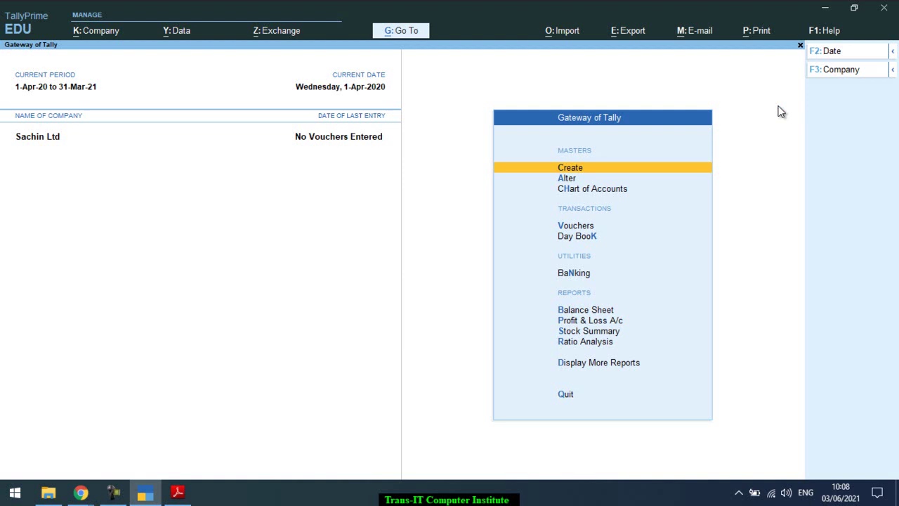
key("alt+Tab")
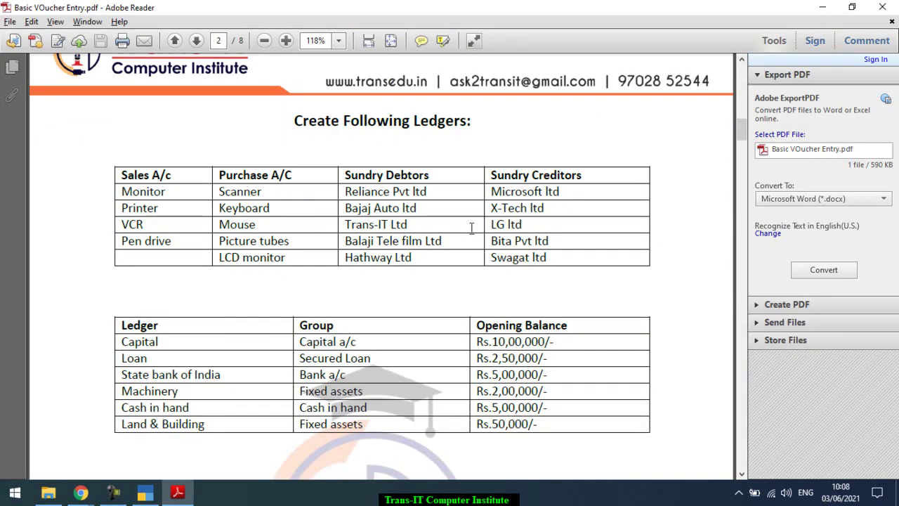
scroll(465, 188, "down", 12)
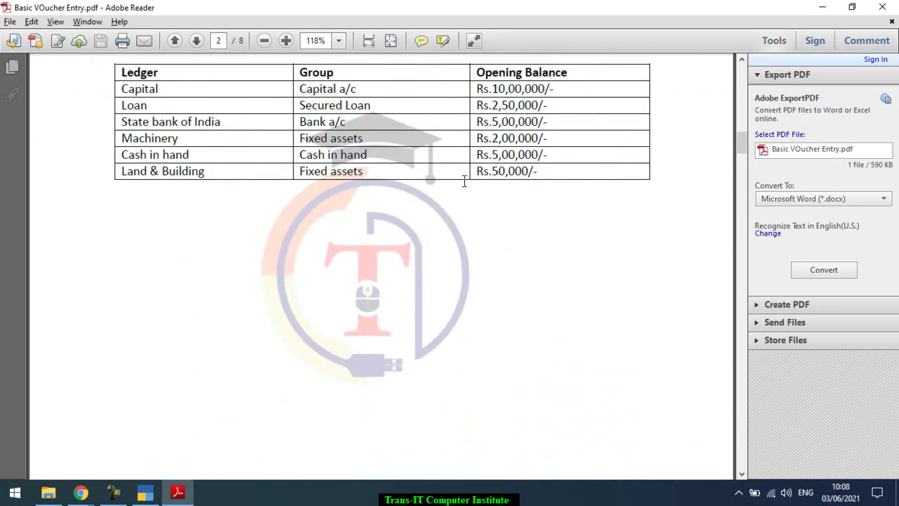
scroll(465, 182, "down", 10)
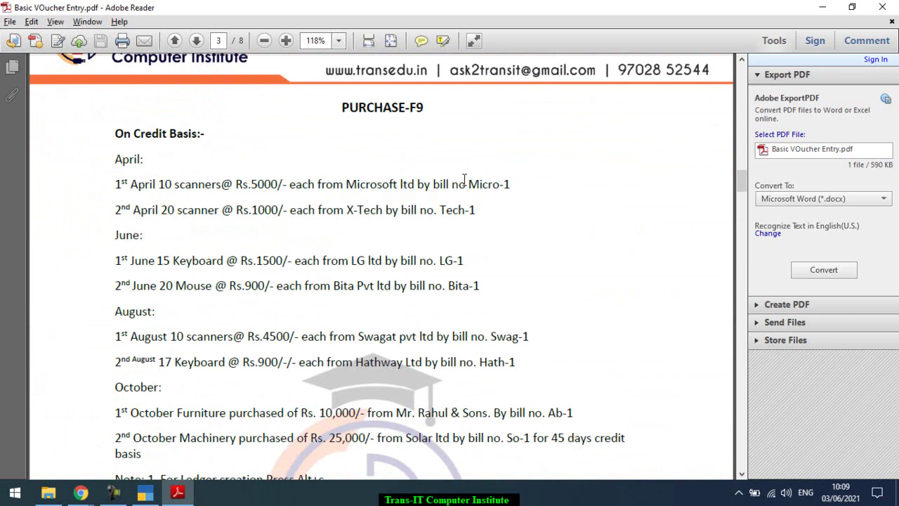
scroll(464, 172, "up", 15)
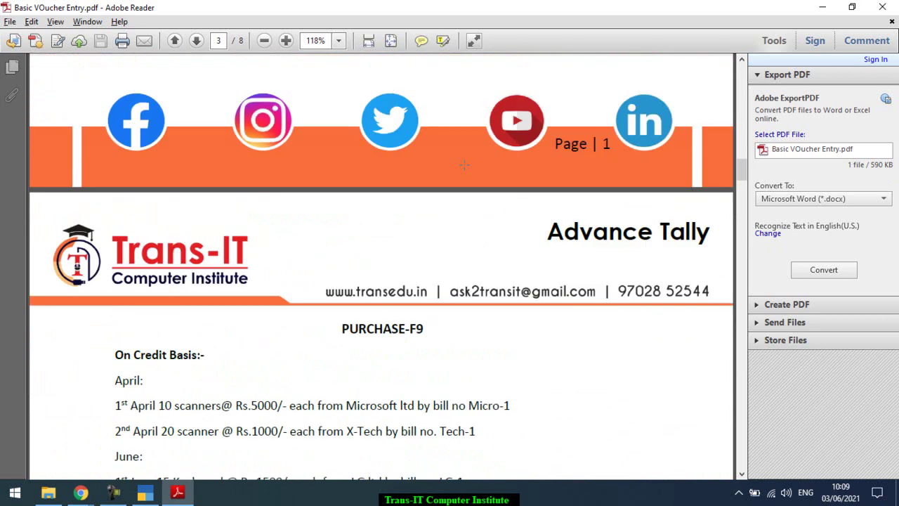
scroll(464, 168, "up", 6)
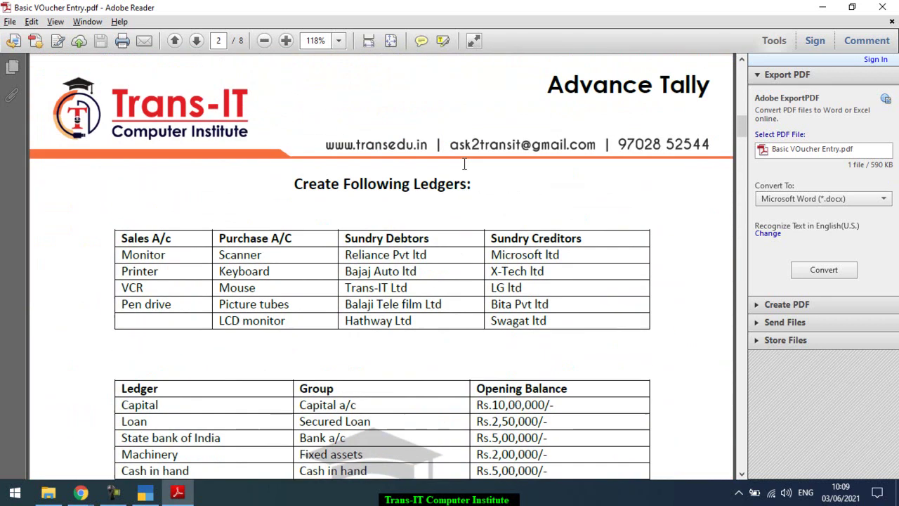
scroll(459, 186, "down", 1)
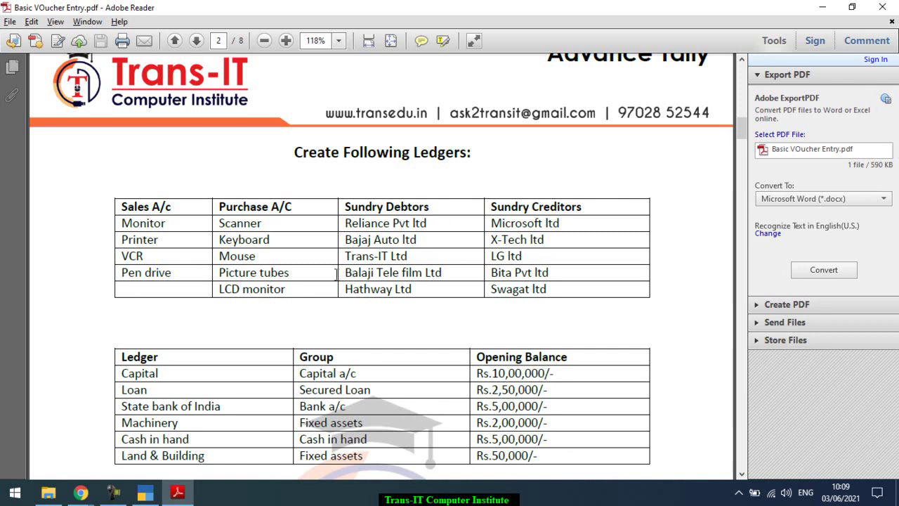
- Examine the "Create Following Ledgers" heading and the Sales, Purchase, Sundry Debtors and Sundry Creditors columns by highlighting their text
left_click_drag(295, 155, 463, 160)
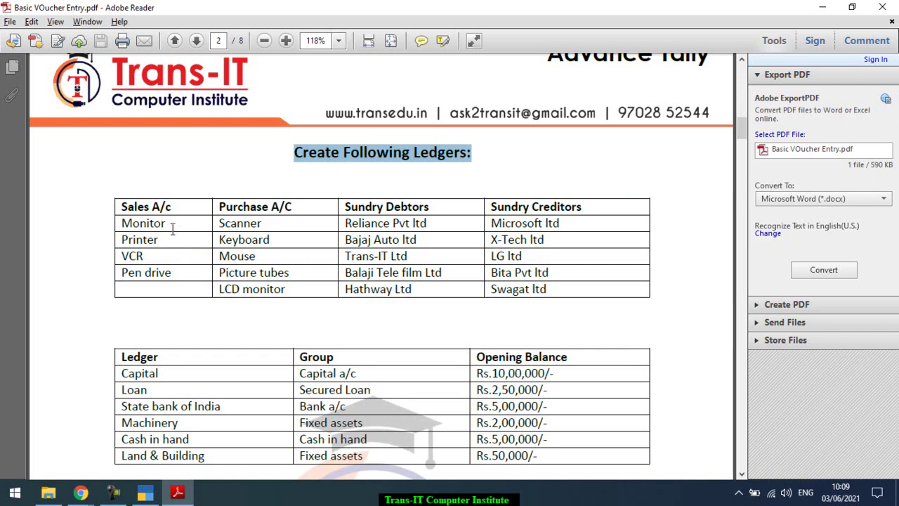
left_click_drag(187, 275, 128, 249)
left_click(141, 257)
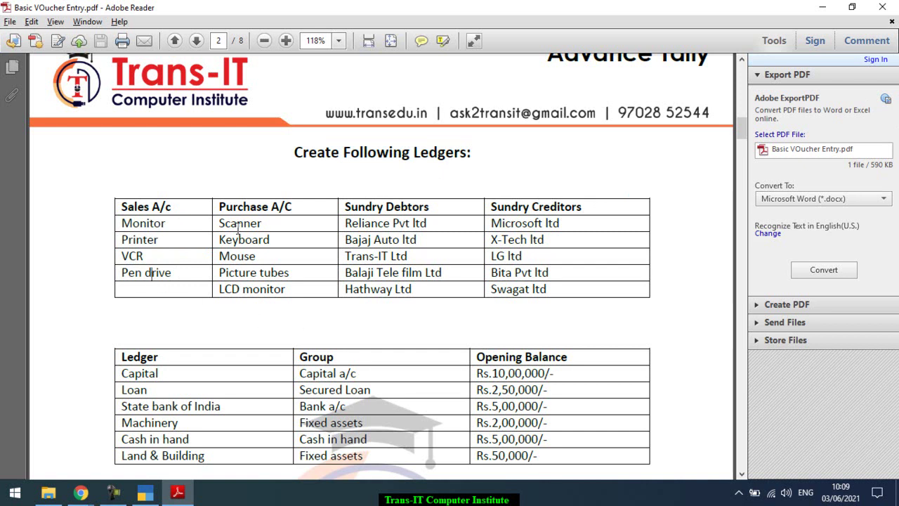
left_click_drag(218, 223, 290, 290)
left_click(287, 289)
left_click_drag(345, 222, 422, 237)
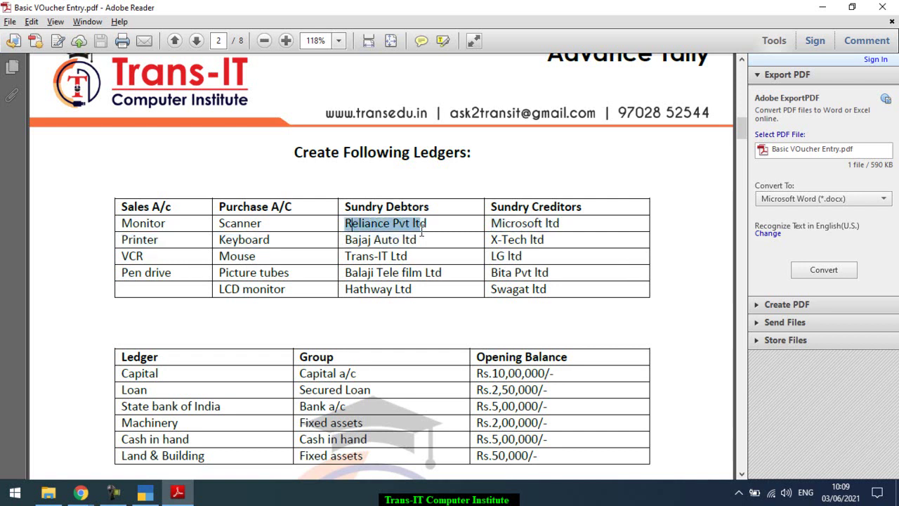
left_click(407, 298)
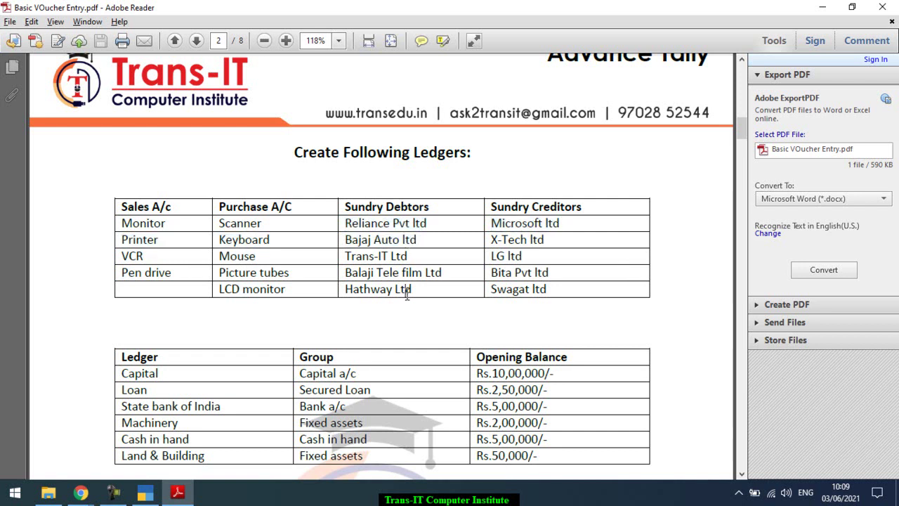
left_click_drag(490, 222, 529, 283)
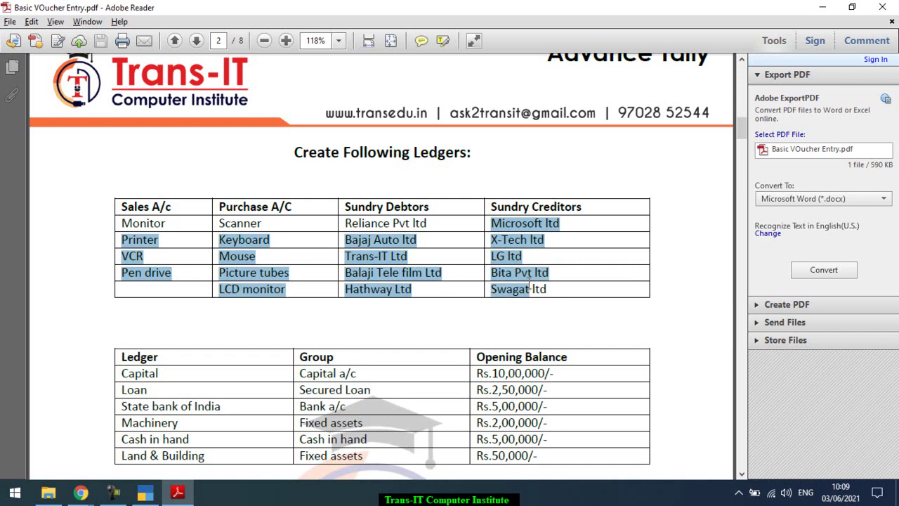
- Examine the Ledger, Group and Opening Balance table on page 2, from Capital down to Land & Building
left_click(533, 243)
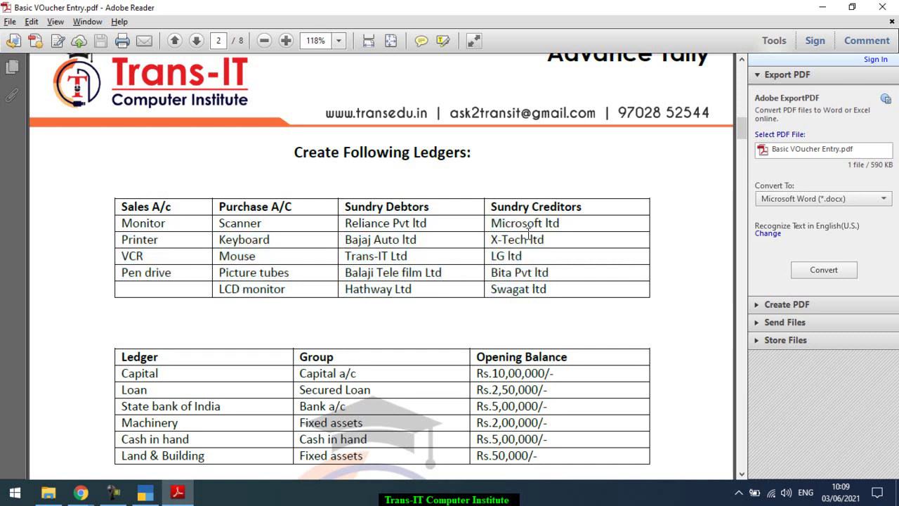
left_click_drag(134, 373, 551, 391)
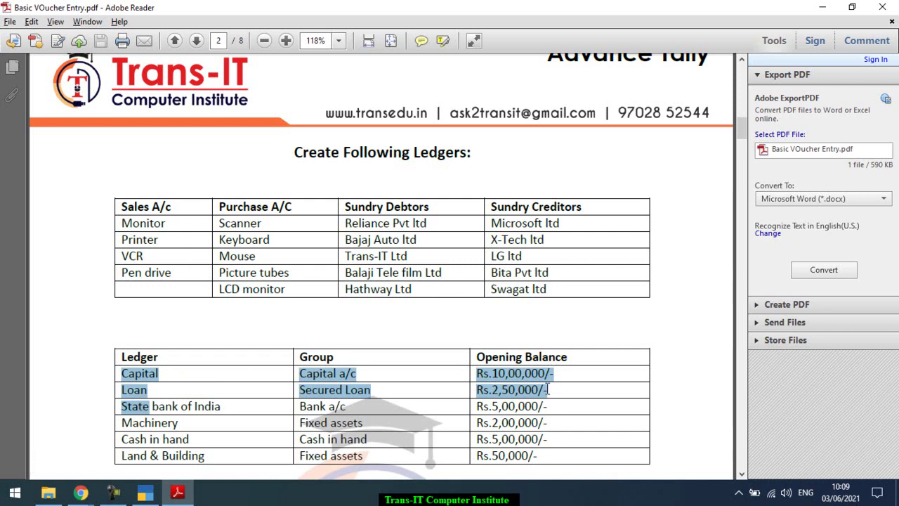
left_click(163, 371)
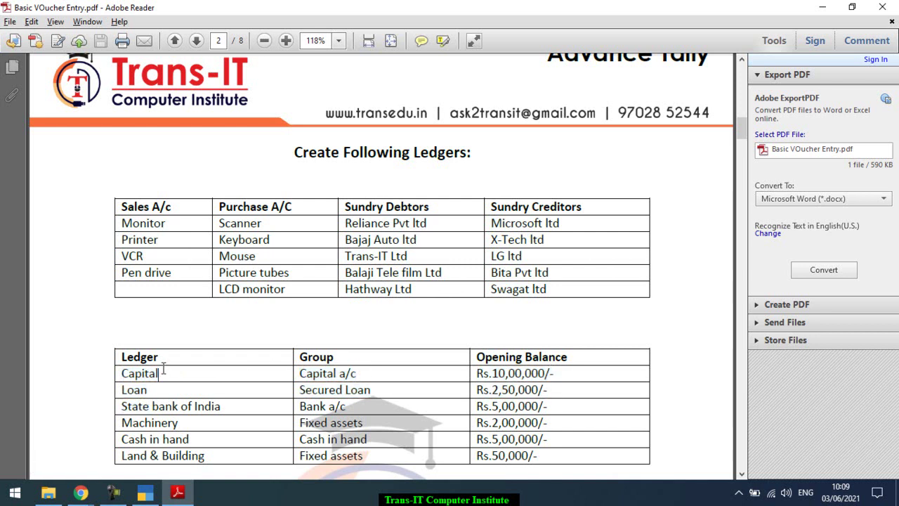
left_click(204, 406)
left_click(132, 411)
left_click(496, 414)
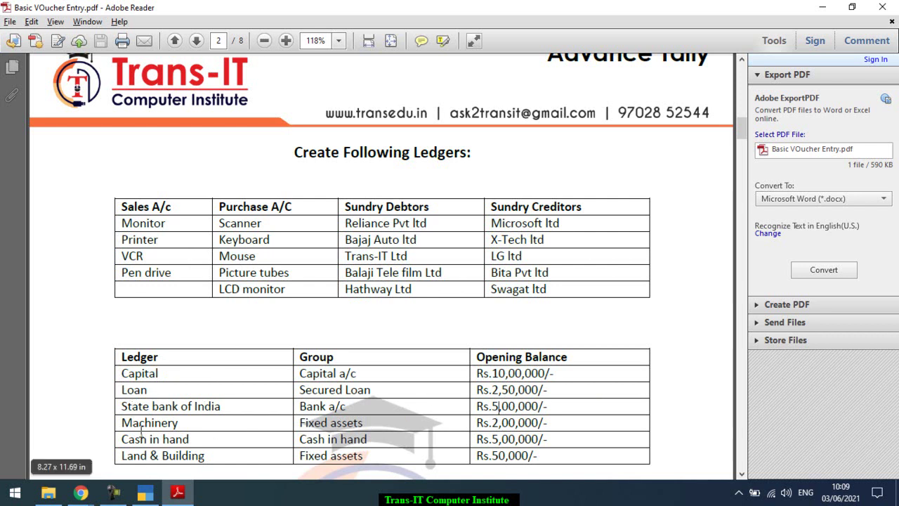
left_click(267, 428)
left_click_drag(267, 428, 574, 421)
left_click(196, 443)
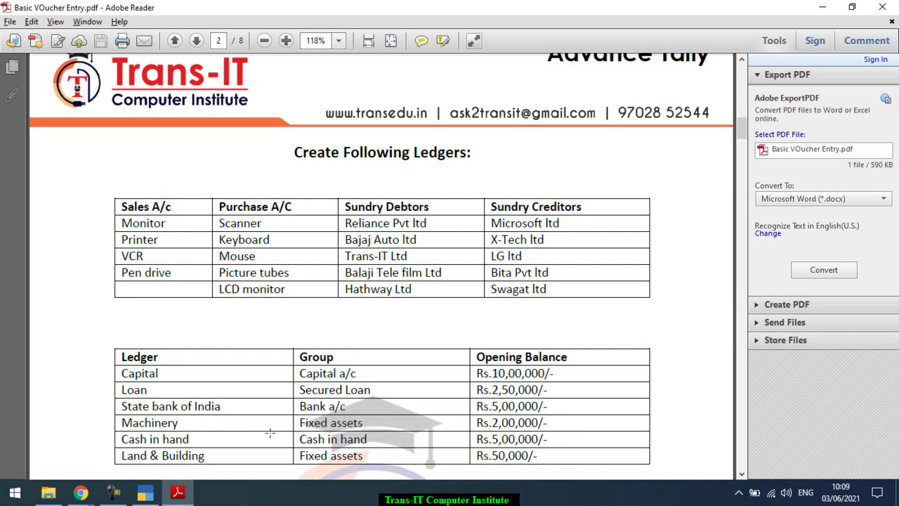
scroll(267, 434, "down", 2)
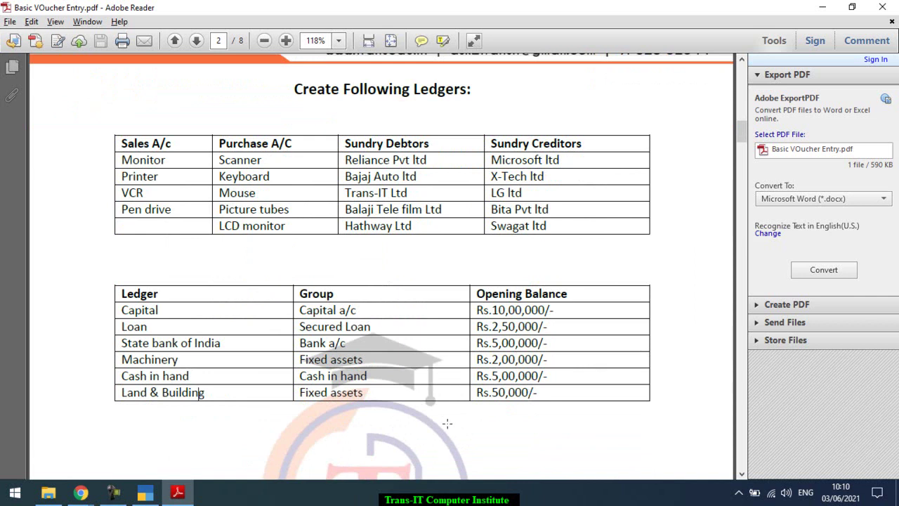
- Switch to TallyPrime and look through the accounting, inventory and statutory entries available for master creation, then return to the Gateway of Tally
key("alt+Tab")
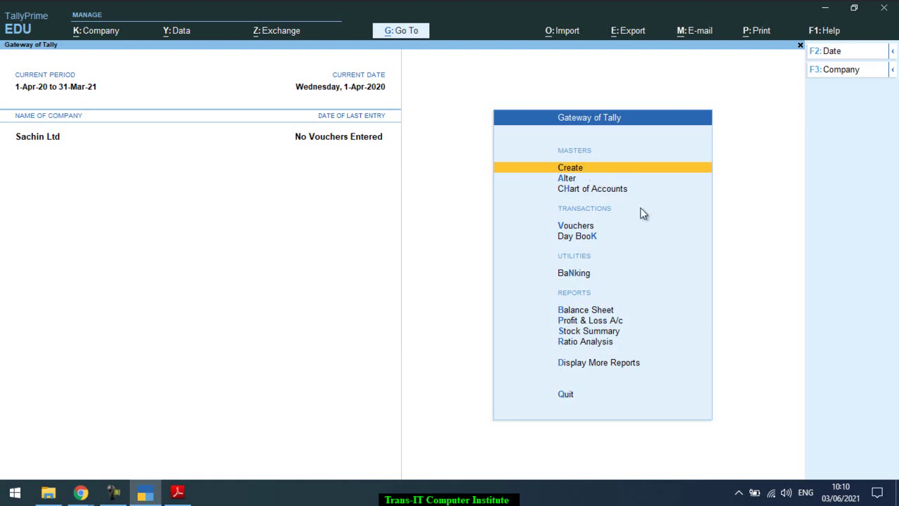
key("Return")
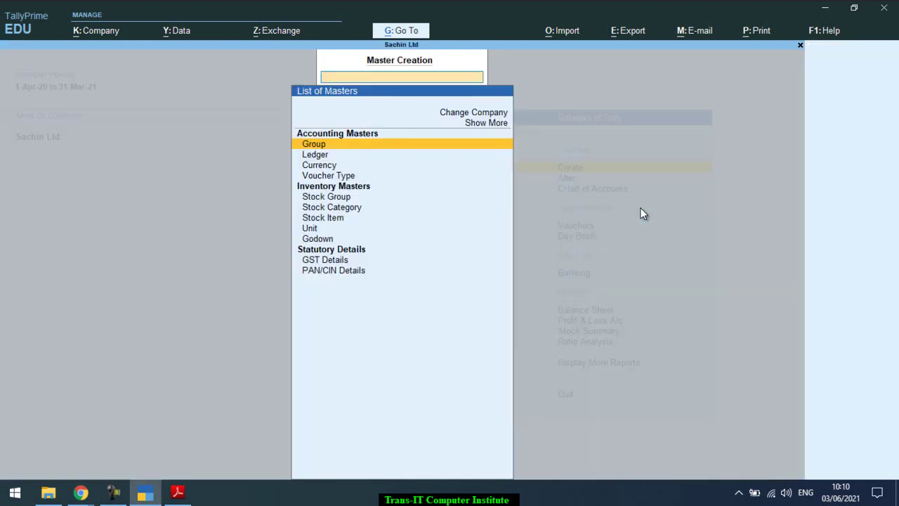
key("Up")
key("Up")
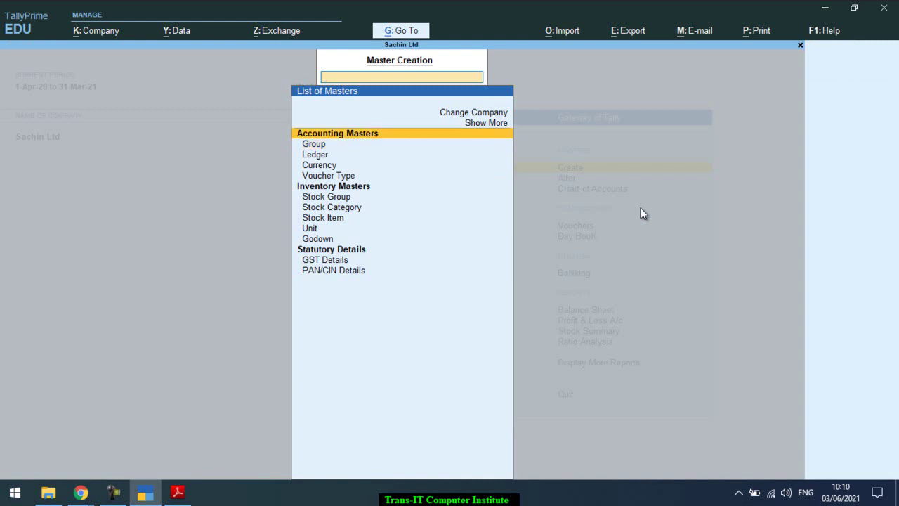
scroll(641, 214, "down", 12)
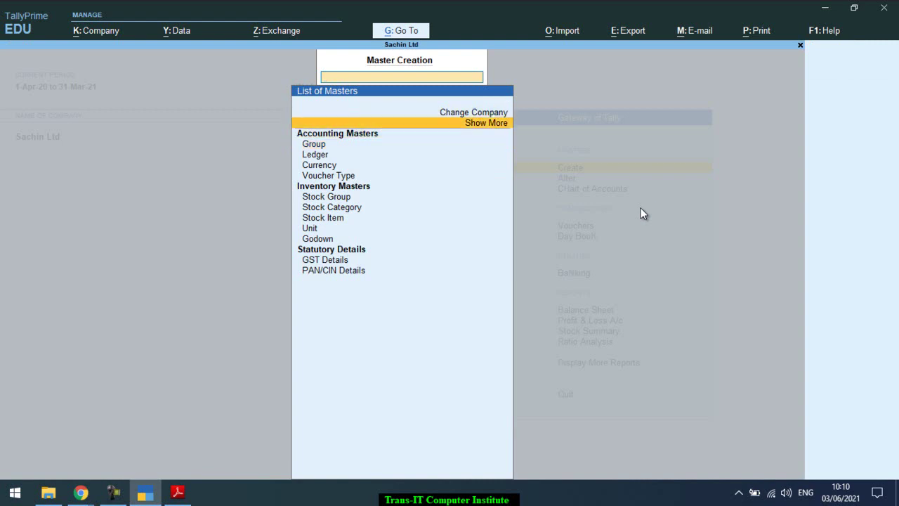
scroll(641, 214, "up", 1)
scroll(641, 214, "up", 10)
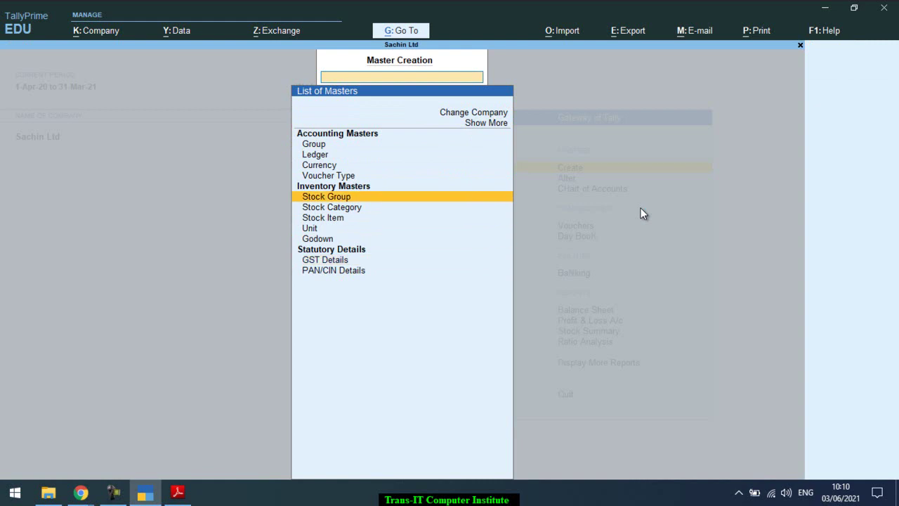
key("Escape")
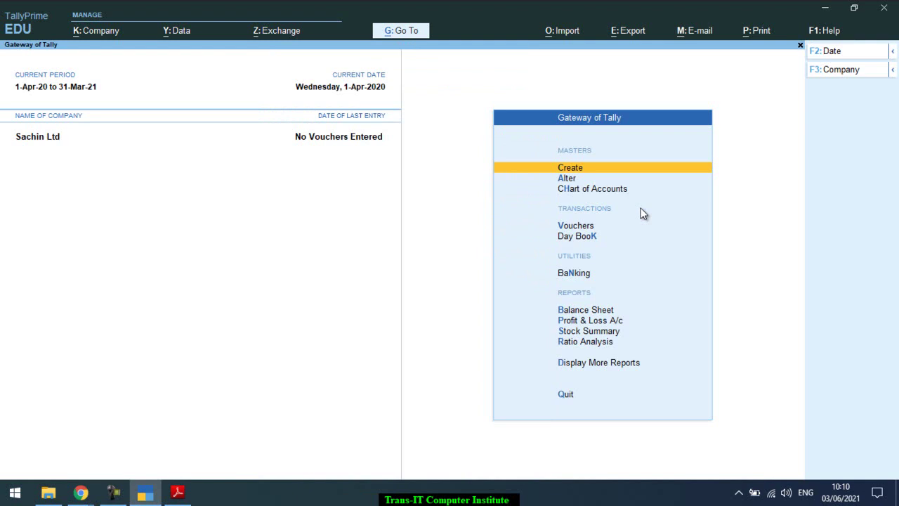
- Open the company features, show more features to view the extra options, and set Show more features back to No
key("F11")
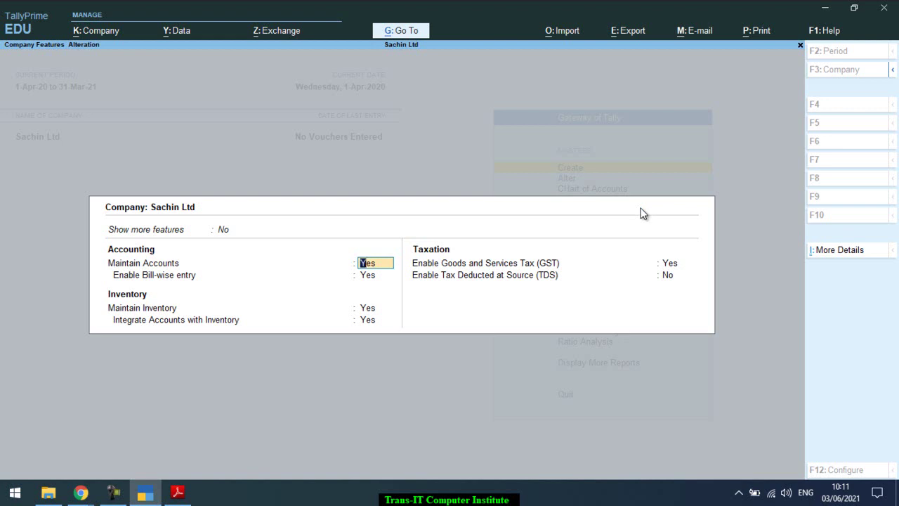
key("Up")
key("Down")
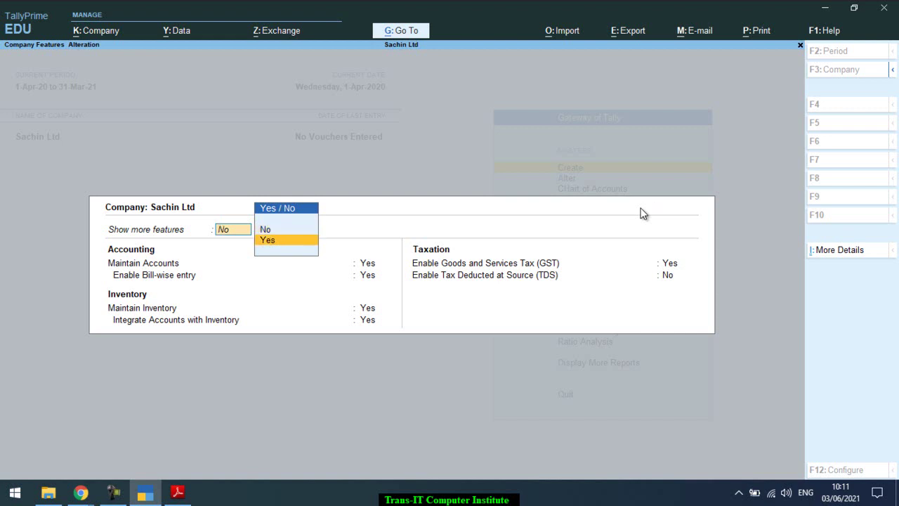
key("Return")
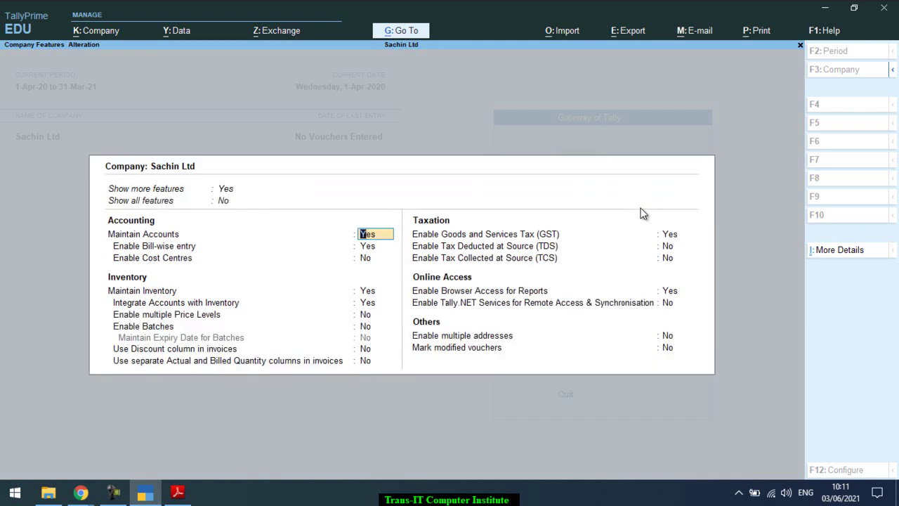
key("Up")
key("Up")
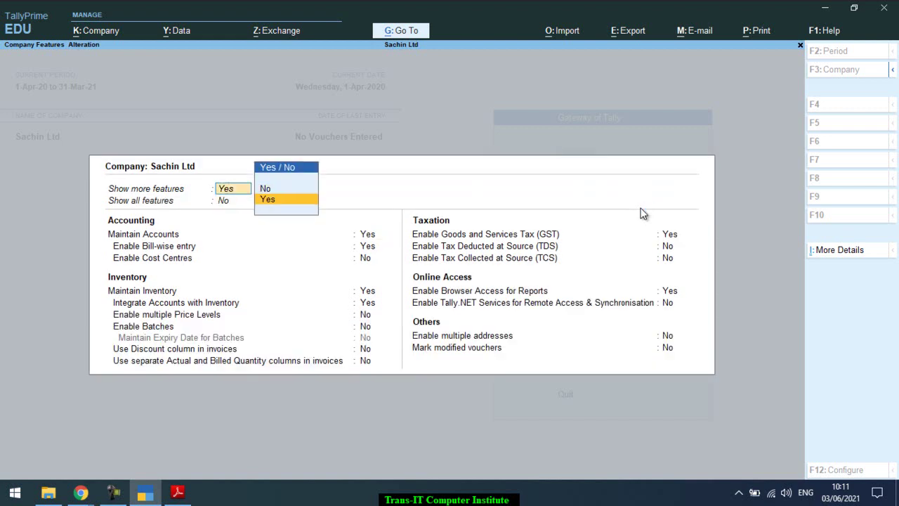
key("Up")
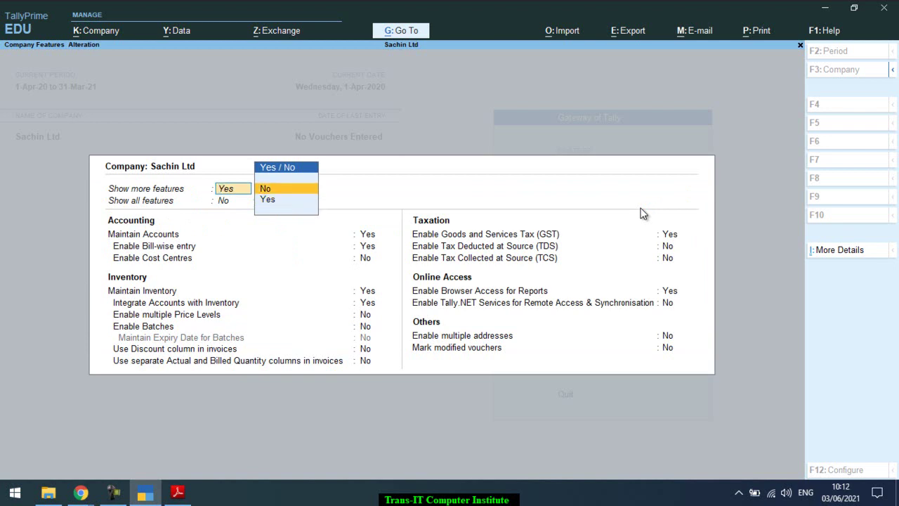
key("Return")
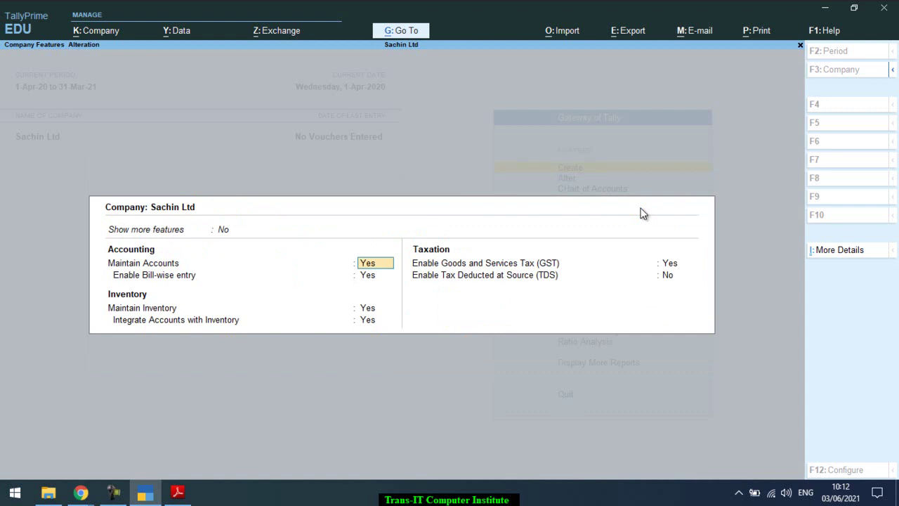
- Go through the company's accounting, inventory and GST feature settings and return to Maintain Accounts
key("Return")
key("Return")
key("Return")
key("Return")
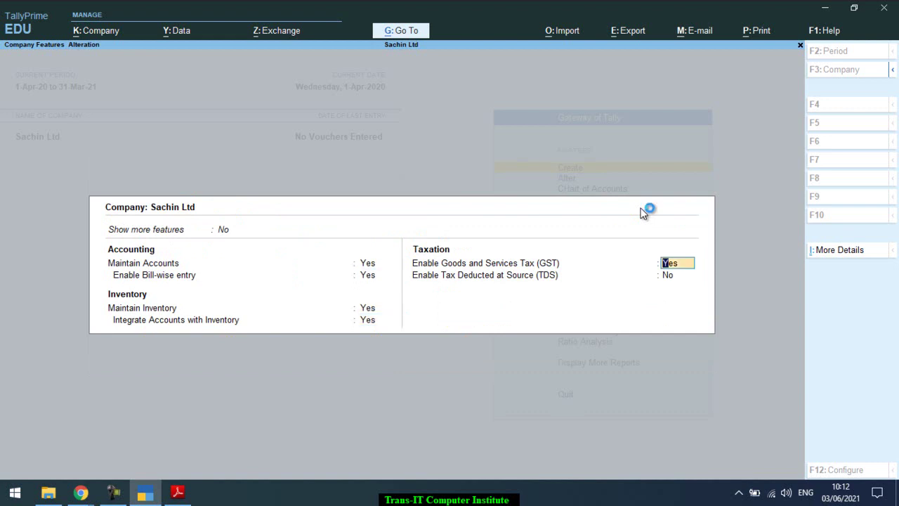
key("Up")
key("Up")
key("Up")
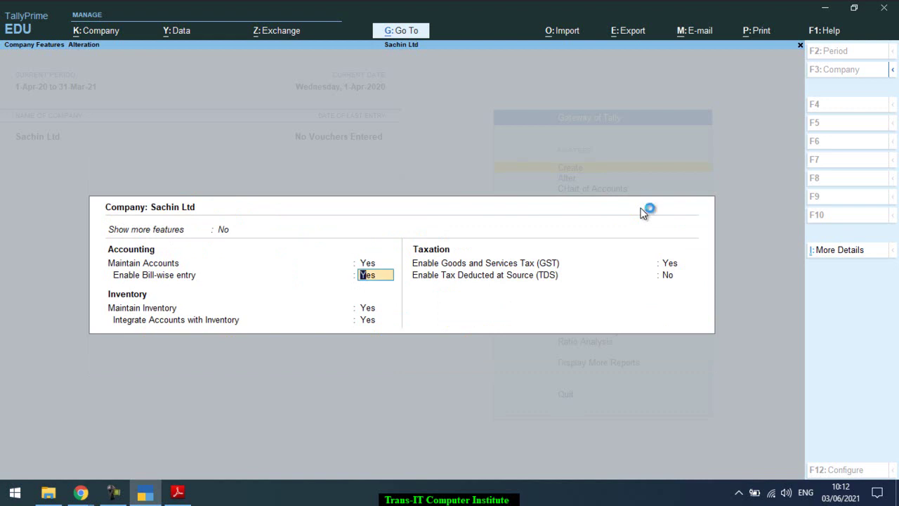
key("Up")
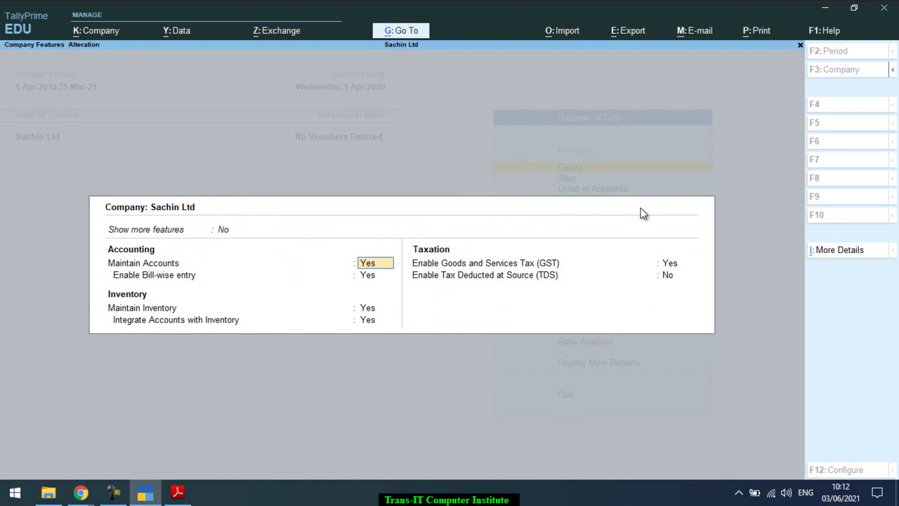
- Set Maintain Inventory to No in the company features
key("Down")
key("Down")
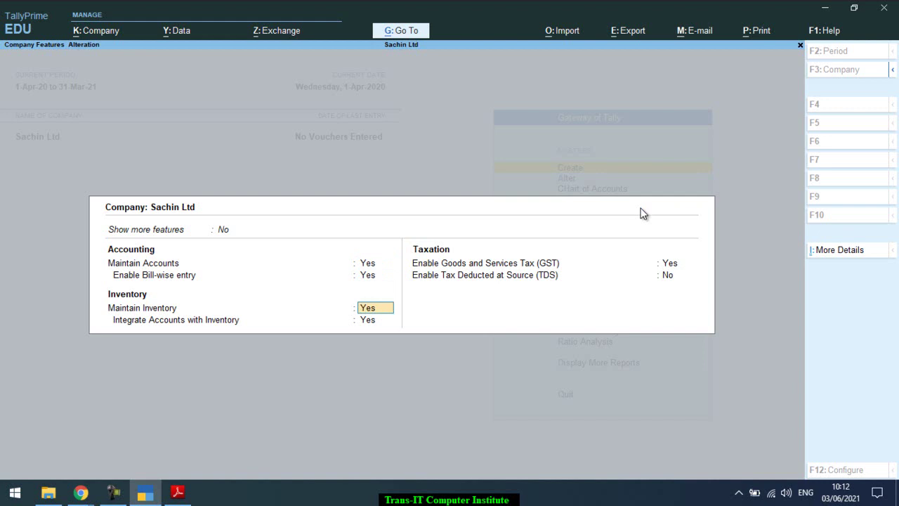
type("n")
key("Return")
type("y")
key("Return")
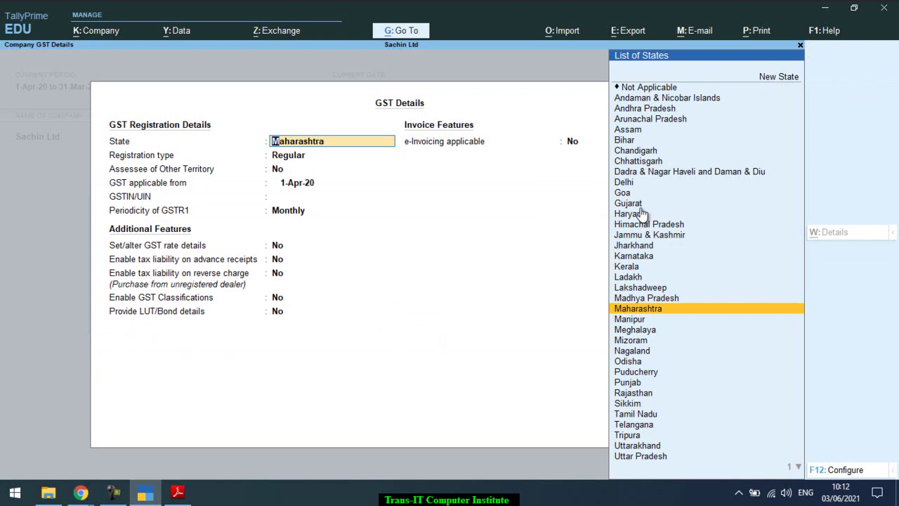
key("BackSpace")
key("Escape")
key("y")
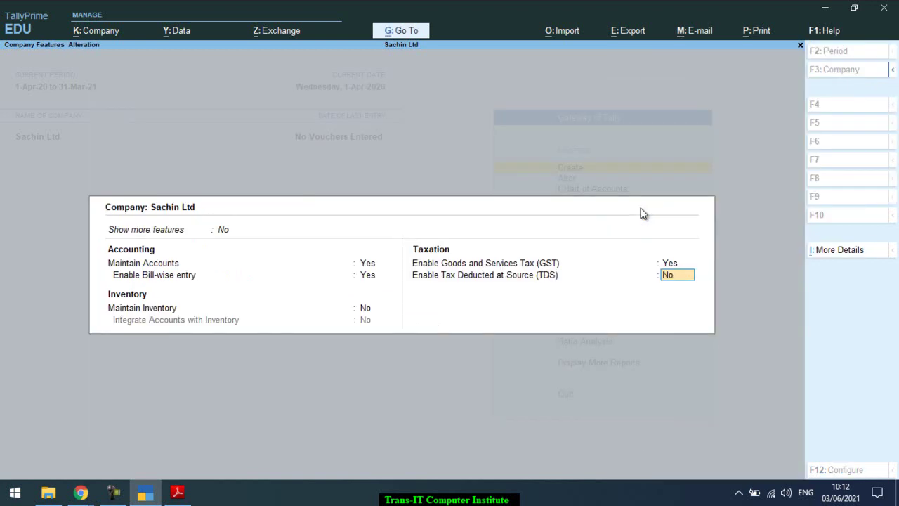
- Set Enable Goods and Services Tax (GST) to No and save the company features
key("Up")
type("n")
key("Return")
key("ctrl")
key("ctrl+a")
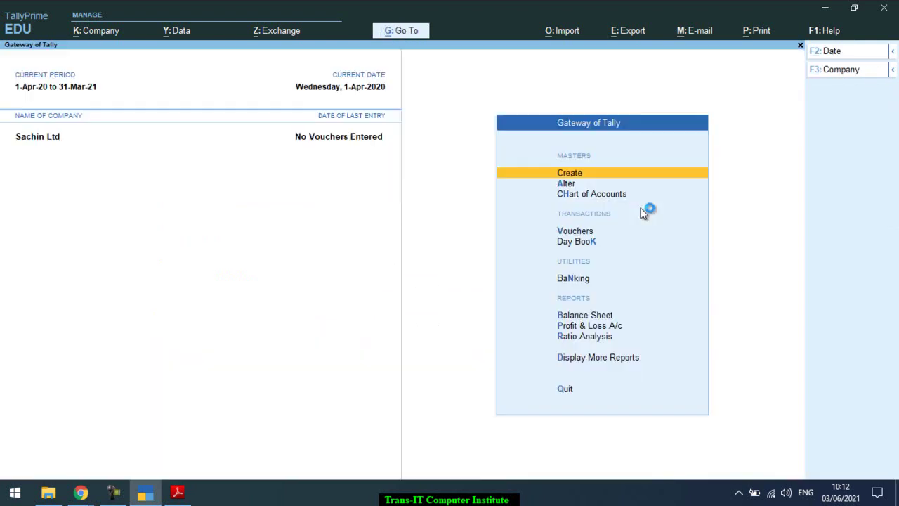
- Examine which masters can be created with inventory and GST disabled, and go back to the Gateway of Tally
key("Return")
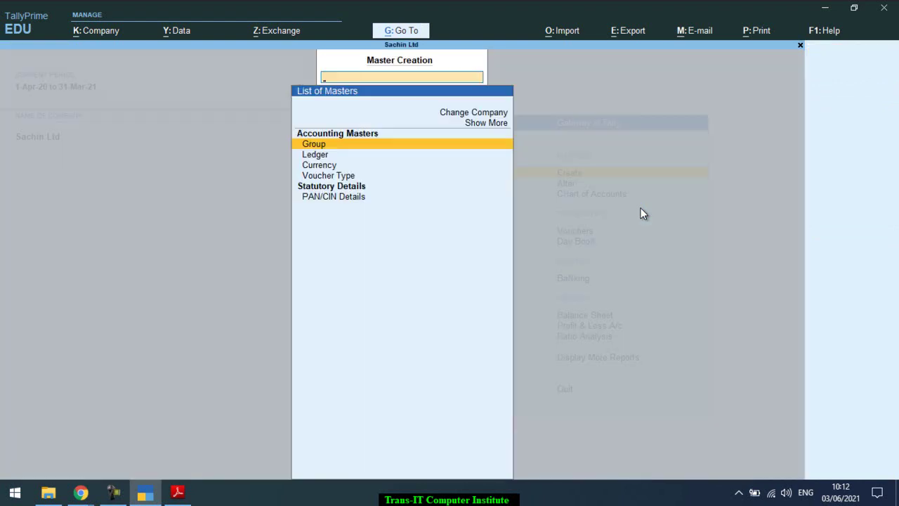
key("Up")
key("Down")
key("Down")
key("Down")
key("Down")
key("Down")
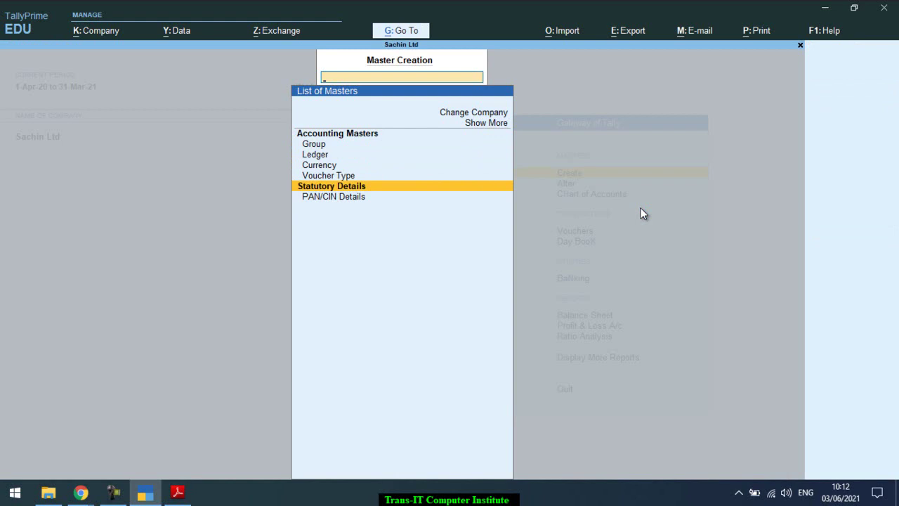
key("Down")
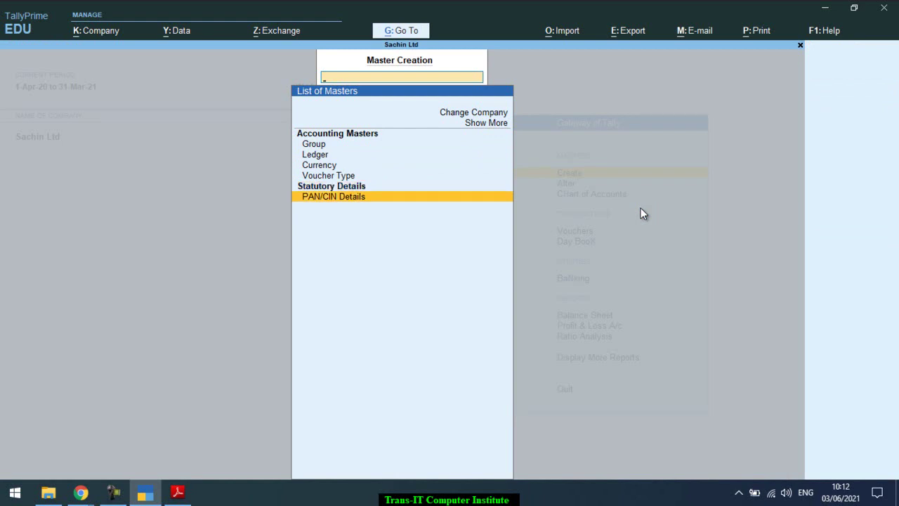
key("Escape")
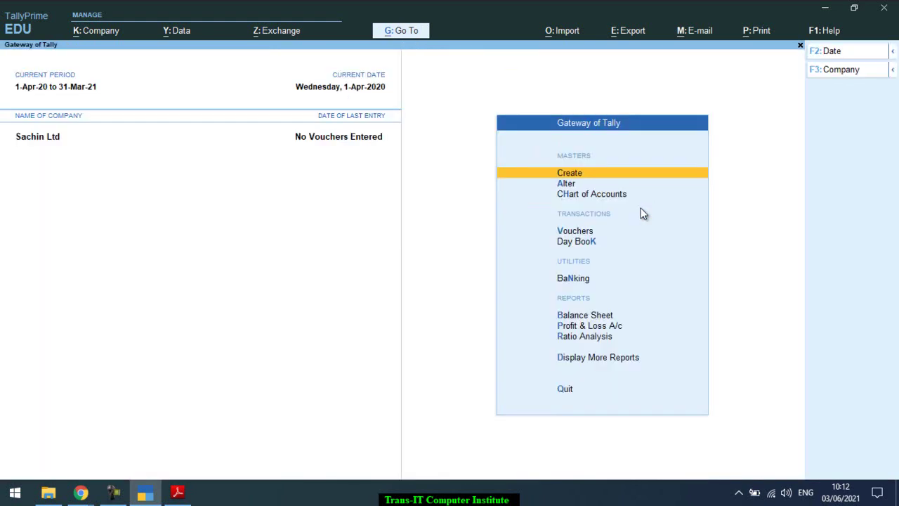
- Set Maintain Inventory and GST to Yes in the company features, accept the Maharashtra GST details, and save
key("F11")
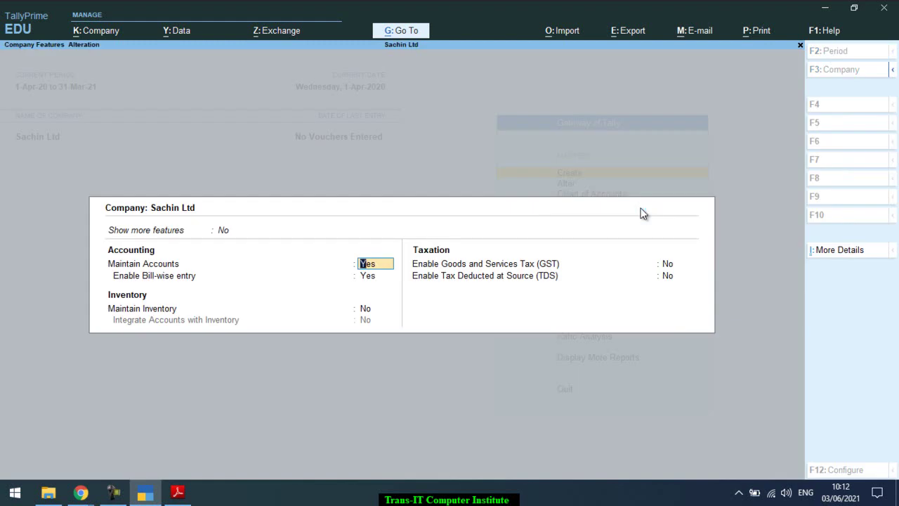
key("Return")
key("Return")
type("y")
key("Return")
key("Return")
type("y")
key("Return")
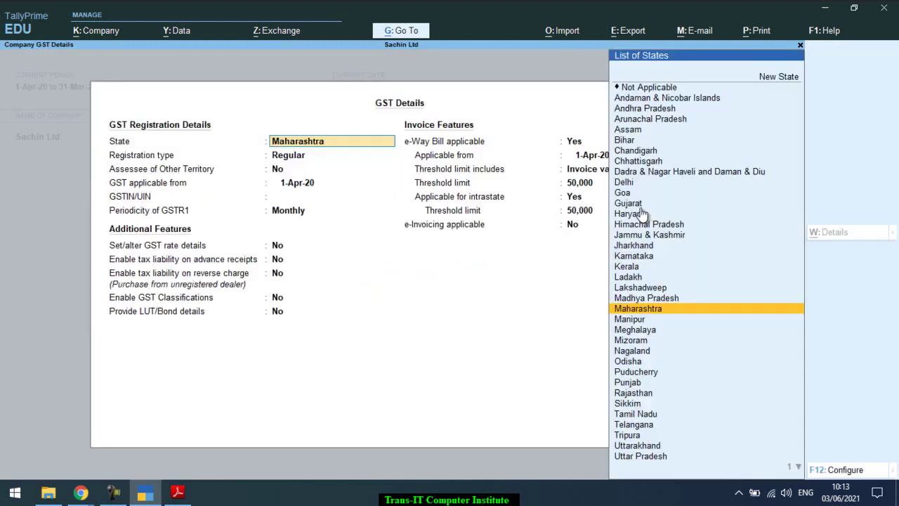
key("ctrl+a")
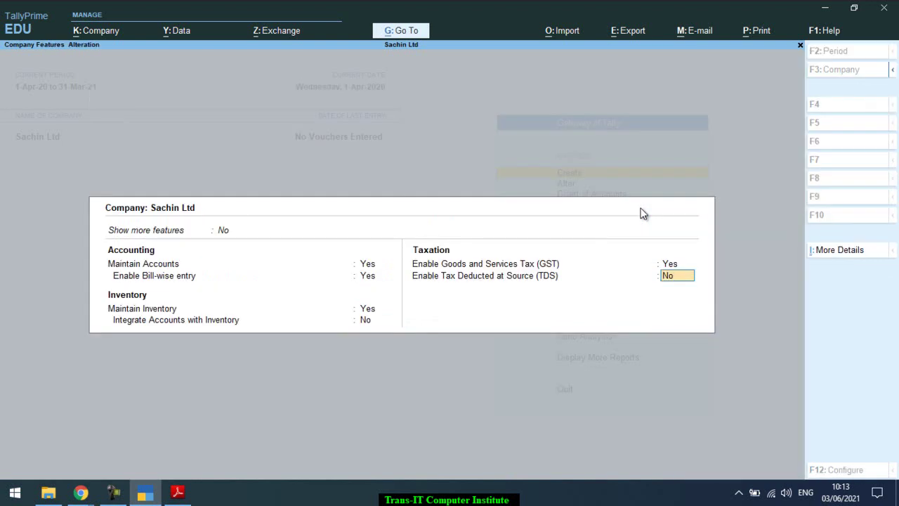
key("ctrl+a")
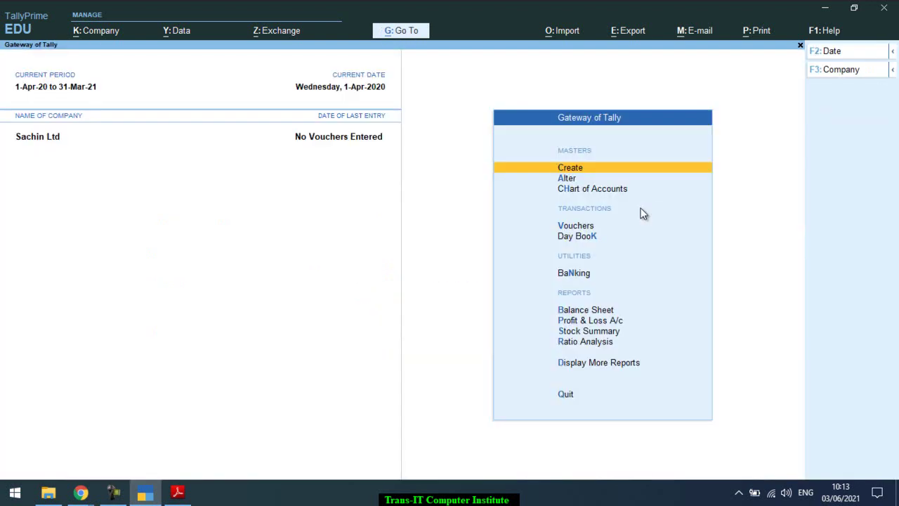
- Examine which masters can be created with inventory and GST enabled, and go back to the Gateway of Tally
key("Return")
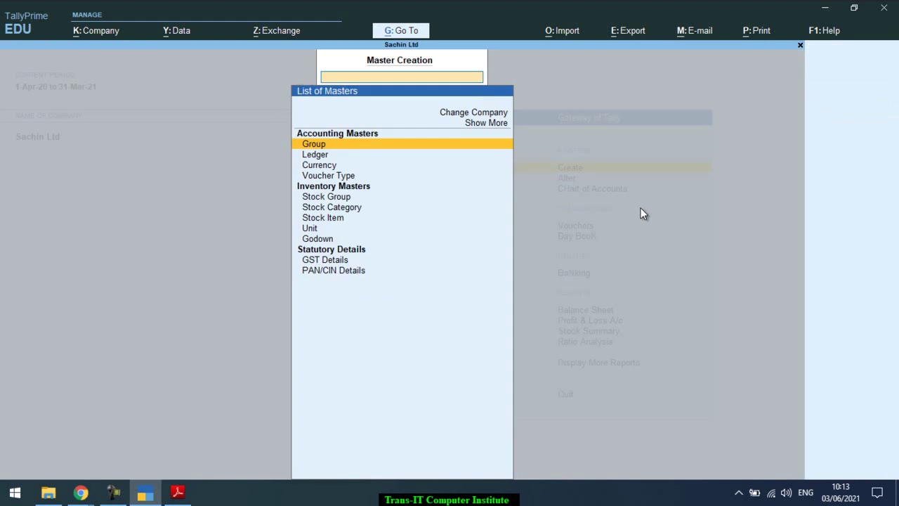
key("Down")
key("Down")
key("Down")
key("Down")
key("Down")
key("Down")
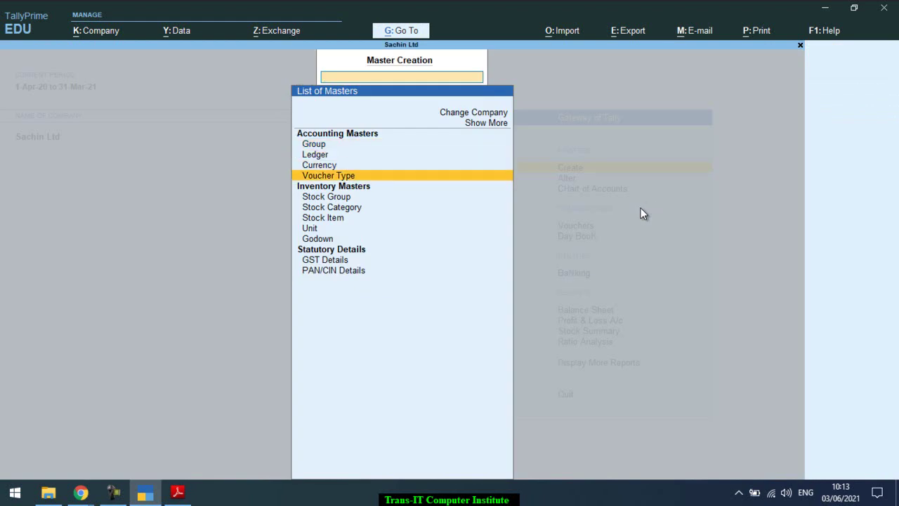
key("Down")
key("Down")
key("Down")
key("Down")
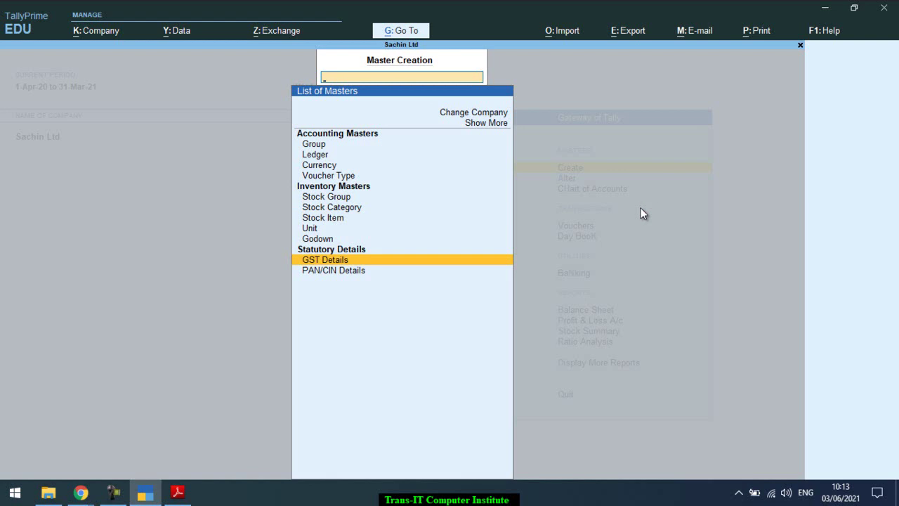
key("Up")
key("Up")
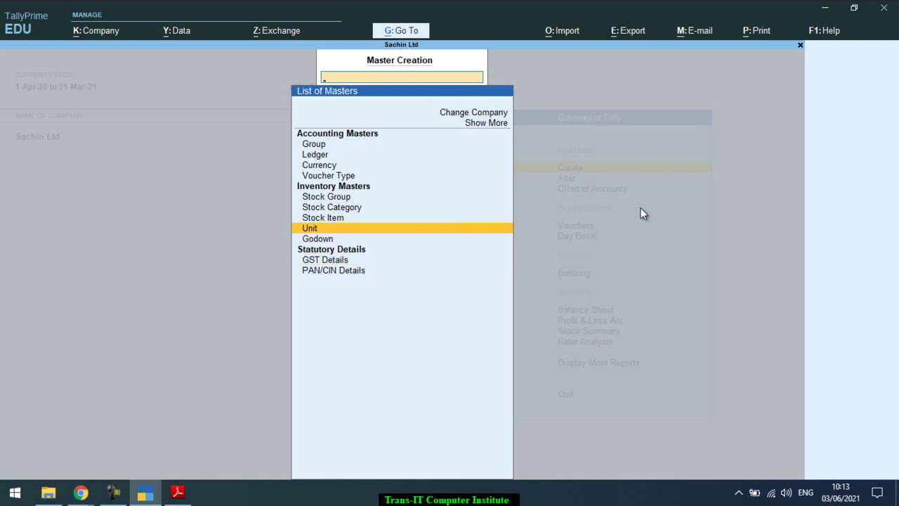
key("Escape")
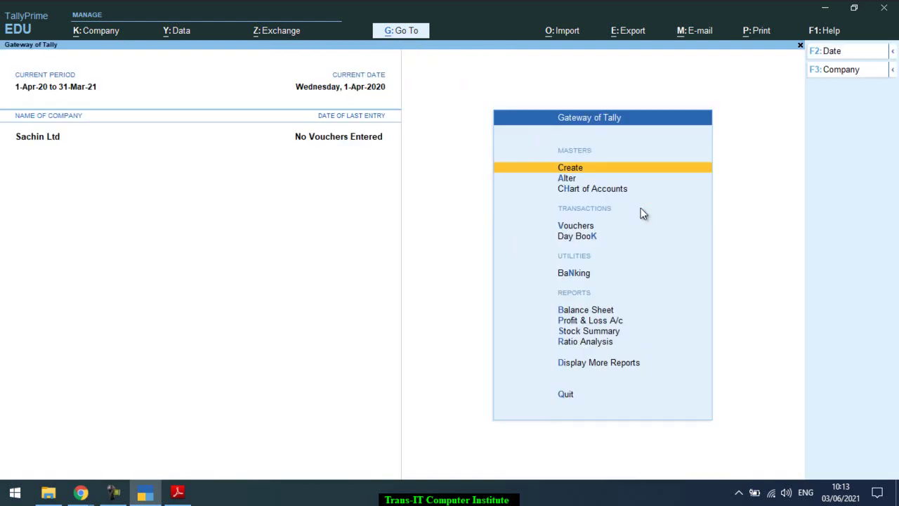
- Set Maintain Inventory and Enable Goods and Services Tax (GST) to No in the company features, and save
key("F11")
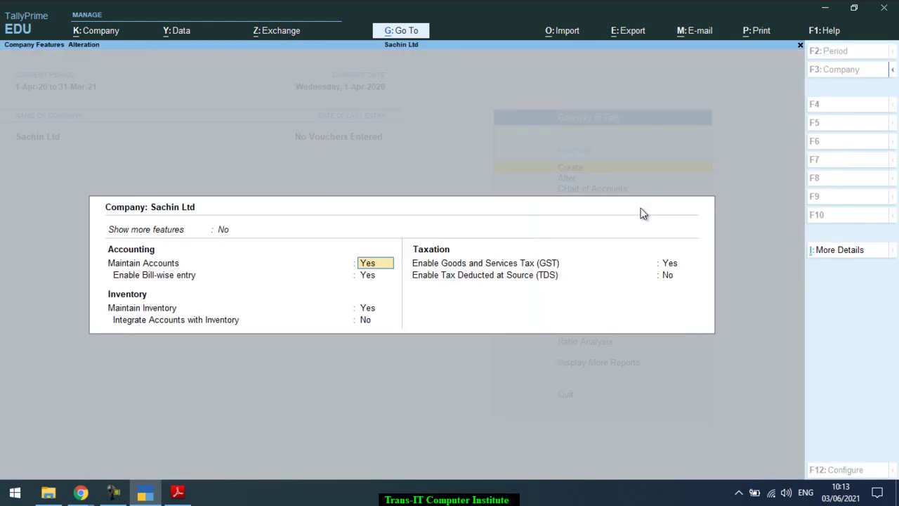
key("Return")
type("n")
key("Return")
key("Return")
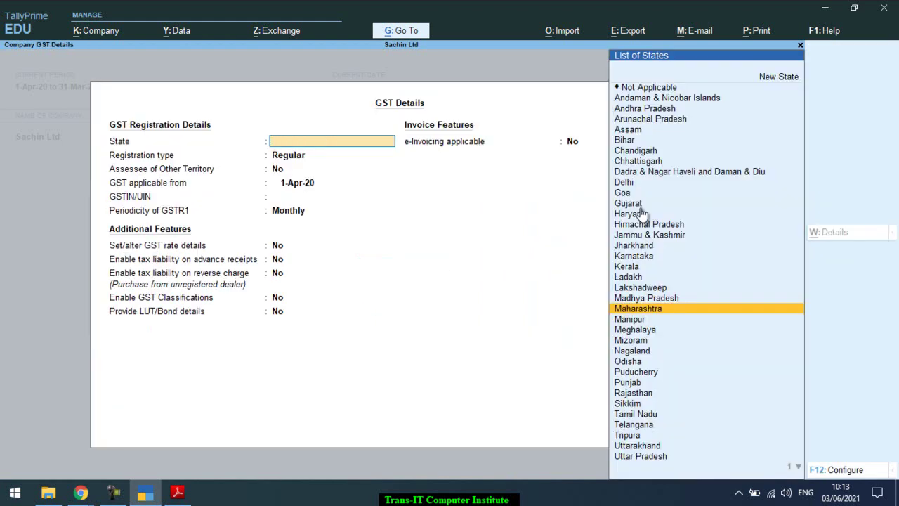
key("ctrl+a")
key("BackSpace")
key("BackSpace")
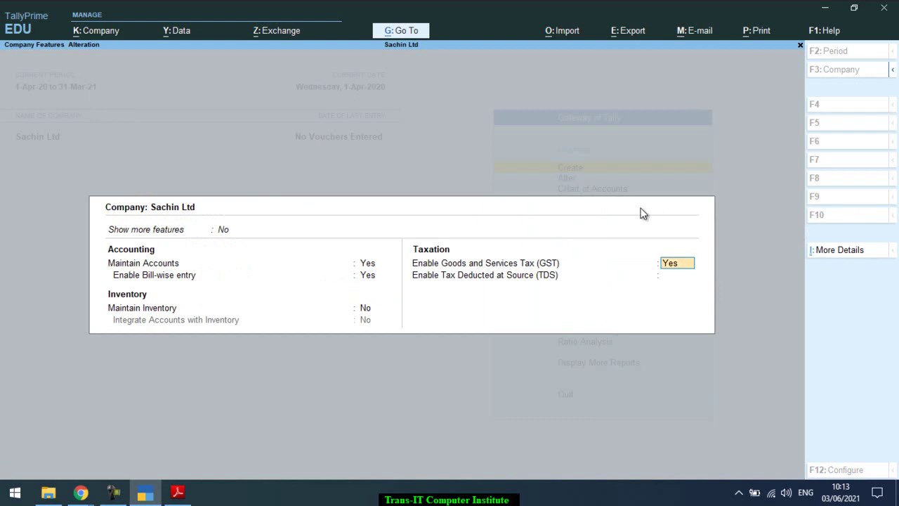
type("n")
key("Return")
key("ctrl+a")
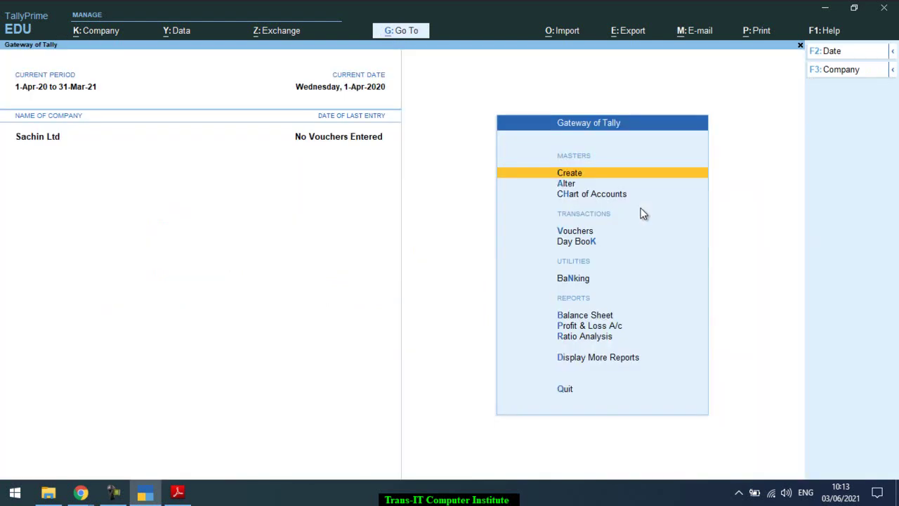
- Examine the accounting and statutory masters offered for creation with both features disabled
key("Return")
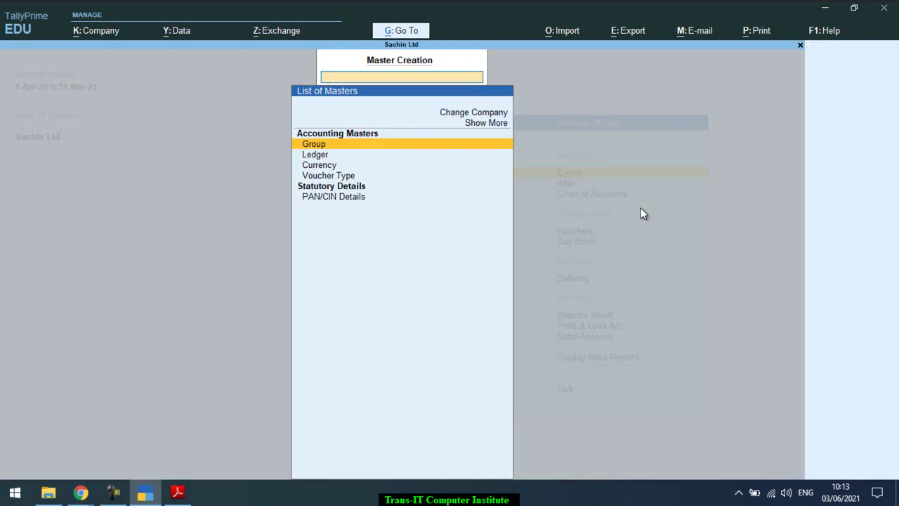
key("Down")
key("Down")
key("Up")
key("Up")
key("Return")
key("Escape")
key("Return")
- Examine the predefined account groups offered for alteration, from the first to the last, and go back to the list of masters
key("Down")
key("Return")
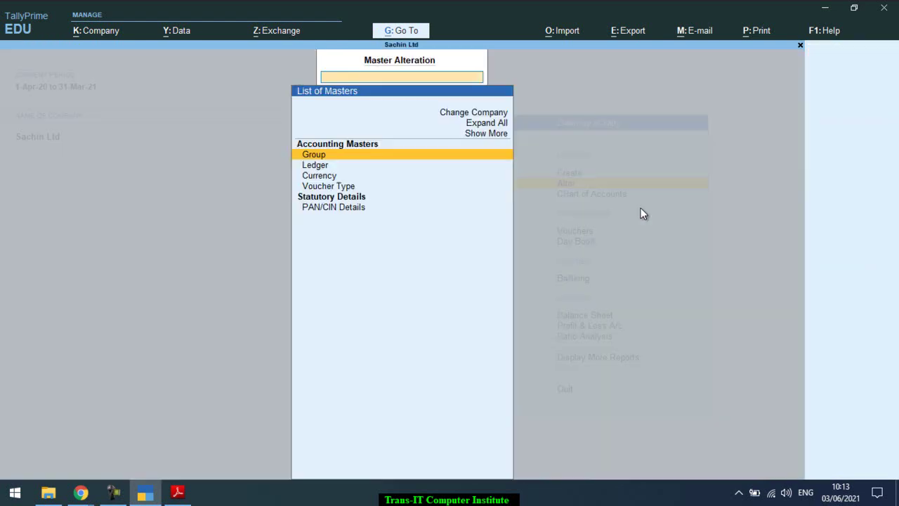
key("Down")
key("Return")
key("Escape")
key("Up")
key("Return")
key("Down")
key("Down")
key("Down")
key("Down")
key("Down")
key("Down")
key("Down")
key("Down")
key("Down")
key("Down")
key("Down")
key("Down")
key("Down")
key("Down")
key("Down")
key("Down")
key("Down")
key("Down")
key("Down")
key("Down")
key("Down")
key("Down")
key("Down")
key("Down")
key("Down")
key("Up")
key("Up")
key("Up")
key("Up")
key("Up")
key("Up")
key("Up")
key("Up")
key("Up")
key("Up")
key("Up")
key("Up")
key("Up")
key("Up")
key("Up")
key("Up")
key("Up")
key("Up")
key("Up")
key("Up")
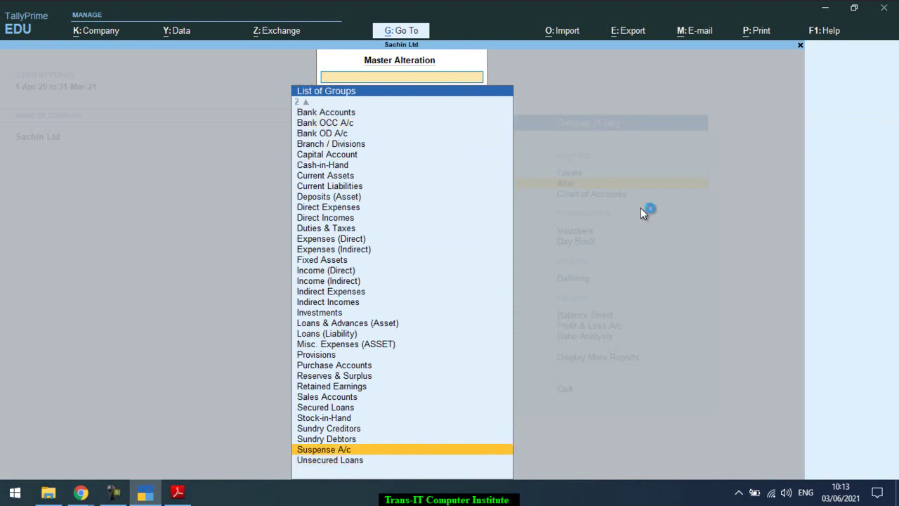
key("Escape")
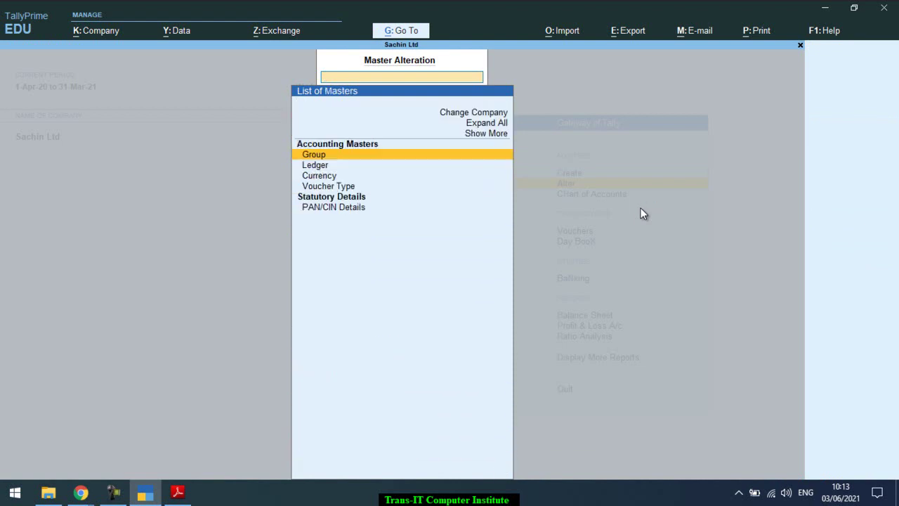
- Examine the existing ledgers offered for alteration, and go back to the Gateway of Tally
key("Down")
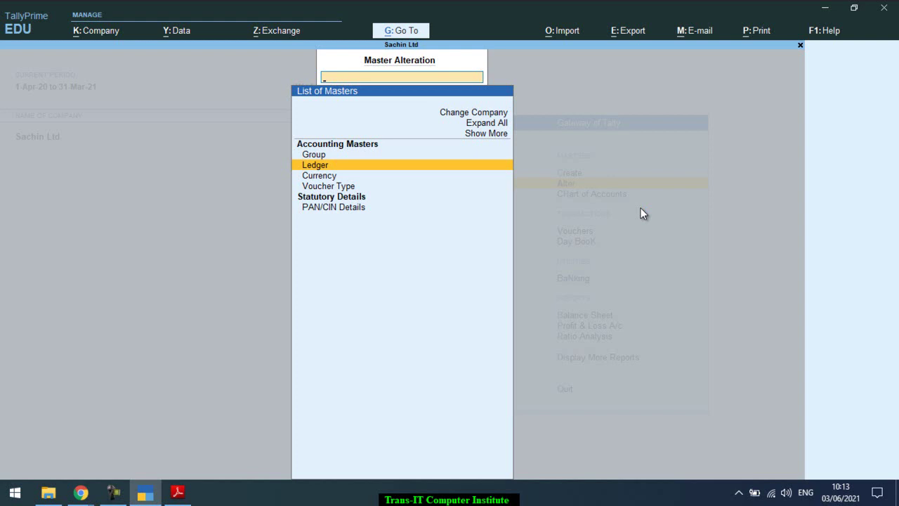
key("Down")
key("Up")
key("Return")
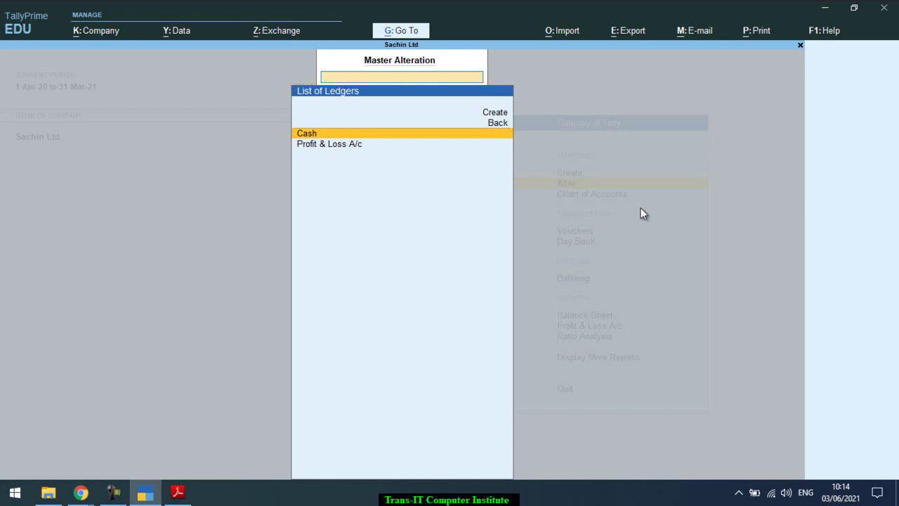
key("Down")
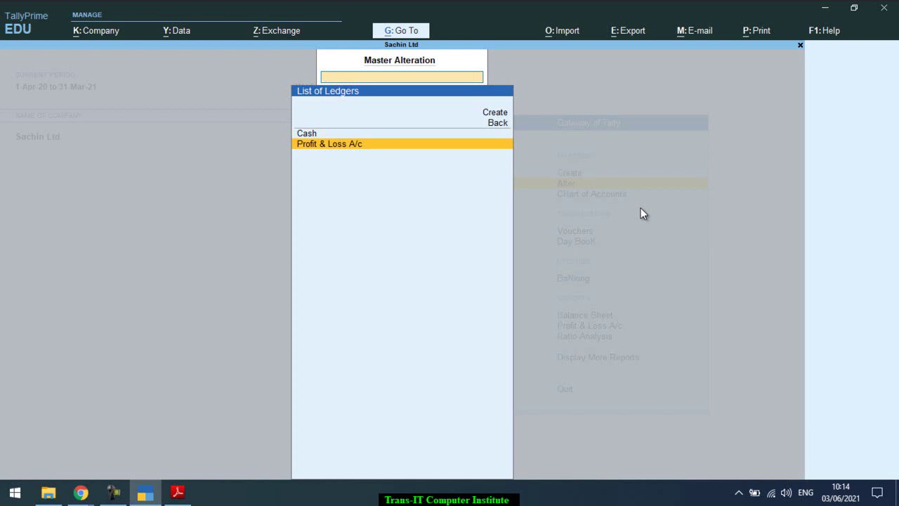
key("Escape")
key("Escape")
- Start a new ledger, check the first required ledger in Basic VOucher Entry.pdf, and name it Monitor without an alias
key("Up")
key("Return")
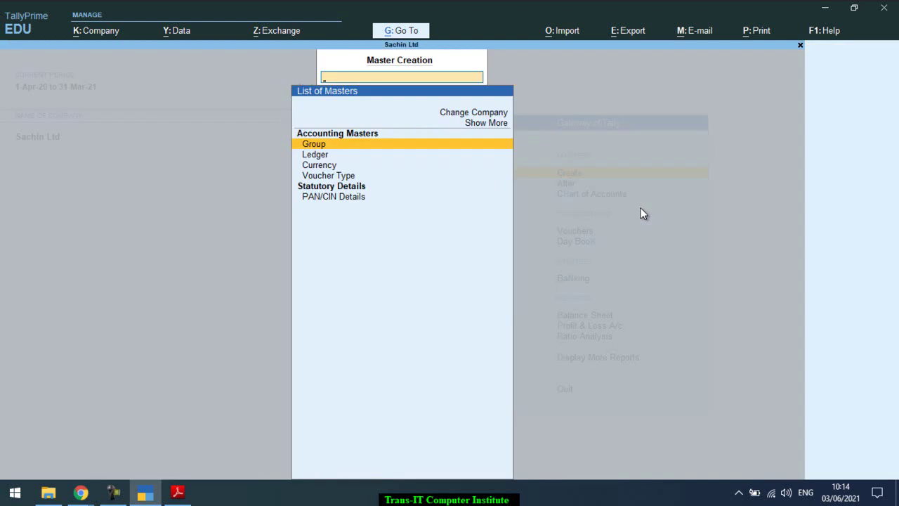
key("Down")
key("Return")
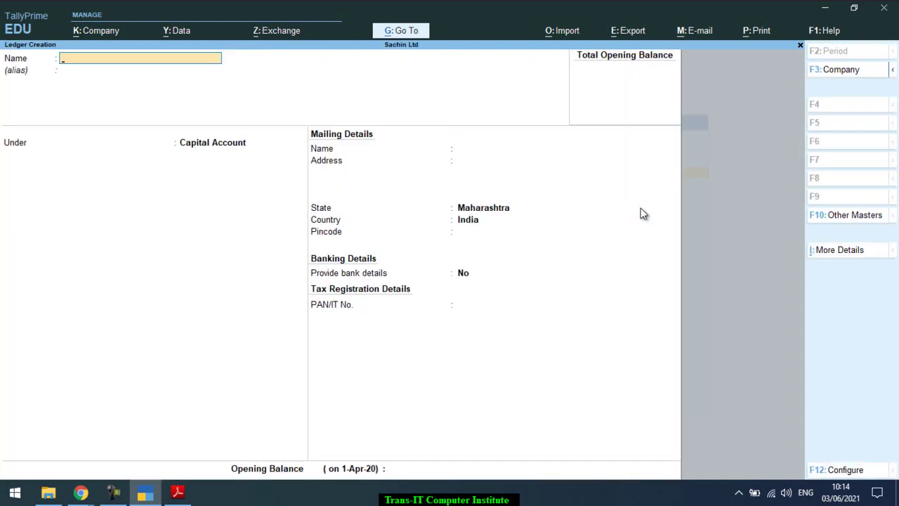
key("alt+Tab")
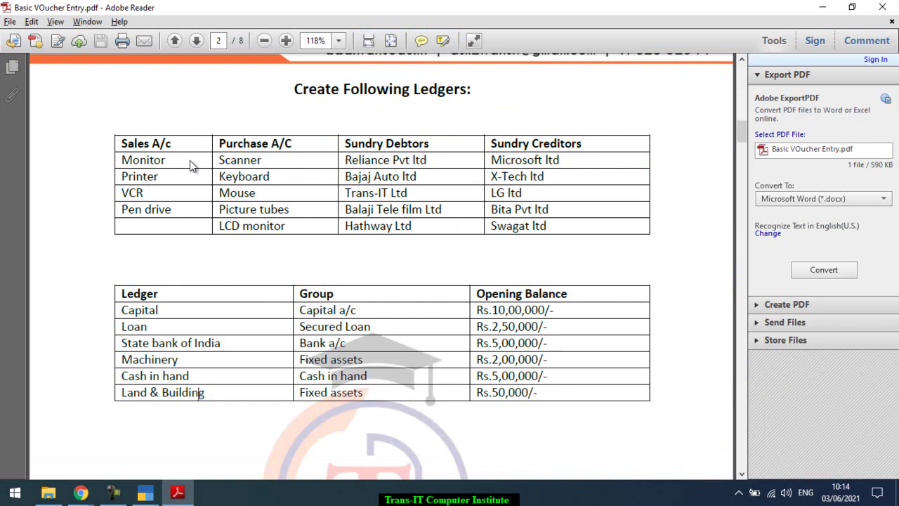
key("alt+Tab")
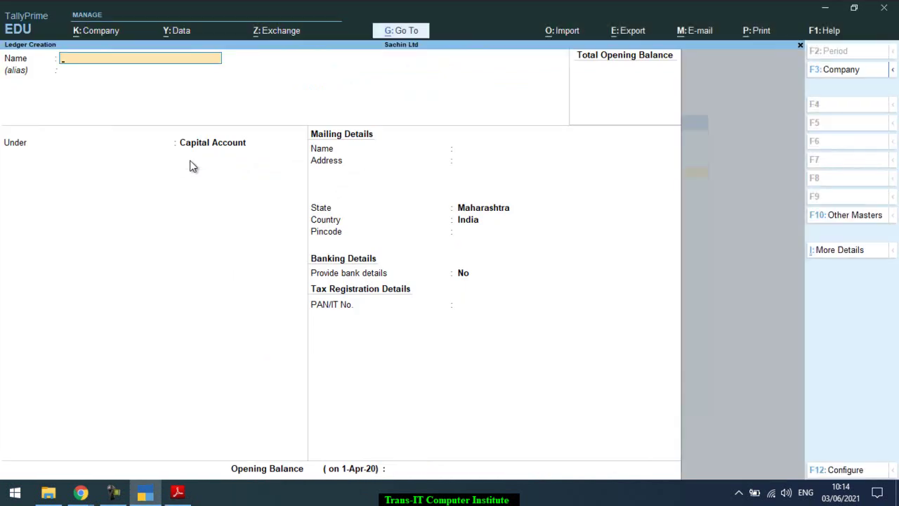
type("Monitor")
key("Return")
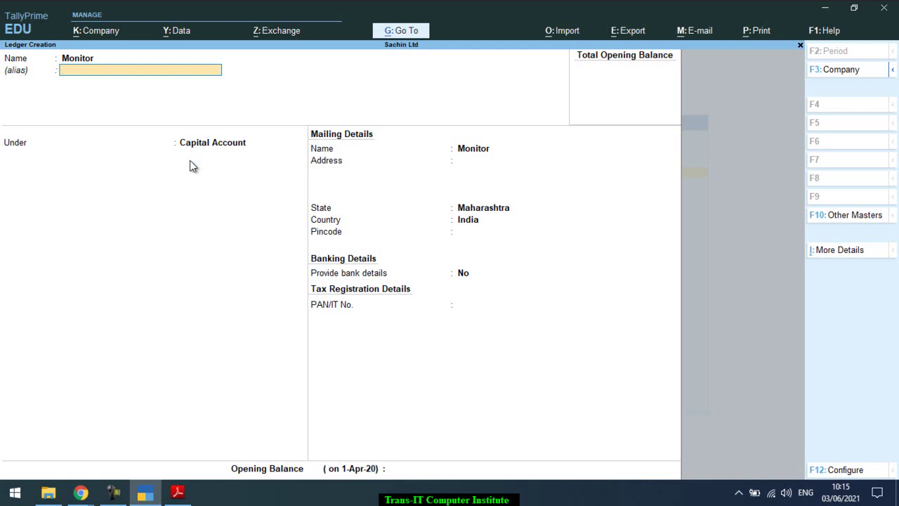
key("Return")
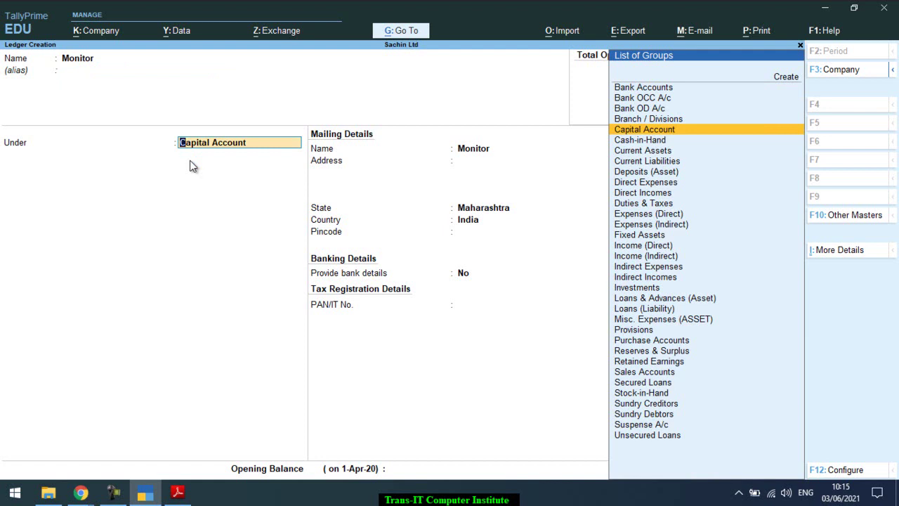
- Examine the groups under which the Monitor ledger can be placed
key("Up")
key("Up")
key("Up")
key("Up")
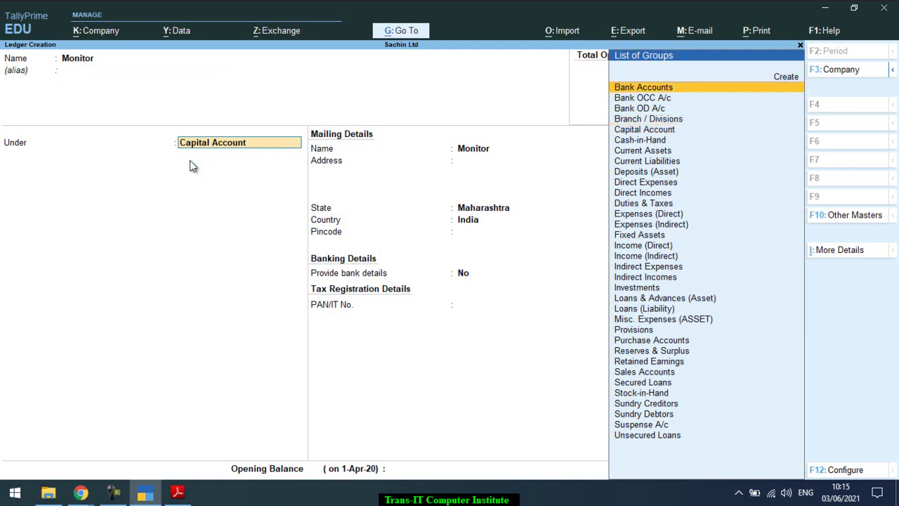
key("Down")
key("Down")
key("Down")
key("Down")
key("Down")
key("Down")
key("Down")
key("Down")
key("Down")
key("Down")
key("Down")
key("Down")
key("Down")
key("Down")
key("Down")
key("Down")
key("Down")
key("Down")
key("Down")
key("Down")
key("Down")
key("Down")
key("Down")
key("Down")
key("Up")
key("Up")
key("Up")
key("Up")
key("Up")
key("Up")
key("Up")
key("Up")
key("Up")
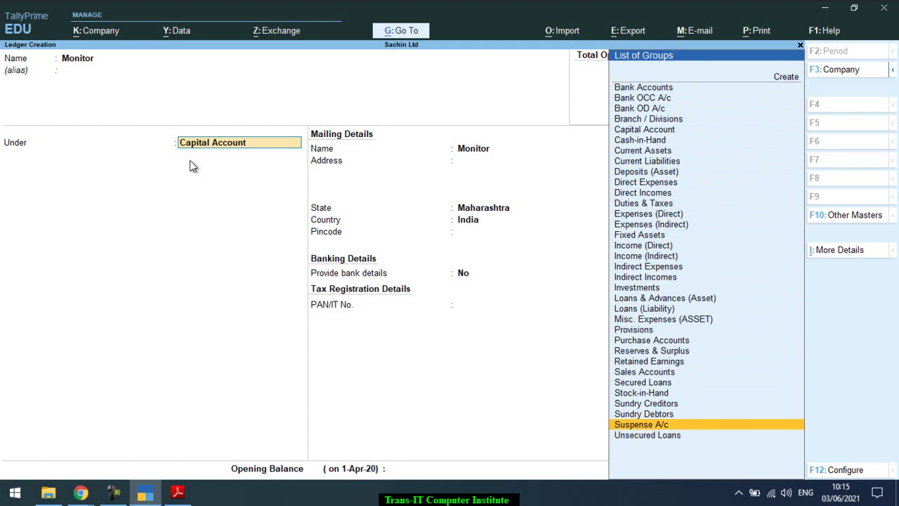
key("Up")
key("Up")
key("Up")
key("Up")
key("Up")
key("Up")
key("Up")
key("Up")
key("Up")
key("Up")
key("Up")
key("Up")
key("Up")
key("Up")
key("Up")
key("Up")
key("Up")
key("Up")
- Check Monitor's heading in Basic VOucher Entry.pdf and place the Monitor ledger under Sales Accounts
key("alt+Tab")
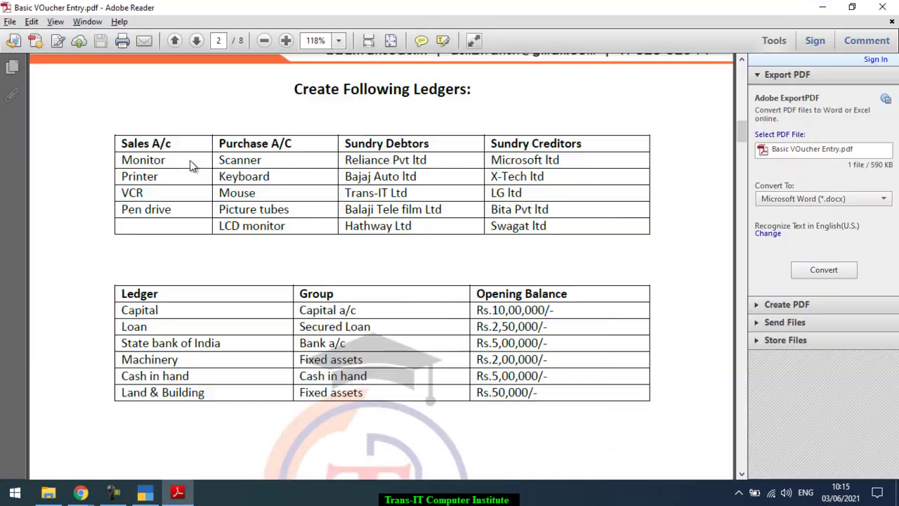
key("alt+Tab")
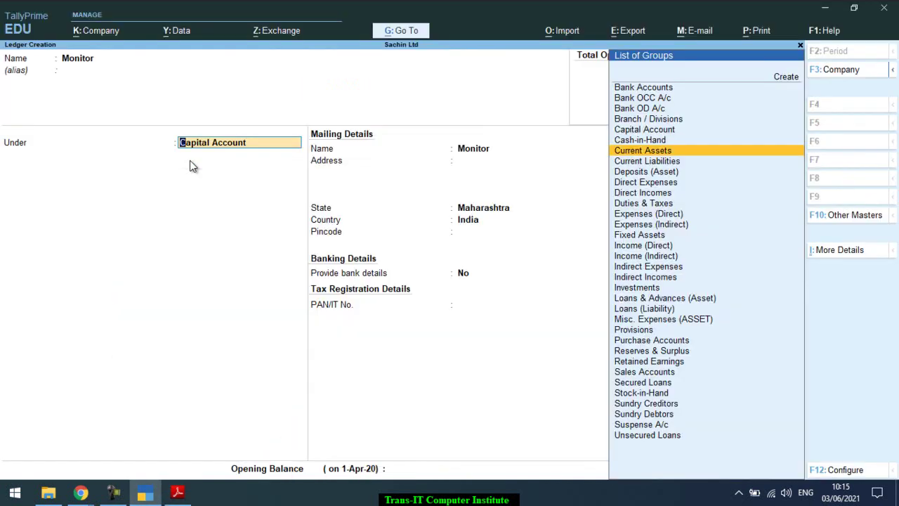
type("f")
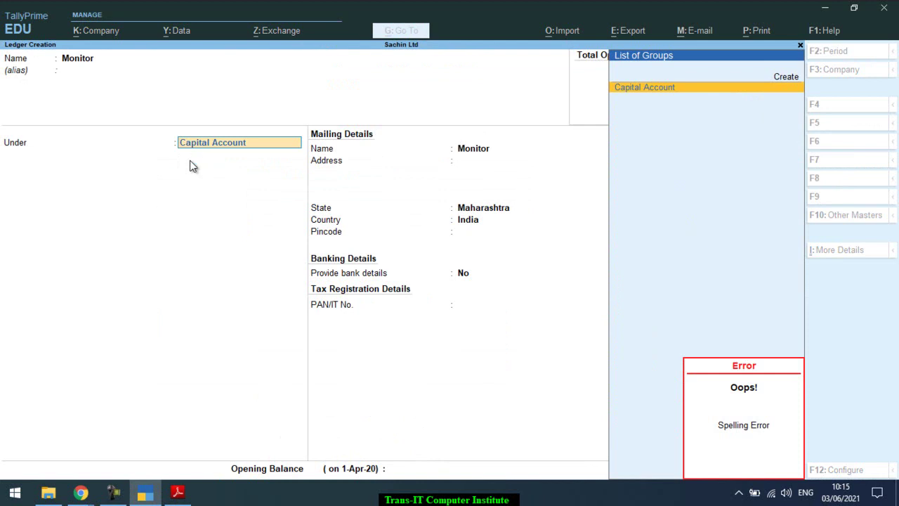
key("BackSpace")
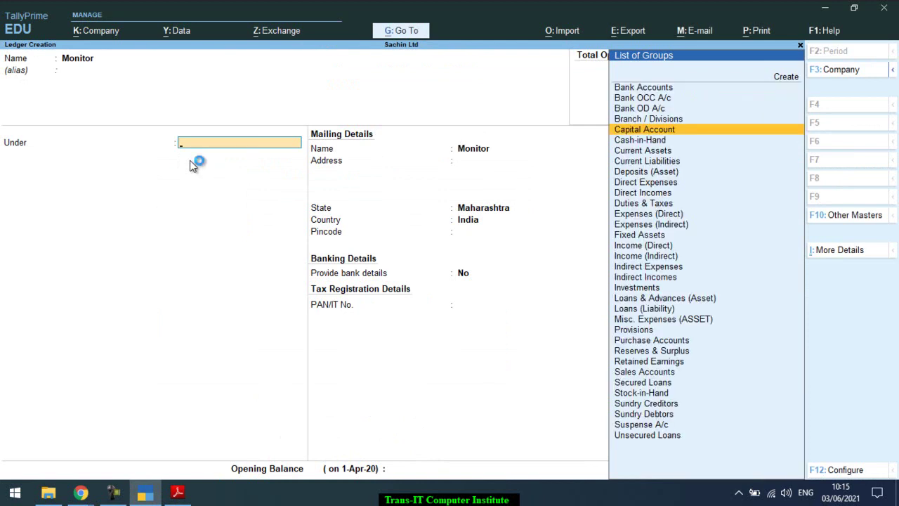
type("S")
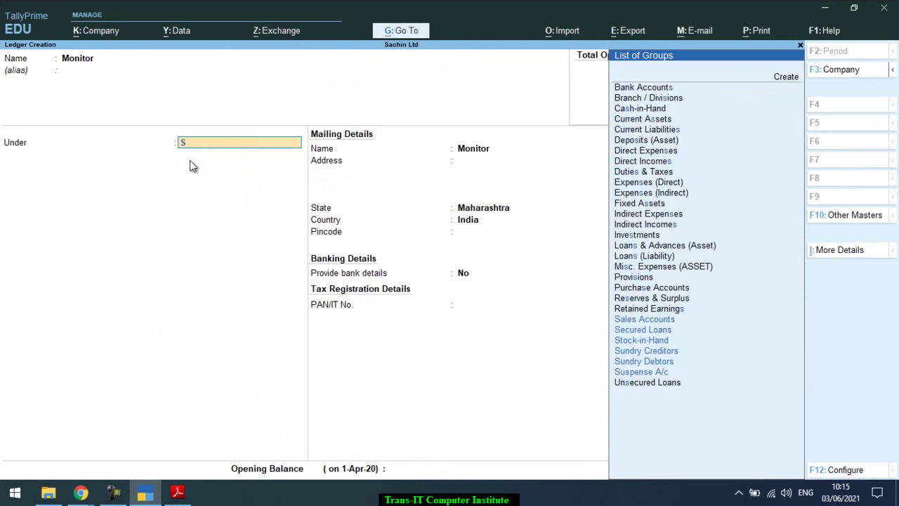
type("a")
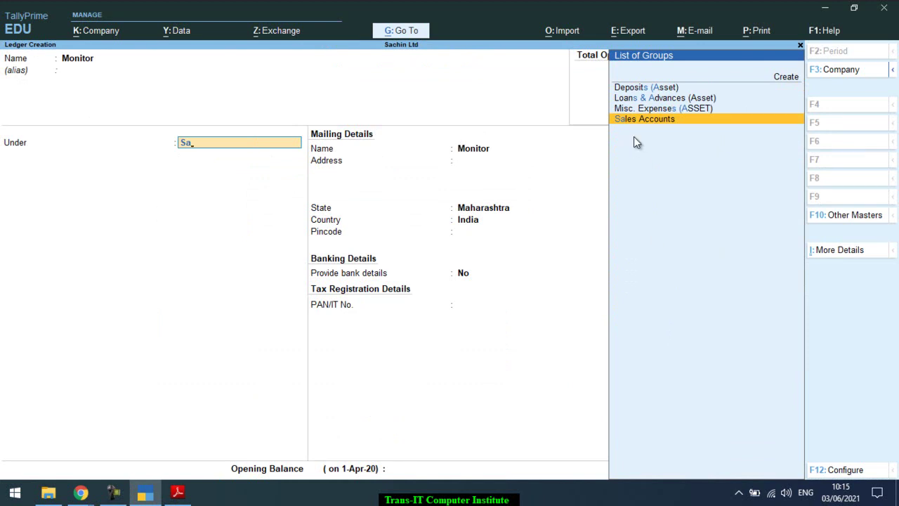
key("Return")
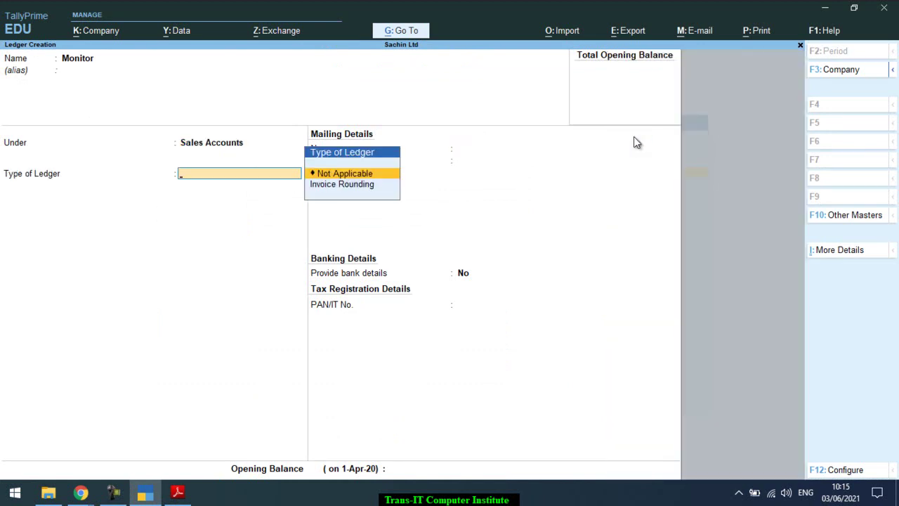
- Save the Monitor ledger with ledger type Not Applicable, no bank details and no opening balance
key("Return")
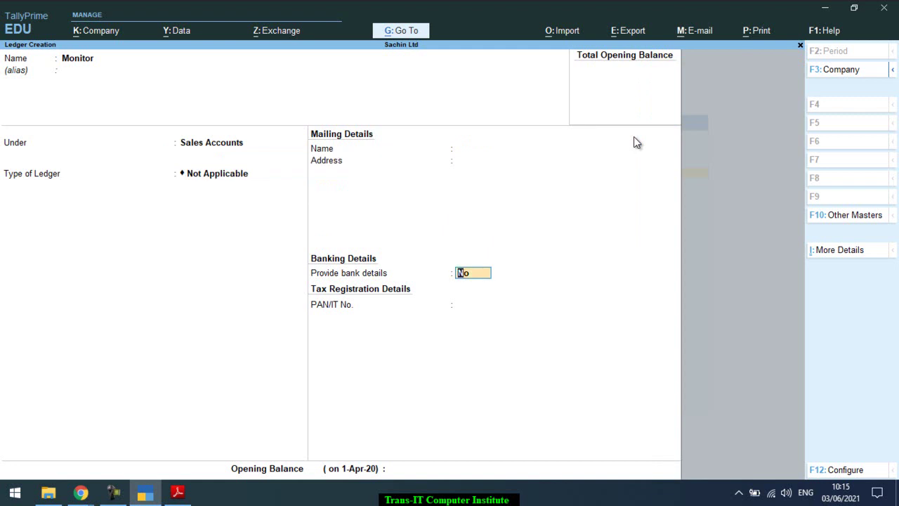
key("Return")
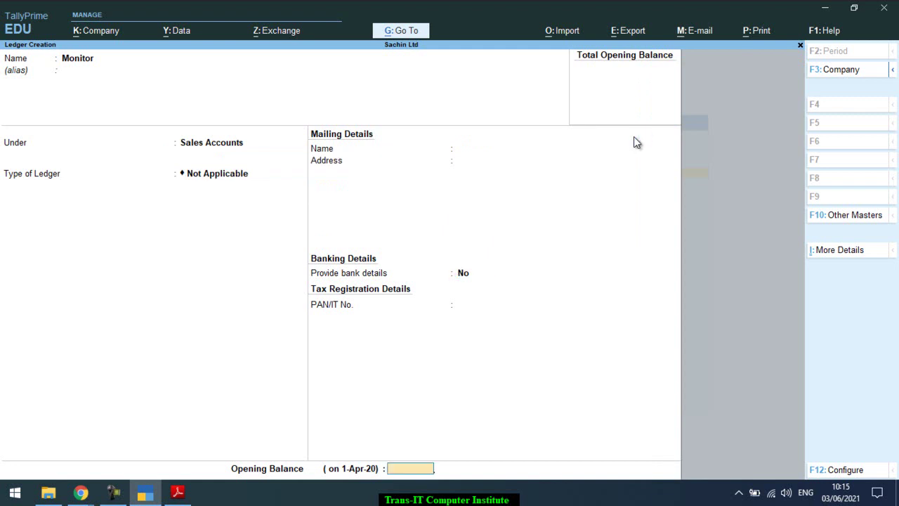
key("Return")
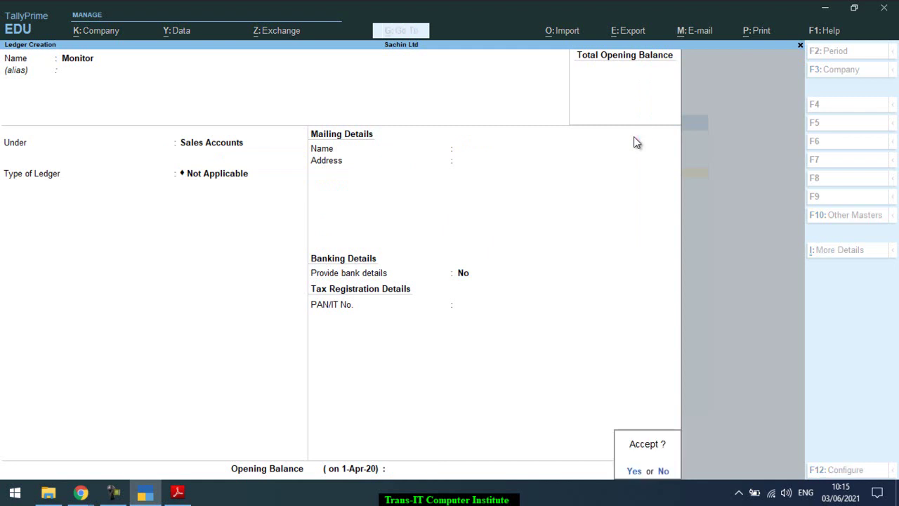
key("y")
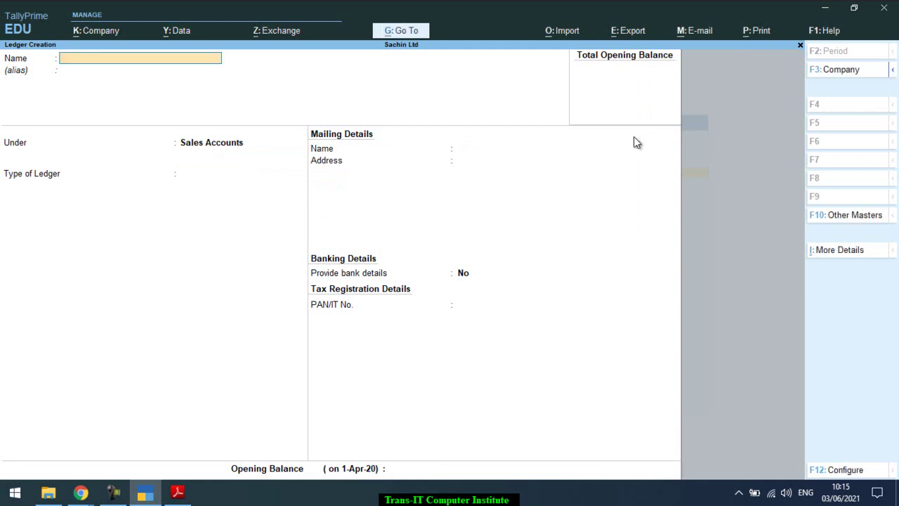
- Check the next Sales A/c entry in the PDF and create the ledger Printer under Sales Accounts
key("alt+Tab")
key("alt+Tab")
type("Printer")
key("ctrl+a")
- Check the PDF list again and create the ledger VCR under Sales Accounts
key("alt+Tab")
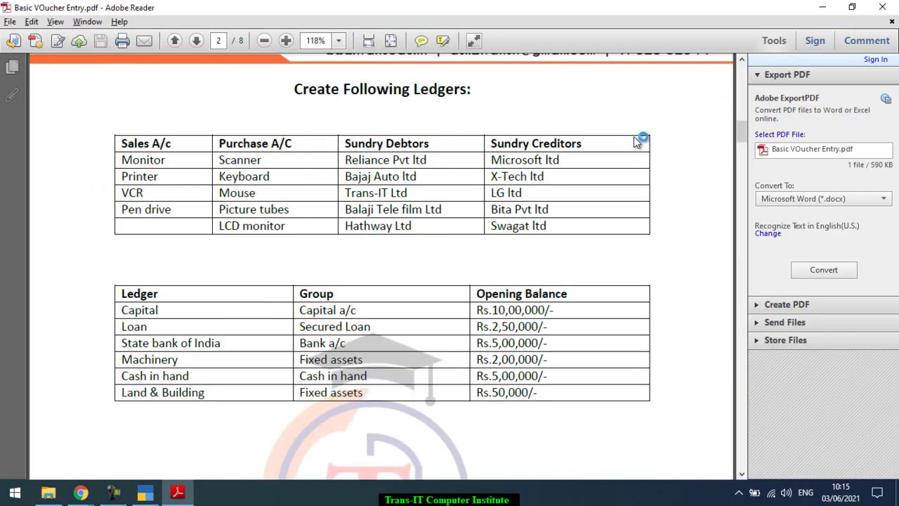
key("alt+Tab")
type("VCR")
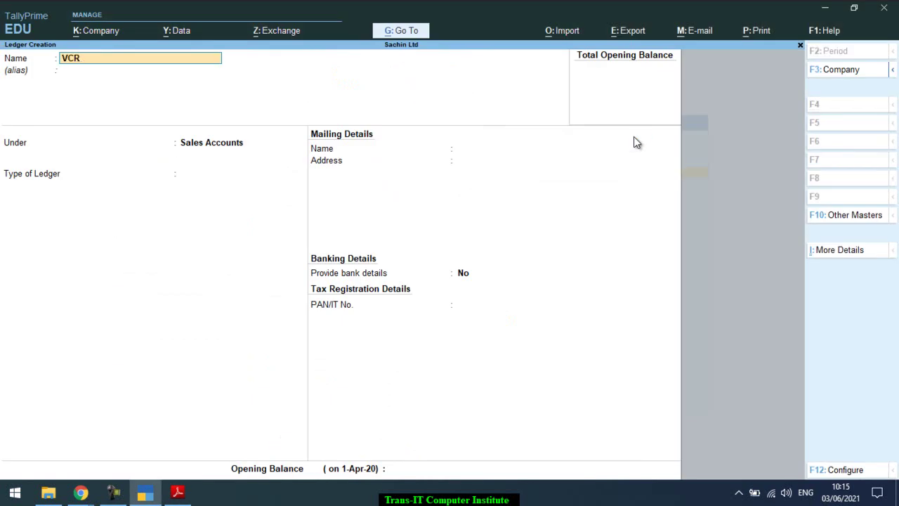
key("alt")
- Check the last Sales A/c entry in the PDF and create the ledger Pen Drive under Sales Accounts
key("alt+Tab")
key("alt+Tab")
type("Pen Drive")
key("ctrl")
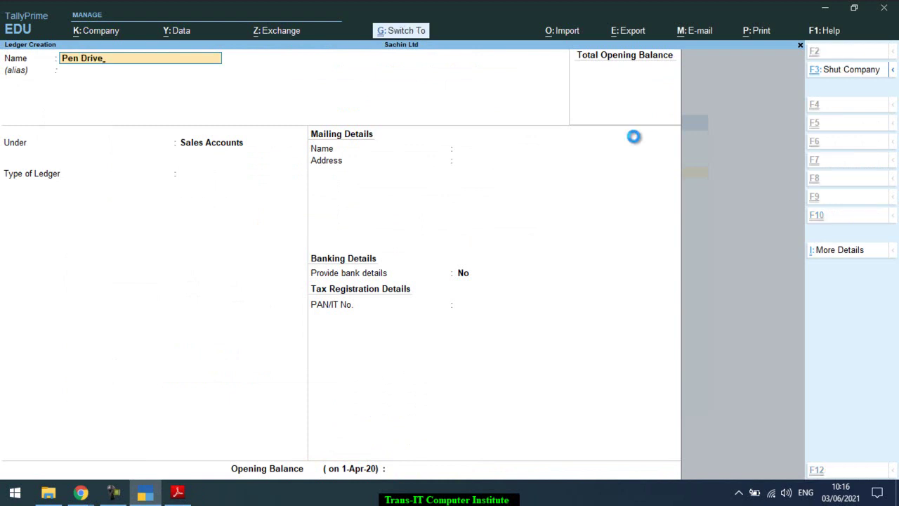
key("ctrl+a")
- Check the Purchase A/C column in the PDF and create the ledger Scanner under Purchase Accounts with ledger type Not Applicable
key("alt+Tab")
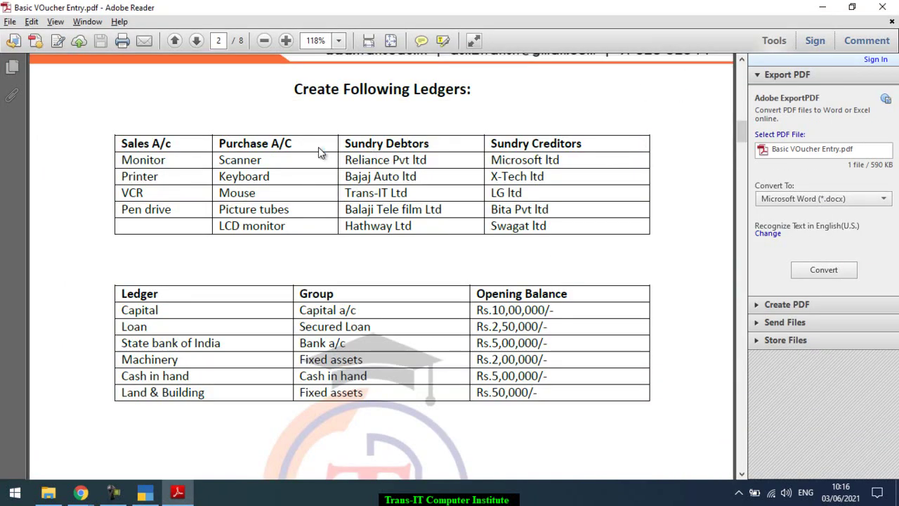
key("alt+Tab")
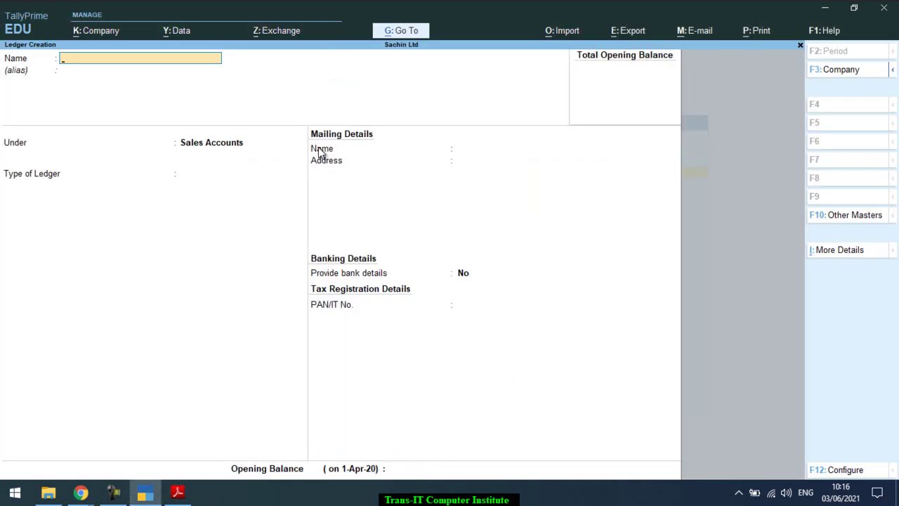
type("Scanner")
key("Return")
key("Return")
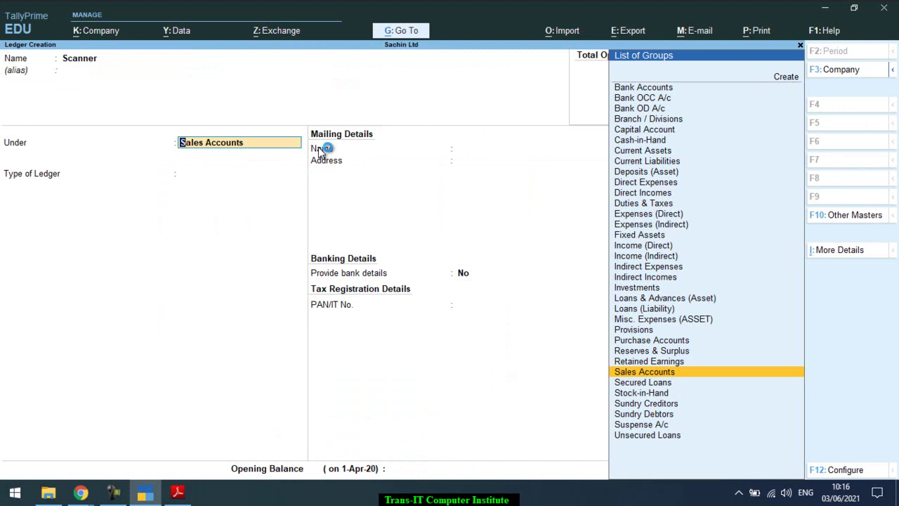
type("Pu")
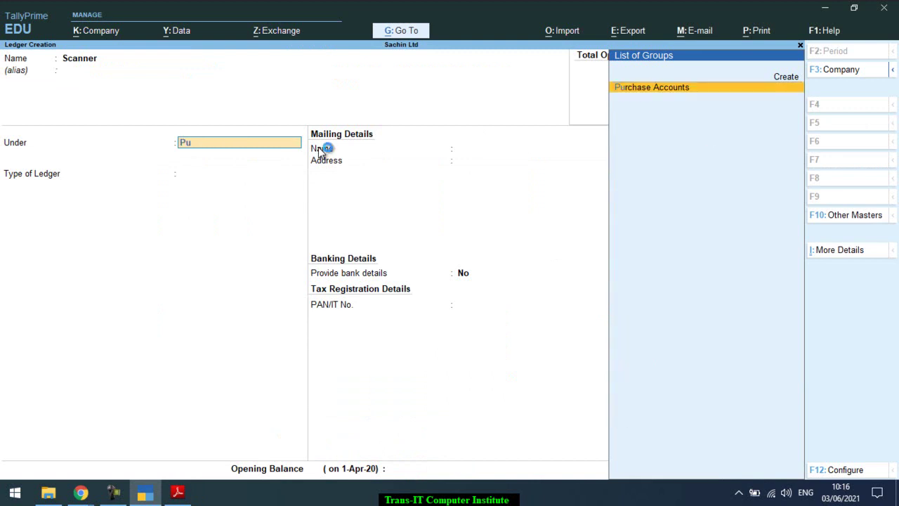
key("Return")
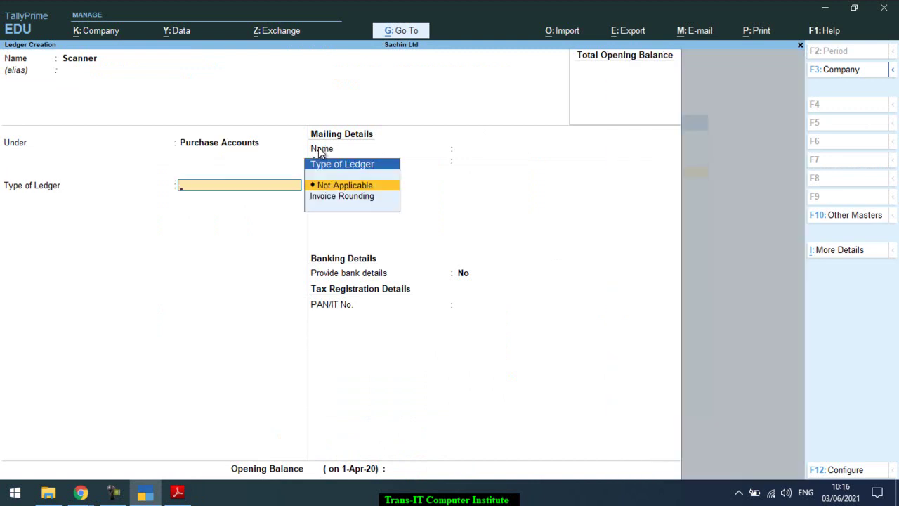
key("Return")
key("ctrl+a")
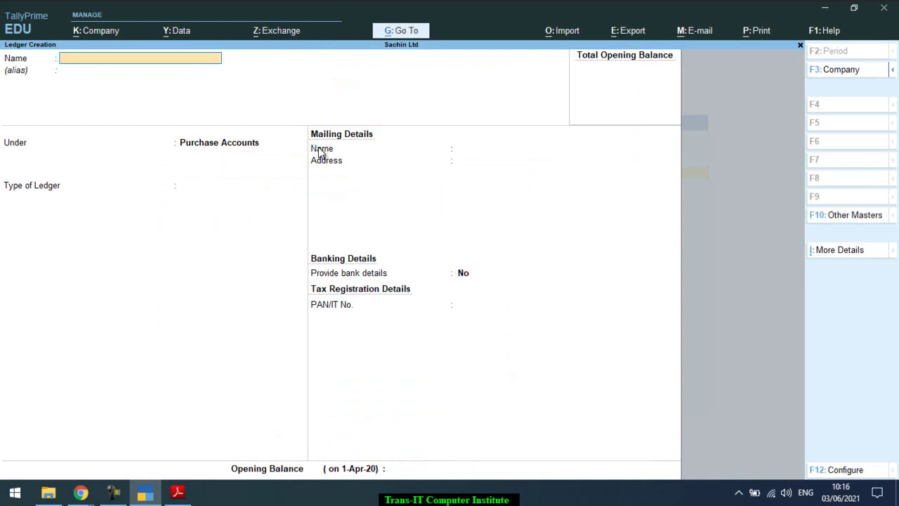
- Check the next purchase entry in the PDF and create the ledger Keyboard under Purchase Accounts
key("alt+Tab")
key("alt+Tab")
type("Keybi")
key("BackSpace")
type("oard")
key("ctrl")
key("ctrl+a")
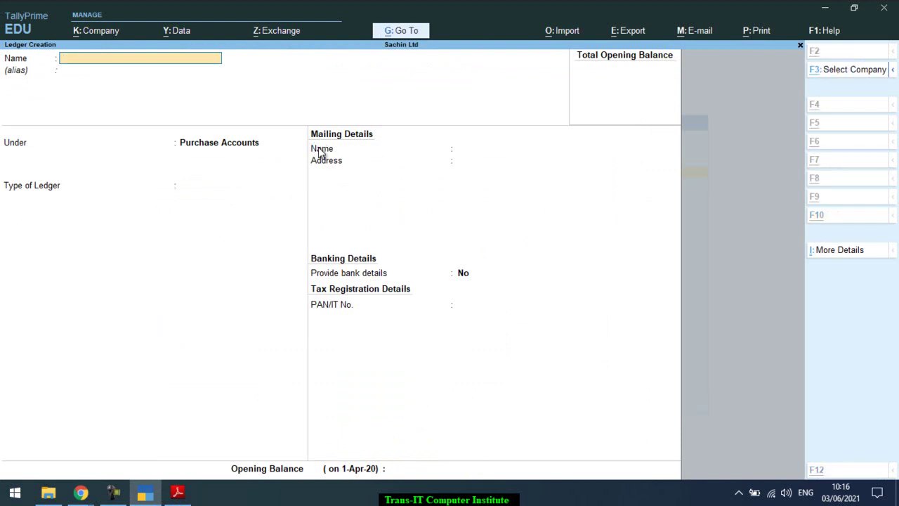
- Check the following purchase entry in the PDF and create the ledger Mouse under Purchase Accounts
key("alt+Tab")
key("alt+Tab")
type("Mouse")
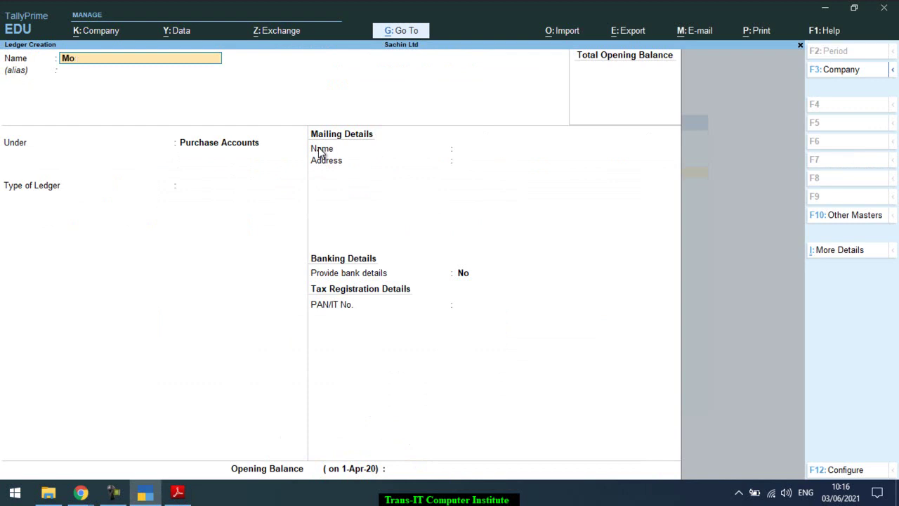
key("ctrl+a")
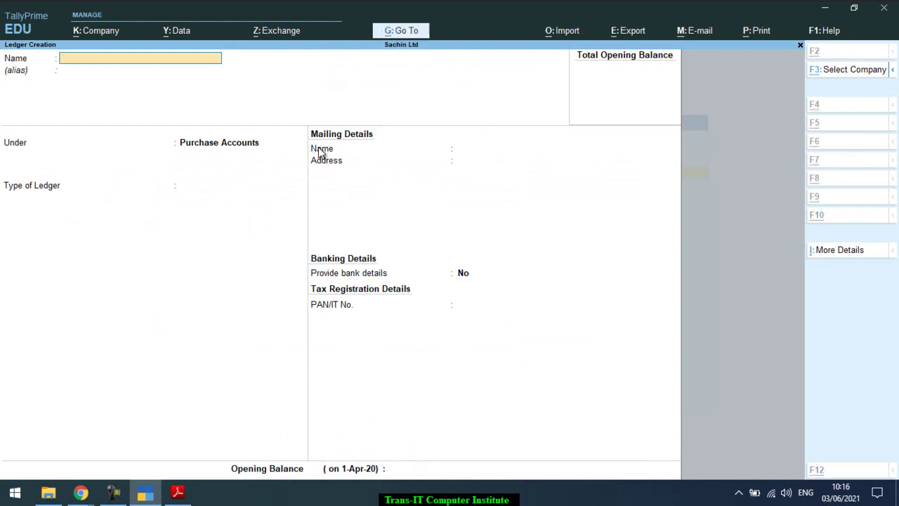
- Check the PDF's purchase list again and create the ledger Picture Tubes under Purchase Accounts
key("alt+Tab")
key("alt+Tab")
type("P")
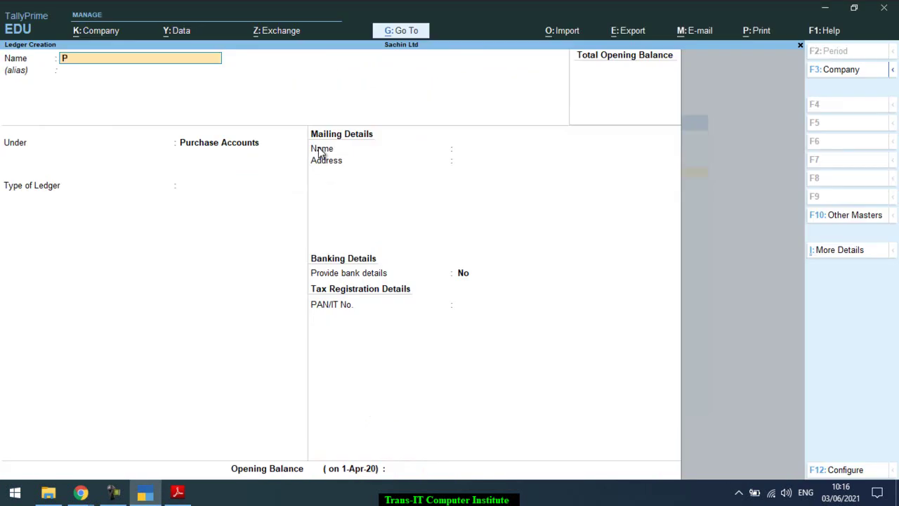
type("icture Tubes")
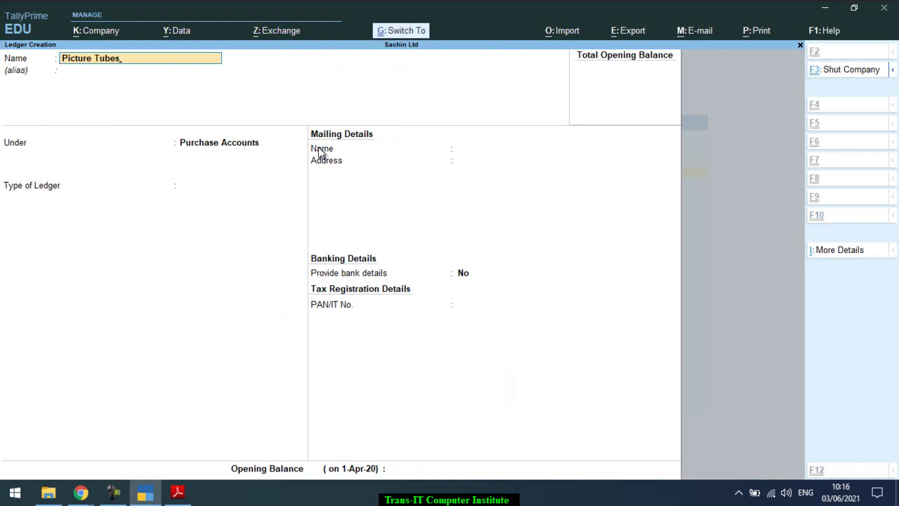
- Check the last purchase entry in the PDF and create the ledger LCD Monitor under Purchase Accounts
key("alt+Tab")
key("alt+Tab")
type("LCD Monitor")
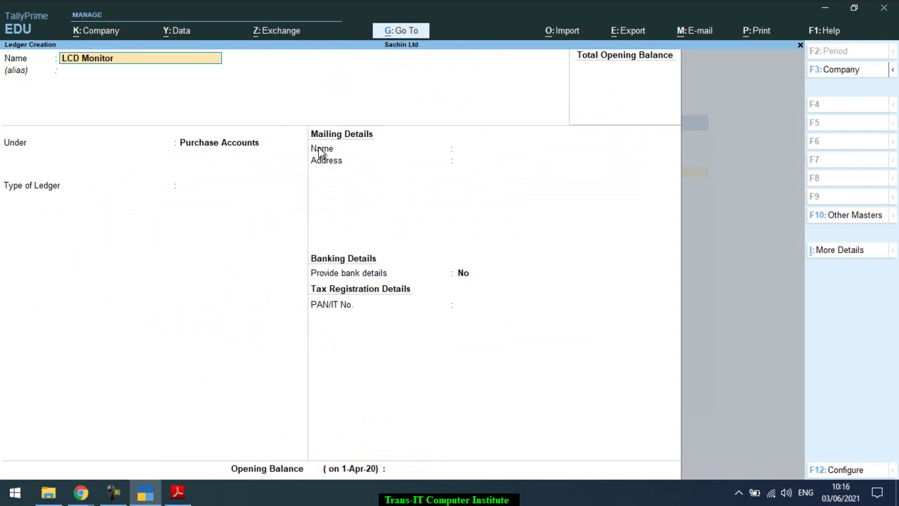
left_click(318, 148)
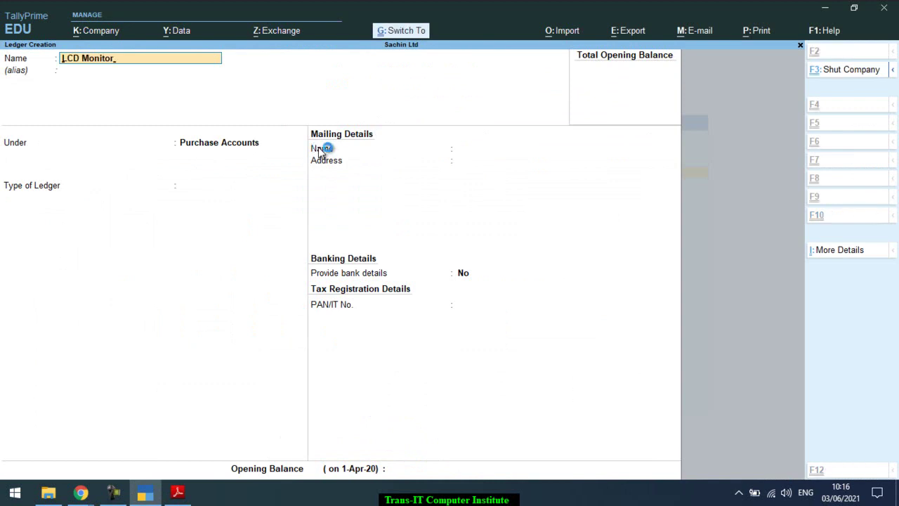
key("alt+Tab")
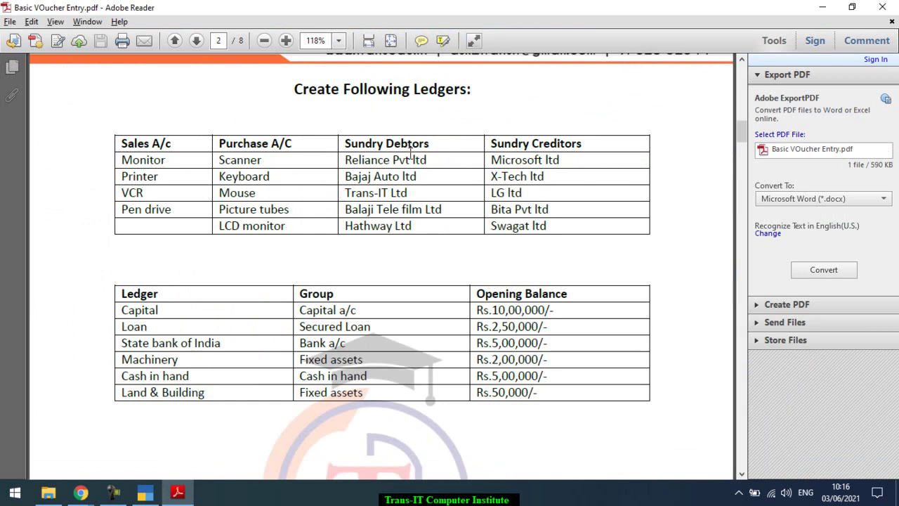
key("alt+Tab")
type("SUndry Debtors")
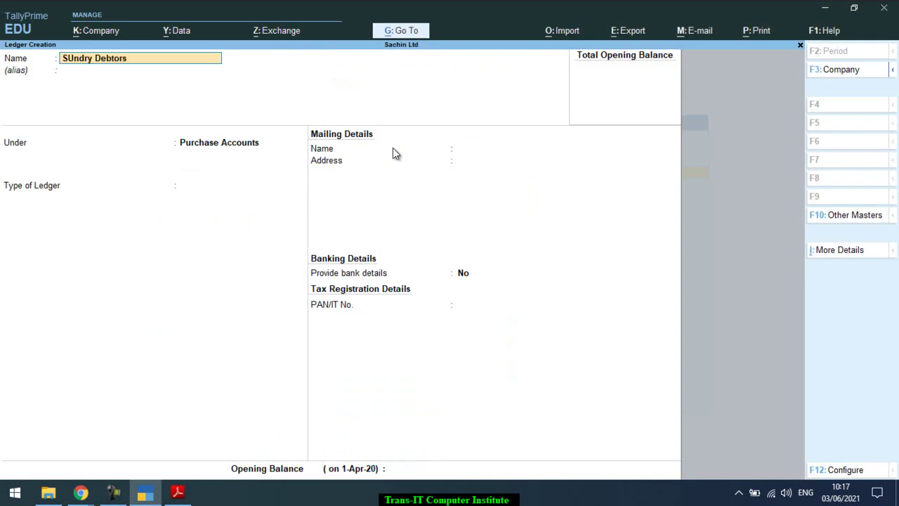
key("Return")
key("Return")
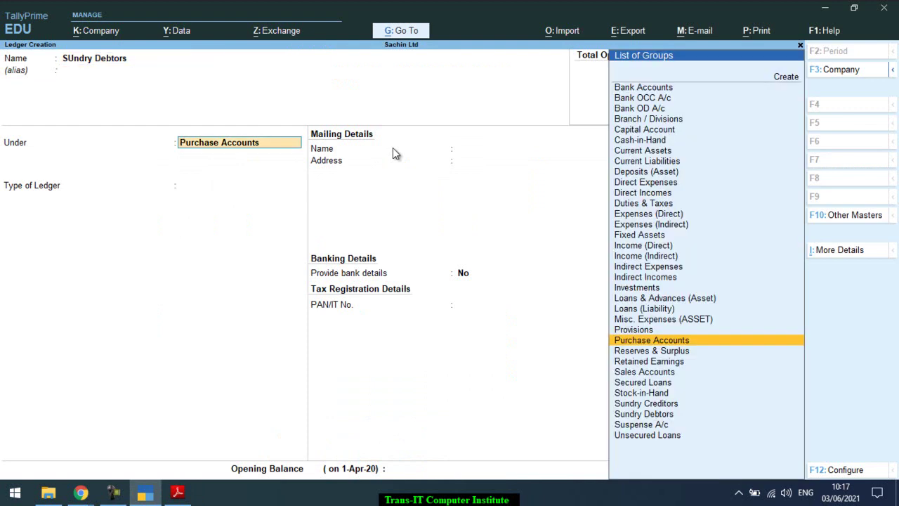
key("BackSpace")
key("BackSpace")
- Check the first debtor in the PDF, name the new ledger Reliance Pvt Ltd and place it under Sundry Debtors
key("alt+Tab")
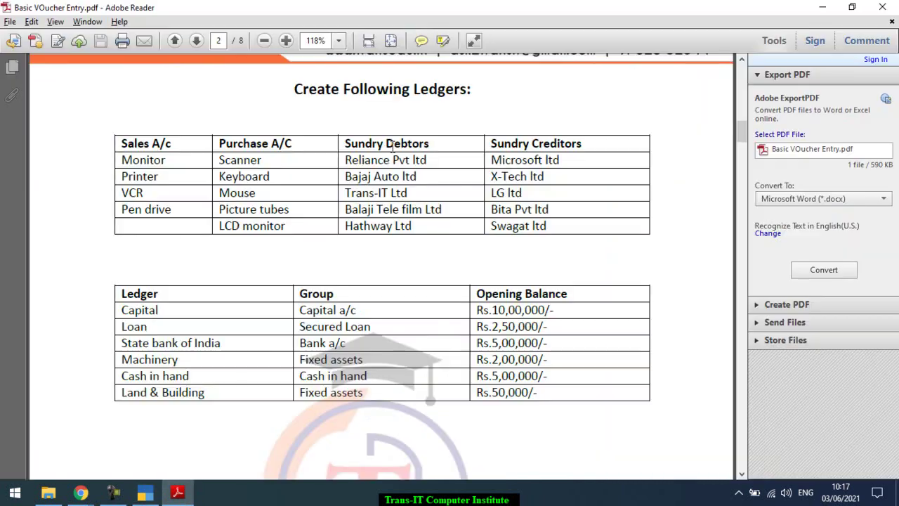
key("alt+Tab")
type("Reliance Pvt Ltd")
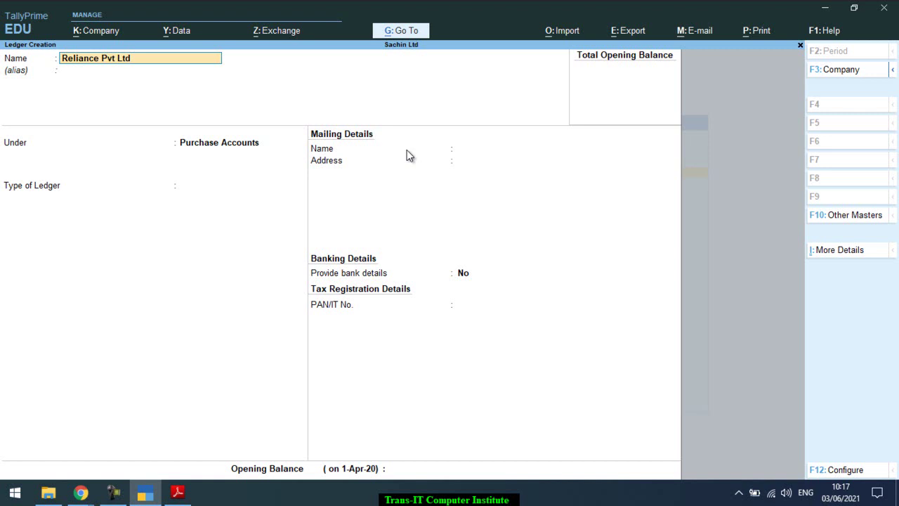
key("Return")
key("Return")
type("S")
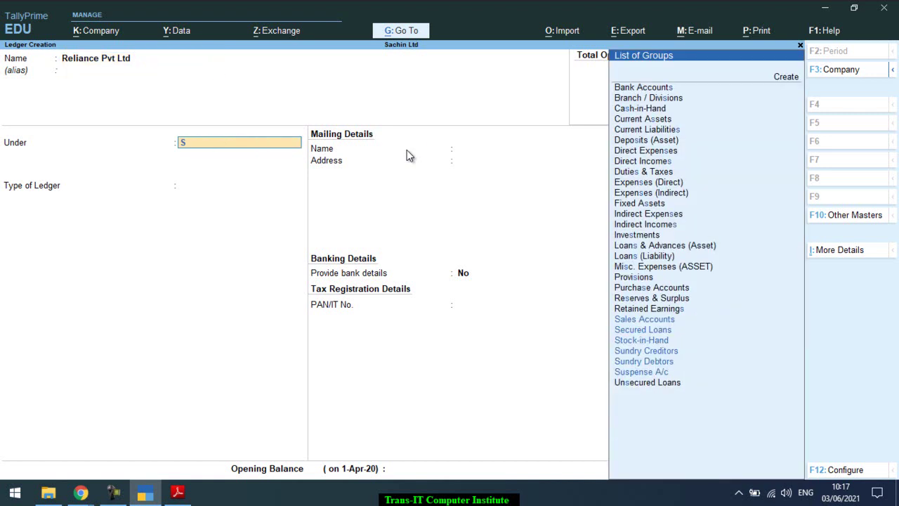
type("u")
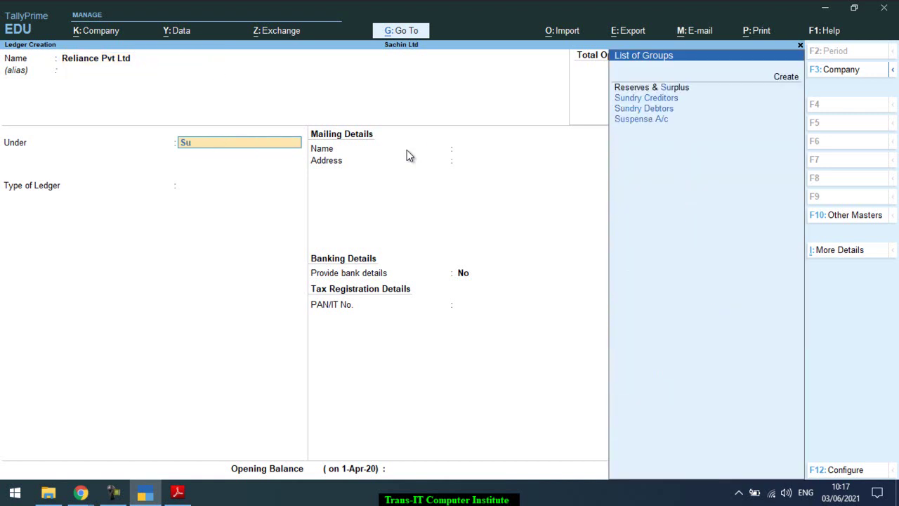
key("Down")
key("Up")
key("Down")
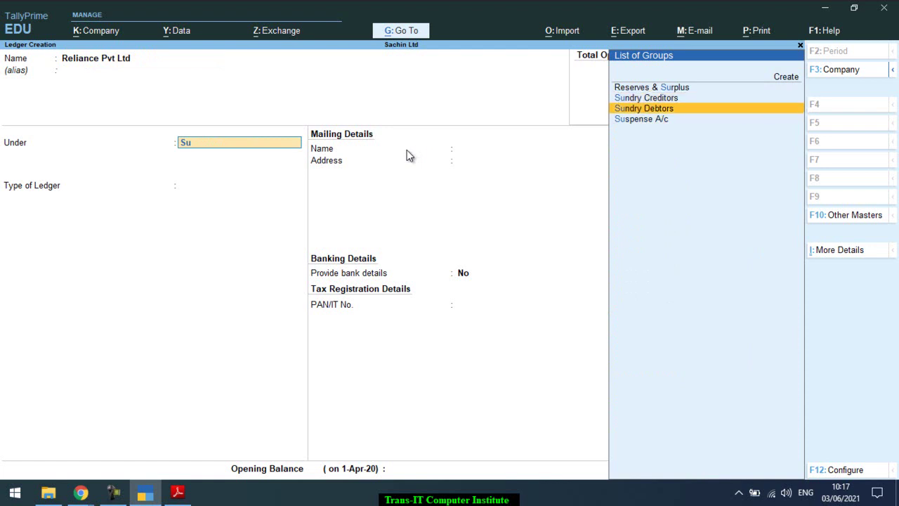
key("Return")
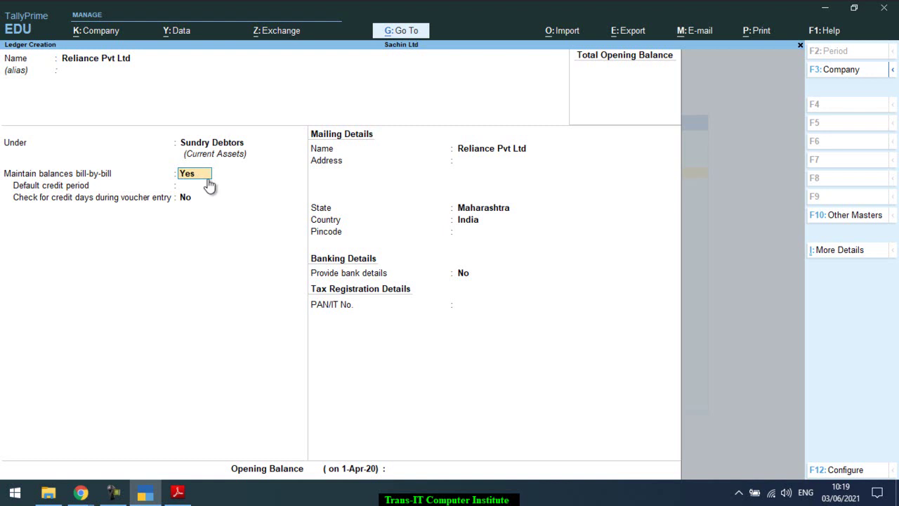
- Keep bill-by-bill balances at Yes, state Maharashtra and bank details at No, leave the opening balance blank, and save the Reliance Pvt Ltd ledger
key("Return")
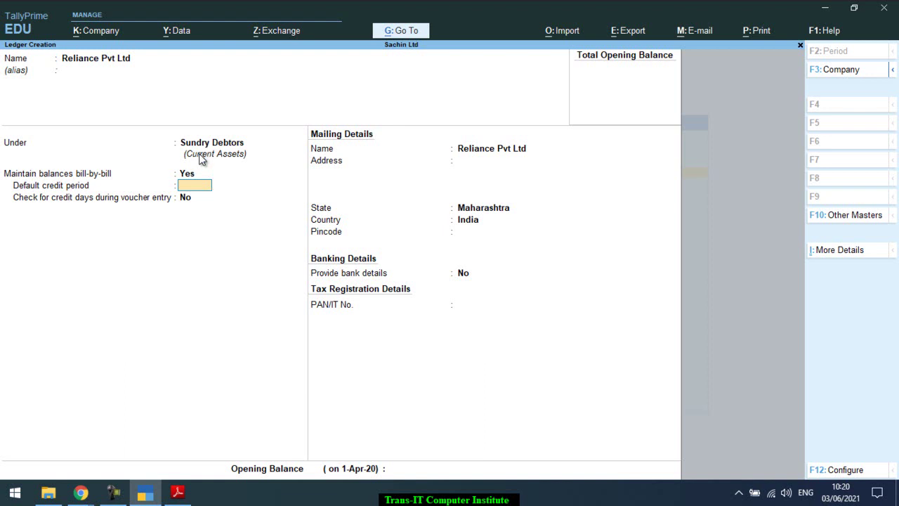
key("Return")
key("Return")
left_click(203, 158)
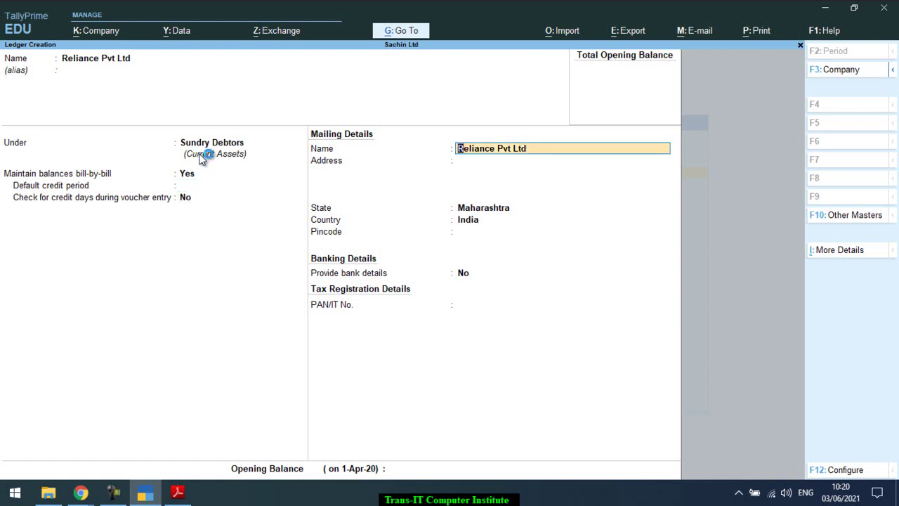
key("Return")
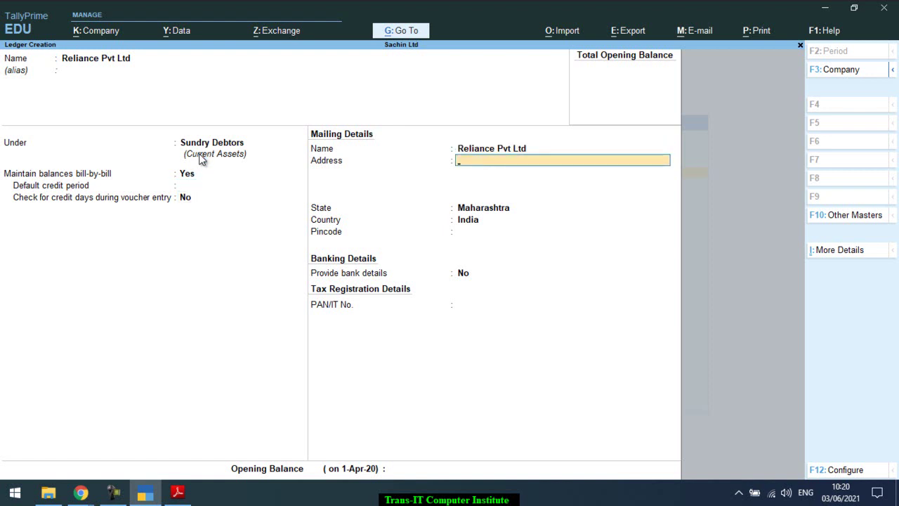
key("Return")
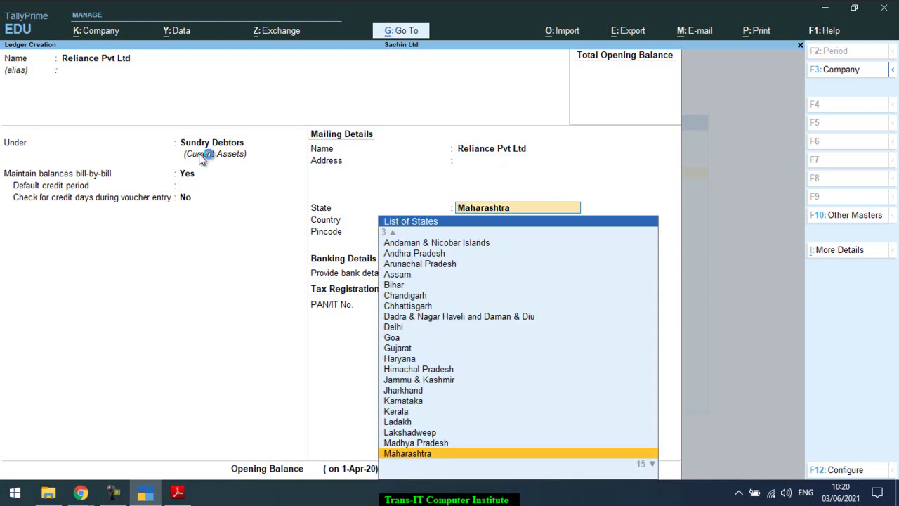
key("Return")
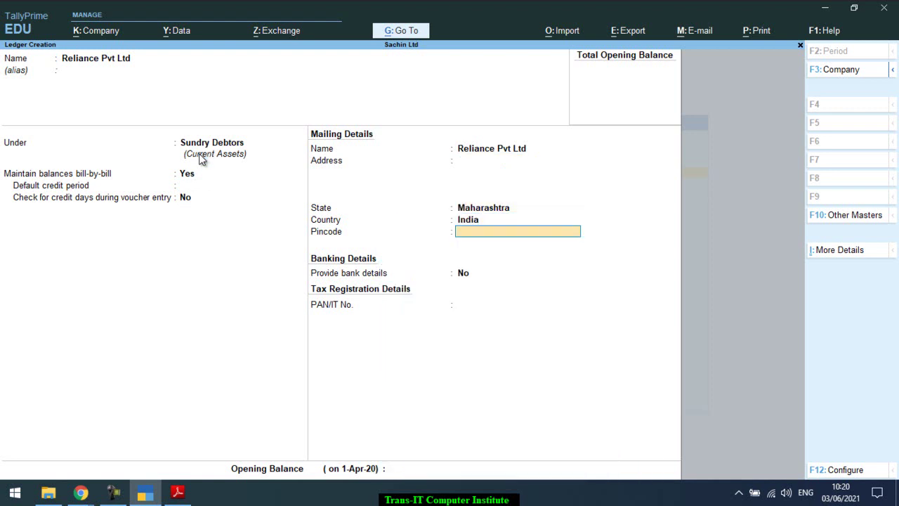
key("BackSpace")
key("BackSpace")
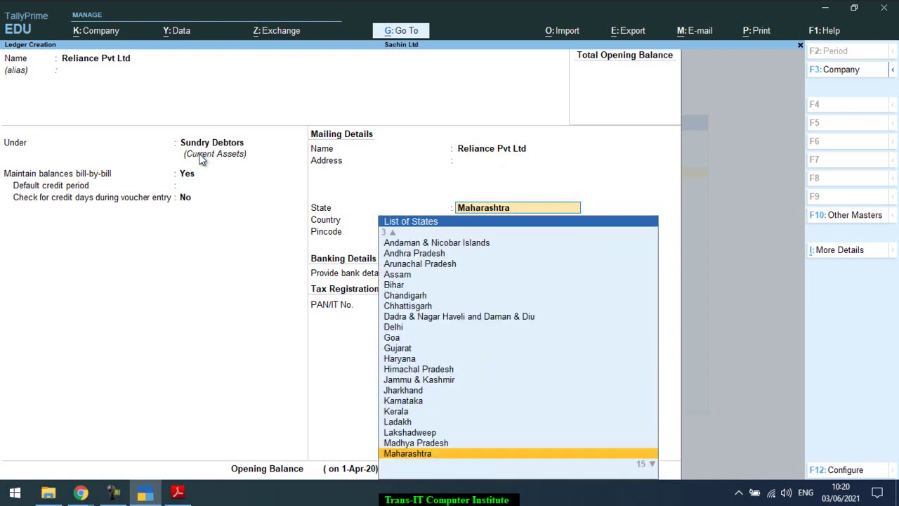
key("Return")
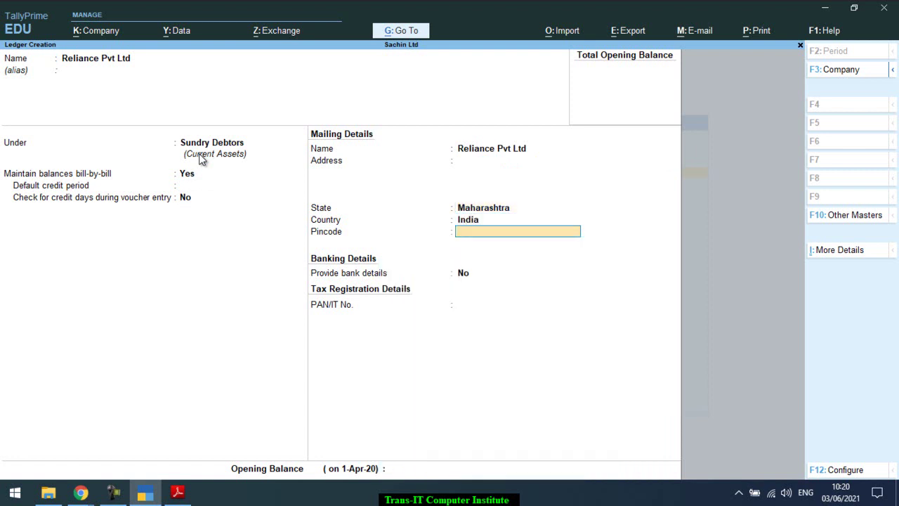
key("Return")
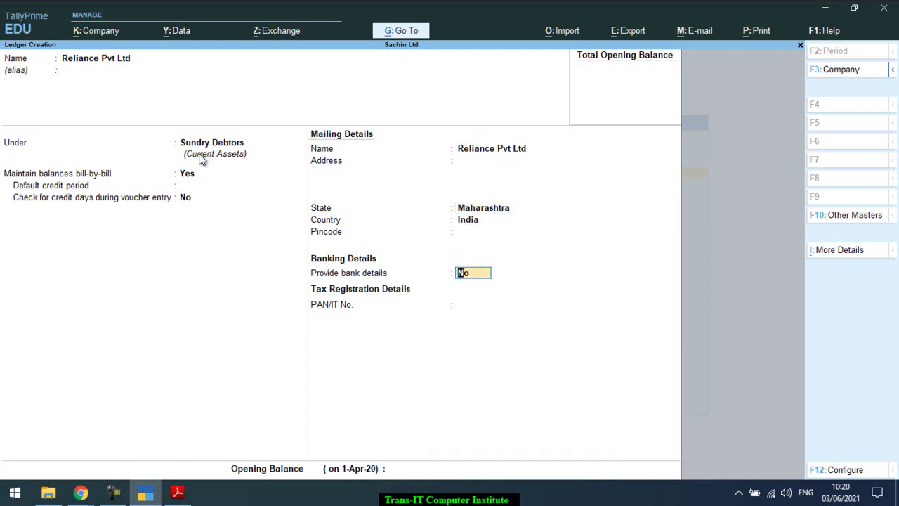
key("Return")
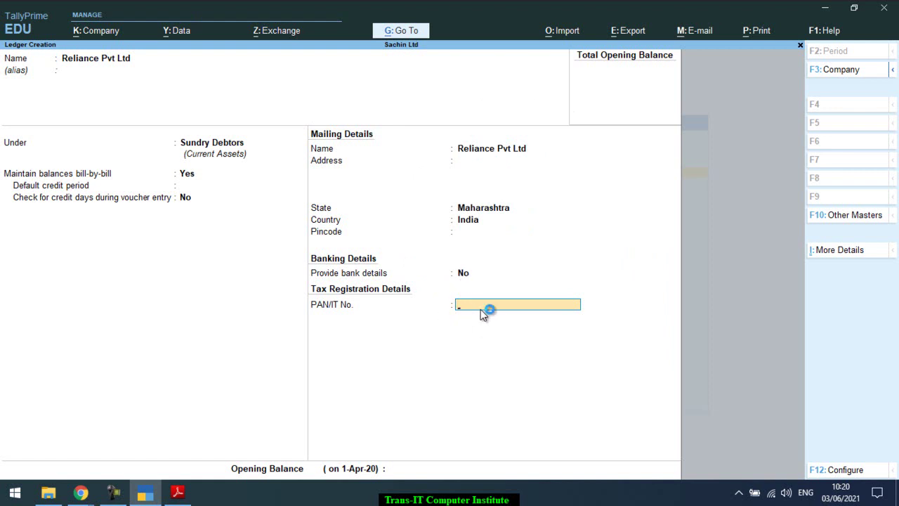
key("Return")
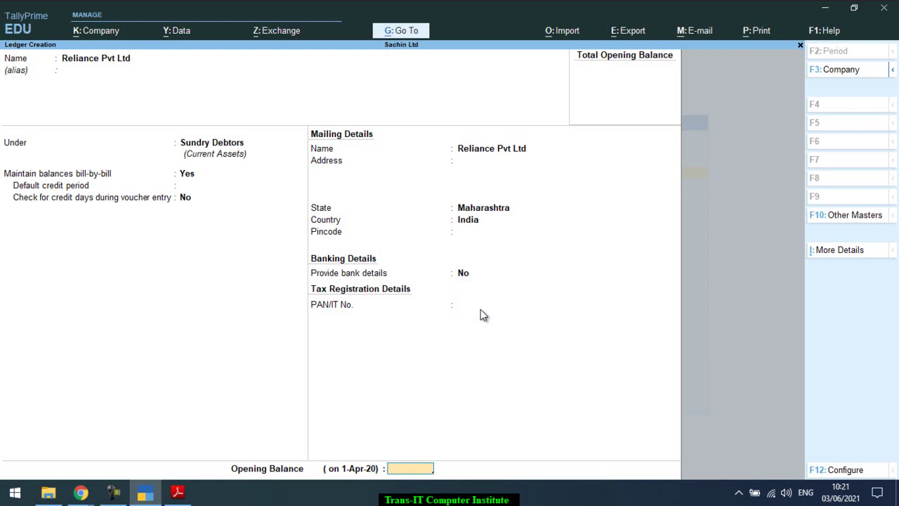
key("Return")
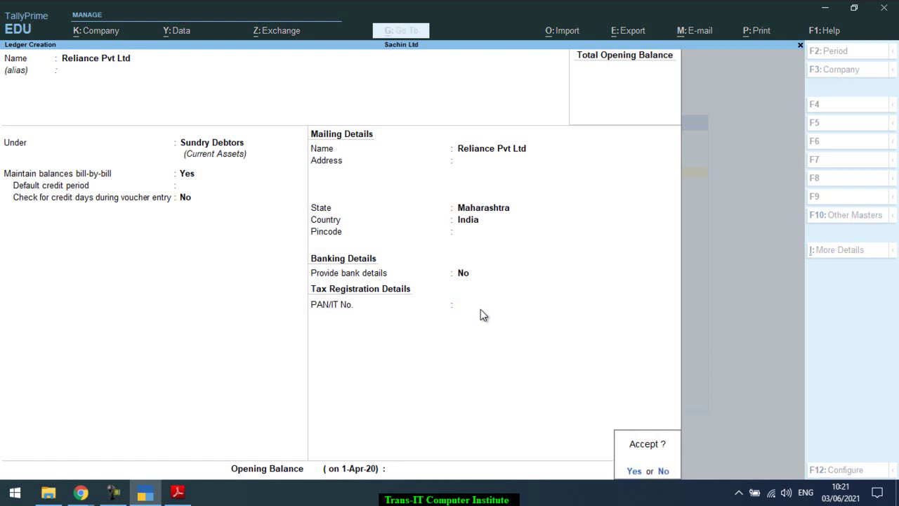
key("Return")
- Check the next debtor in the PDF and create the ledger Bajaj AUto Ltd under Sundry Debtors
key("alt+Tab")
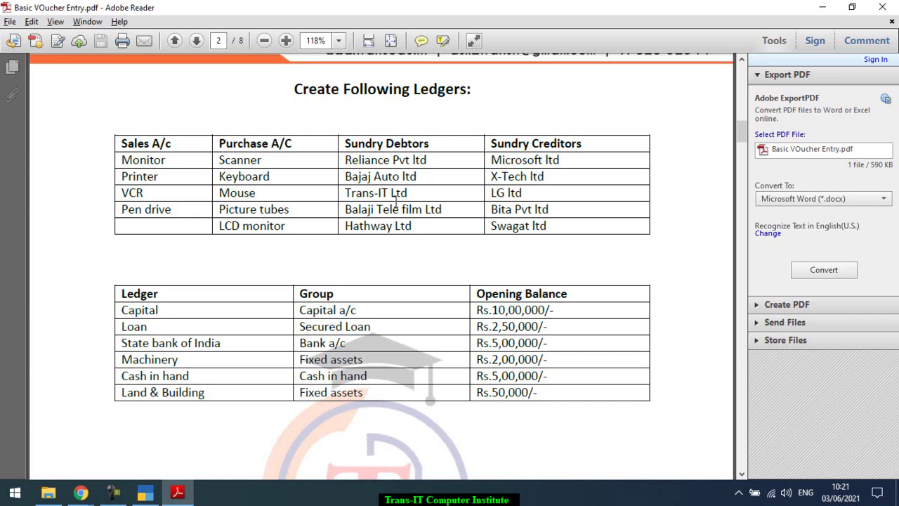
key("alt+Tab")
type("Baj")
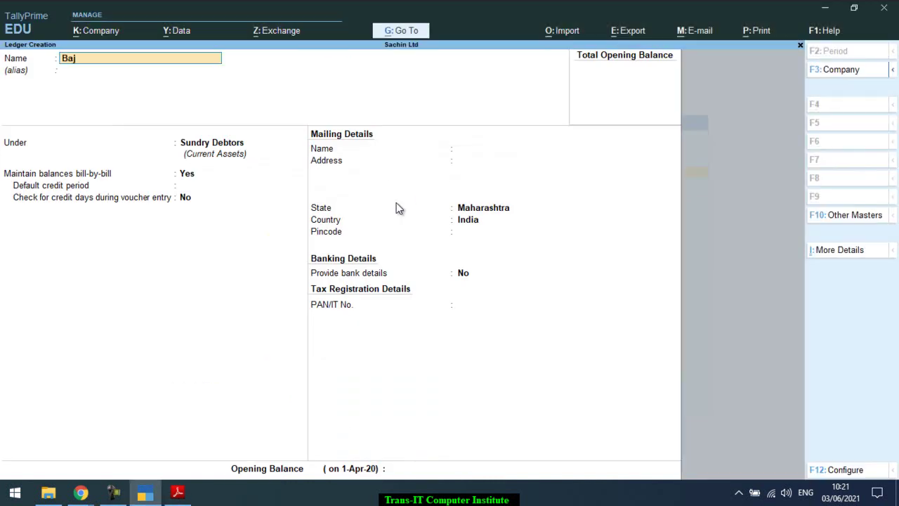
type("aj AUto Ltd")
key("Return")
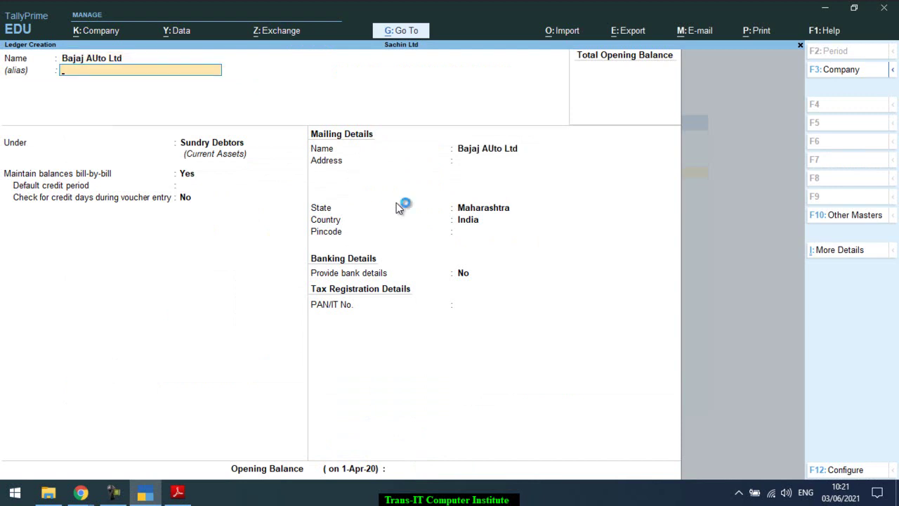
key("ctrl")
key("ctrl+a")
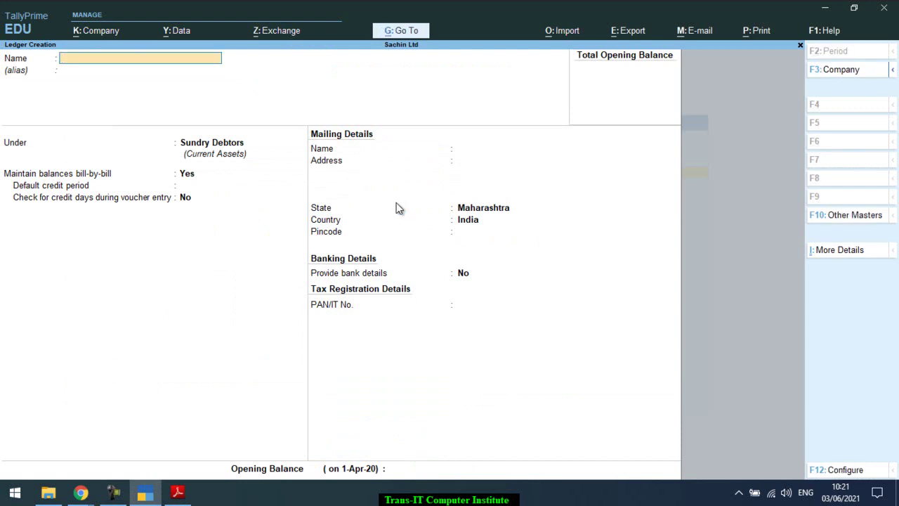
- Check the following debtor in the PDF and create the ledger Trans-IT Ltd under Sundry Debtors
key("alt+Tab")
key("alt+Tab")
type("Trans-IT Ltd")
key("ctrl")
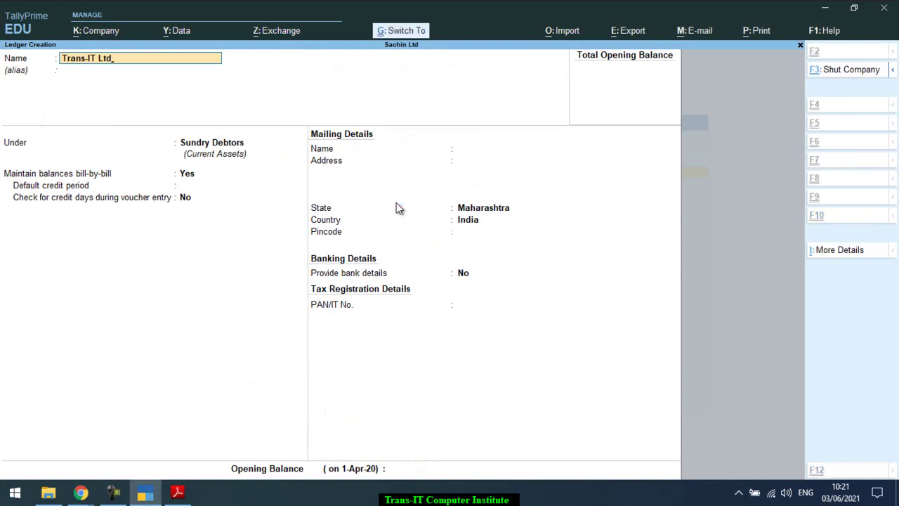
key("ctrl+a")
- Check the fourth debtor in the PDF and create the ledger Bajja Teli FIlm Ltd under Sundry Debtors
key("alt+Tab")
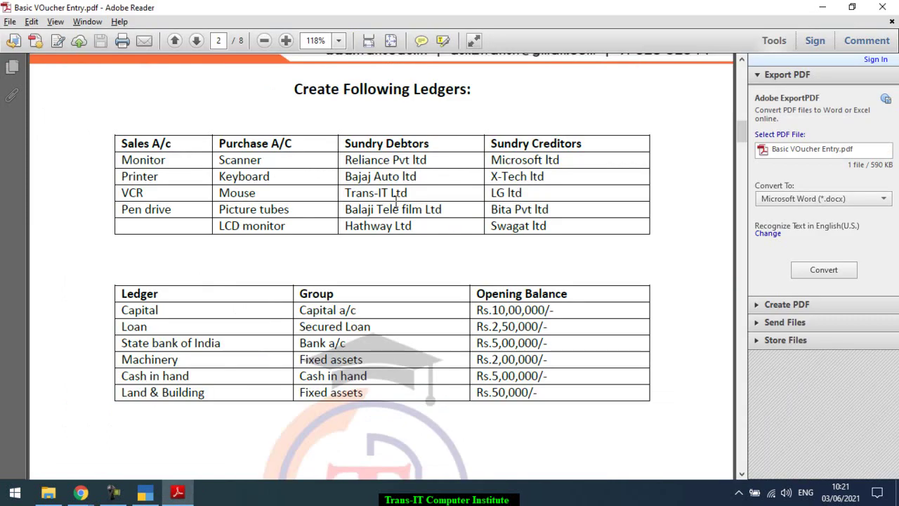
key("alt+Tab")
type("Bajja Teli FIlm Ltd")
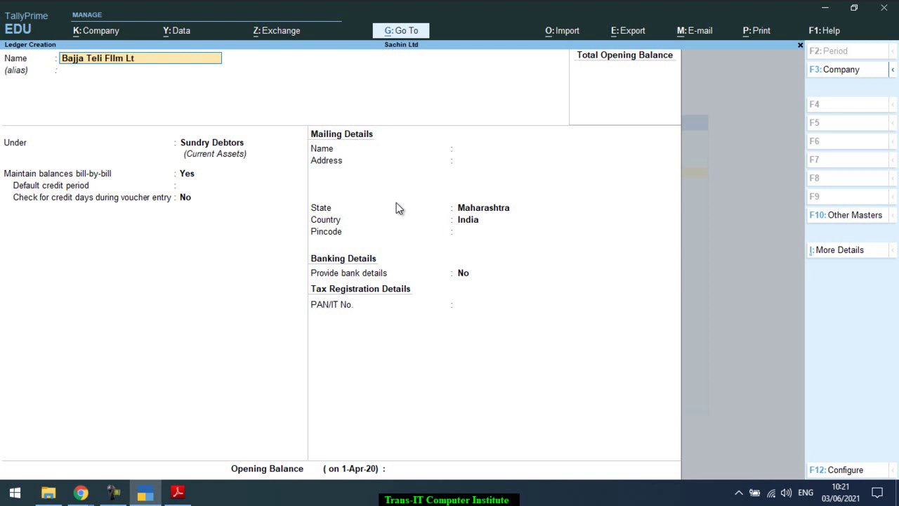
key("ctrl")
- Check the last debtor in the PDF and create the ledger Hathway Ltd under Sundry Debtors
key("alt+Tab")
key("alt+Tab")
type("Hathway Ltd")
key("ctrl")
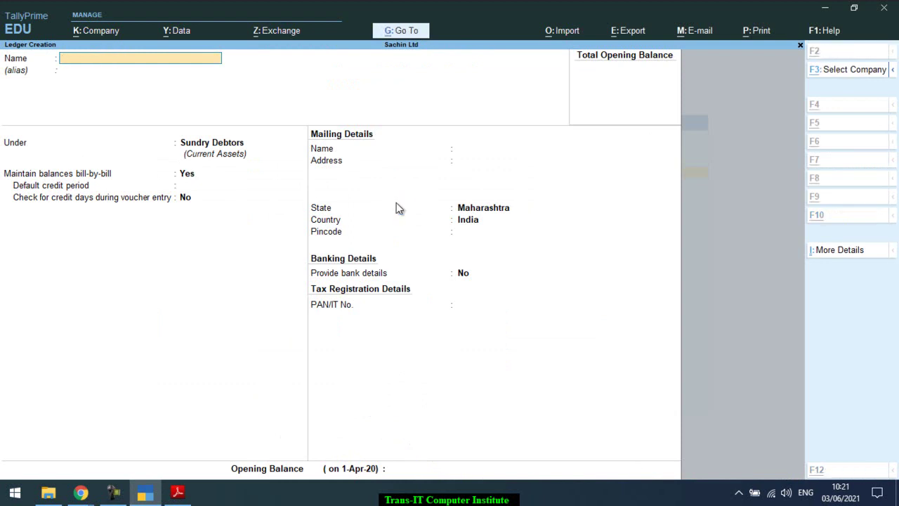
- Check the first creditor in the PDF and create the ledger Microsoft Ltd with its group set to Sundry Creditors
key("alt+Tab")
key("alt+Tab")
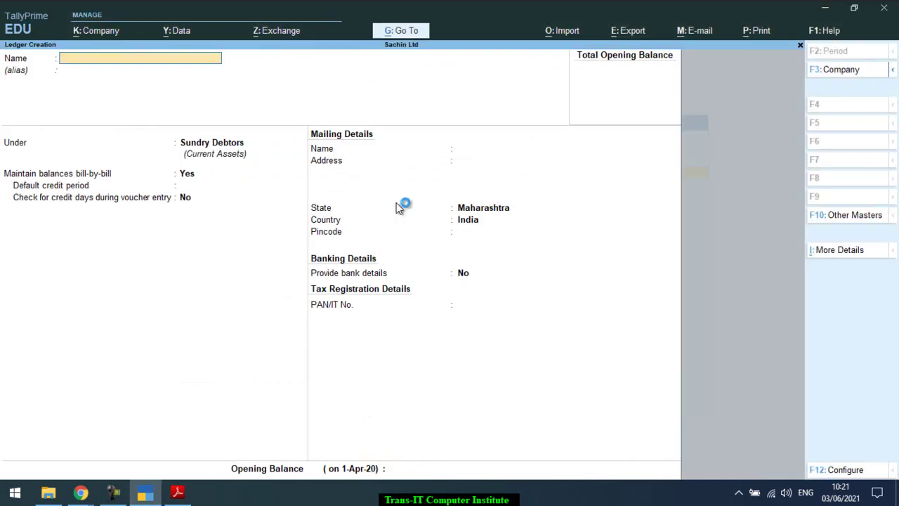
type("Microsoft Ltd")
key("Return")
key("Return")
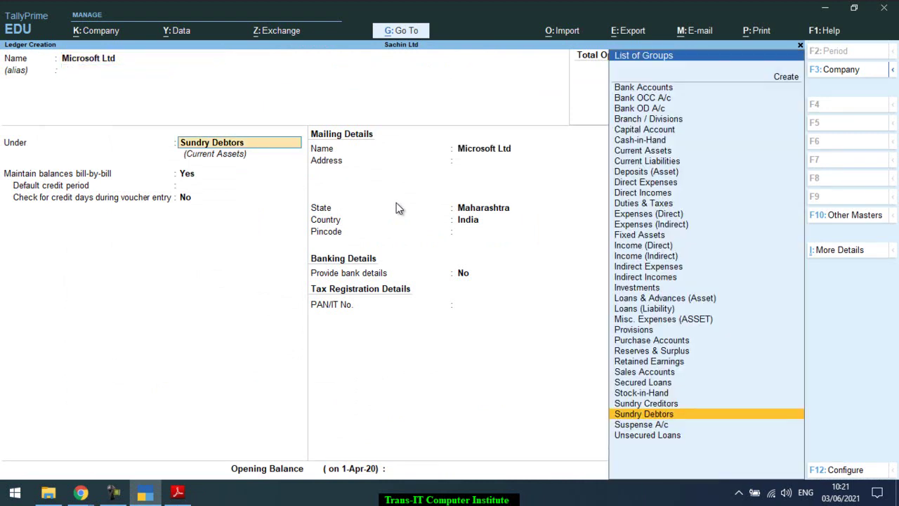
key("Up")
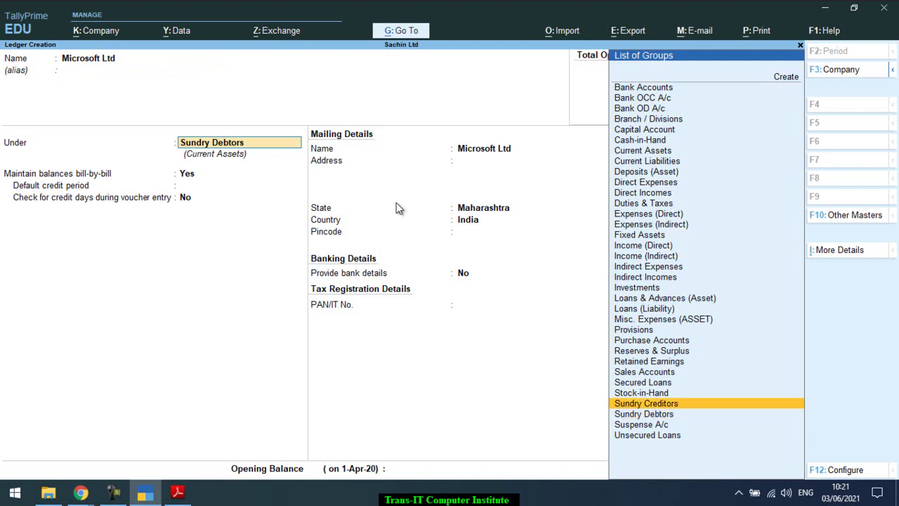
key("Return")
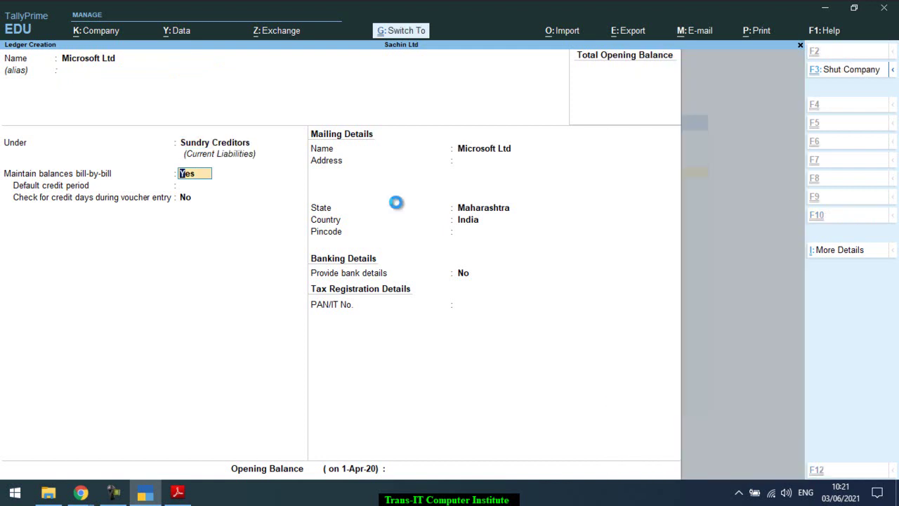
key("ctrl+a")
- Check the second creditor in the PDF and create the ledger X-Tech Ltd under Sundry Creditors
key("alt+Tab")
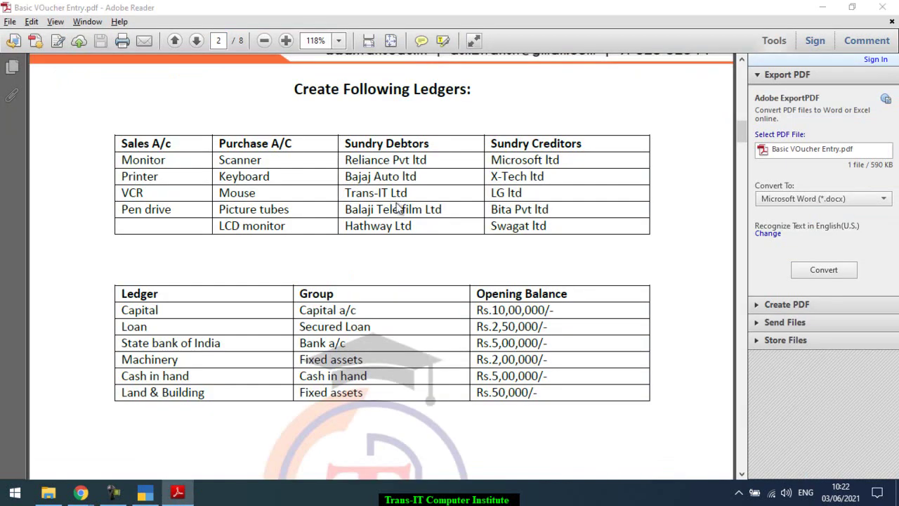
key("alt+Tab")
type("X-Tech Ltd")
key("ctrl+a")
- Check the third creditor in the PDF and create the ledger LG Ltd under Sundry Creditors
key("alt+Tab")
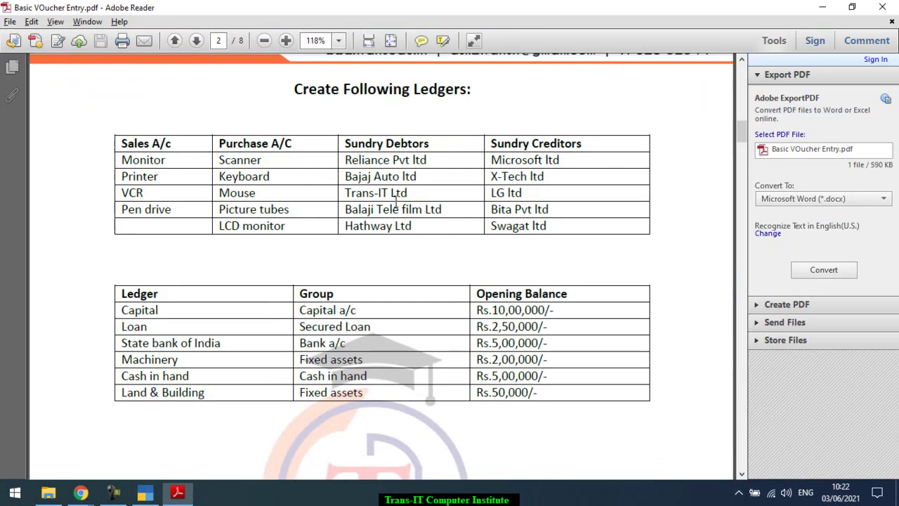
key("alt+Tab")
type("LG")
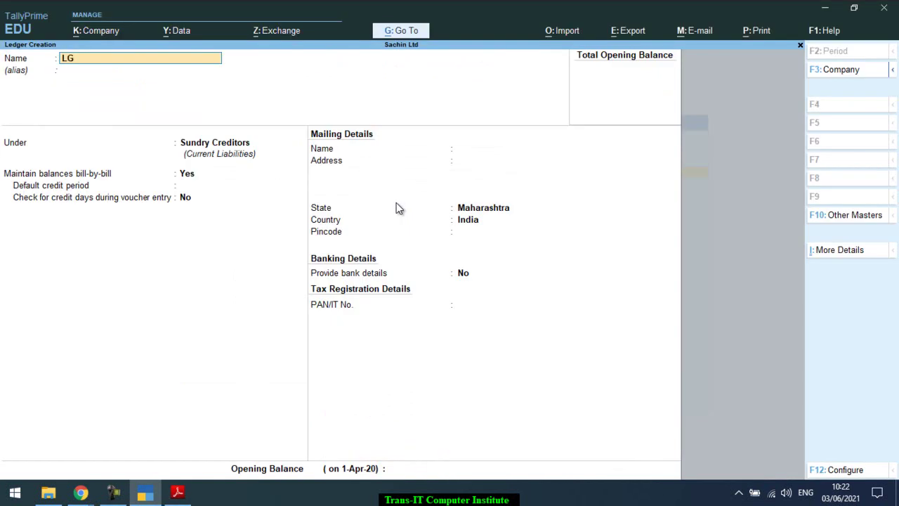
type(" Ltd")
key("ctrl+a")
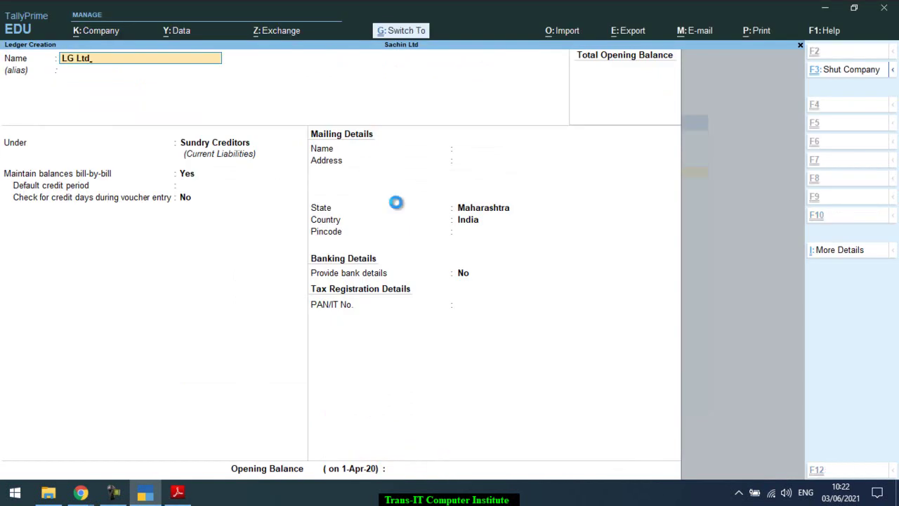
- Check the fourth creditor in the PDF, create the ledger Bita Pvt Ltd under Sundry Creditors and return to the PDF list
key("alt+Tab")
key("alt+Tab")
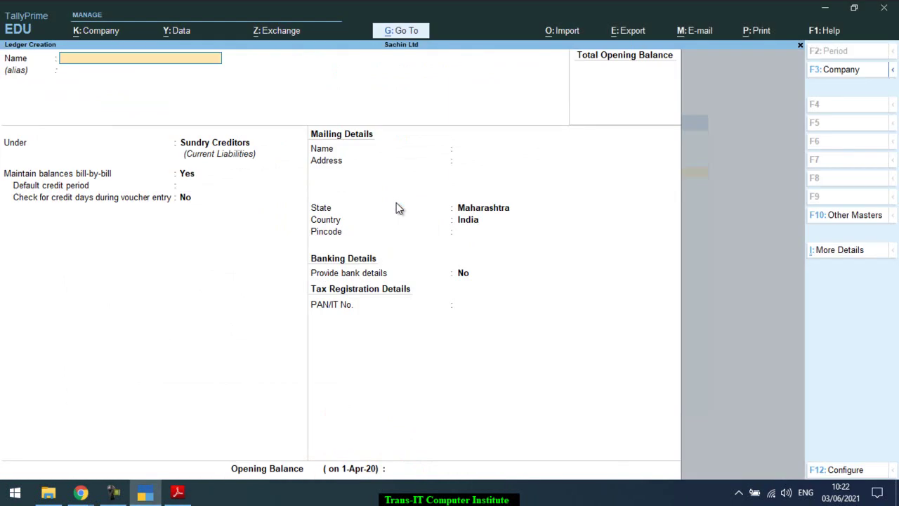
type("Blta Pvt Ltd")
key("ctrl+a")
key("alt+Tab")
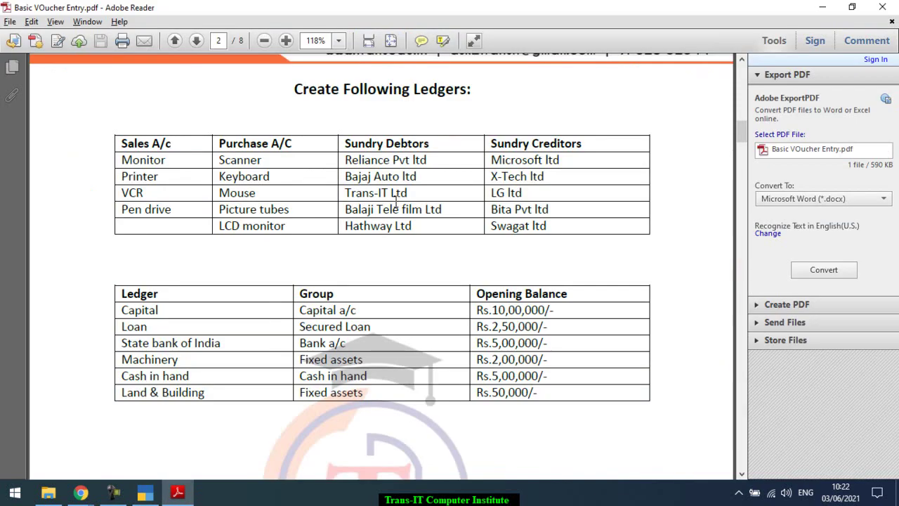
- Create the ledger Swagat Ltd under Sundry Creditors and return to the PDF for the opening-balance ledgers
key("alt+Tab")
type("Swagat Ltd")
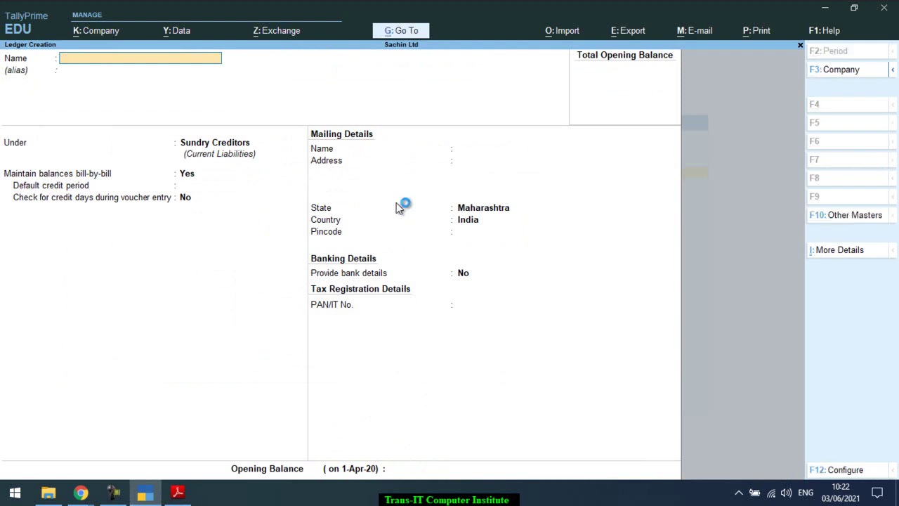
key("alt+Tab")
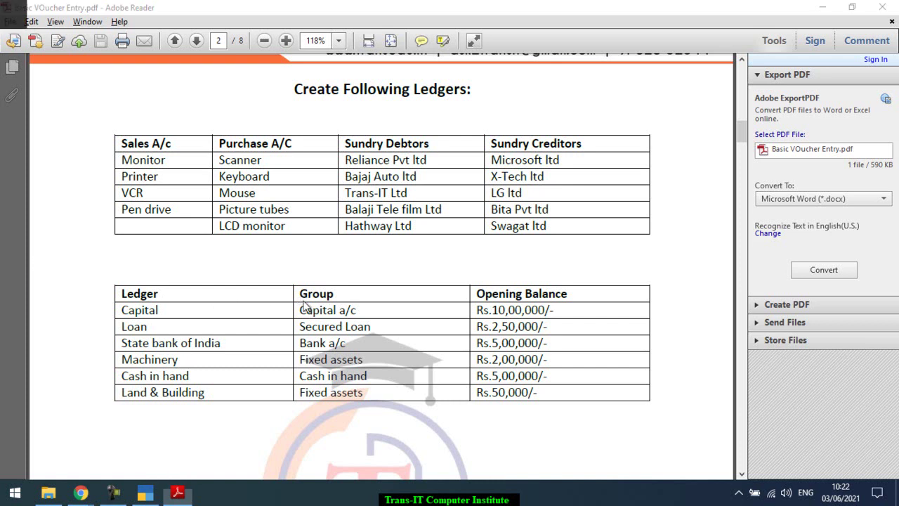
- Name the new ledger Capital and place it under the Capital Account group
key("alt+Tab")
type("Capita")
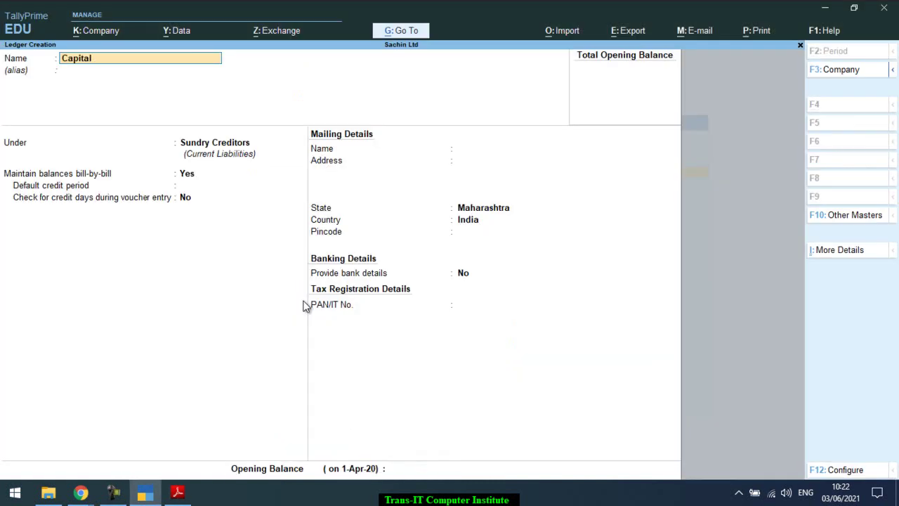
key("Return")
type("Cap")
key("BackSpace")
key("BackSpace")
key("BackSpace")
key("Return")
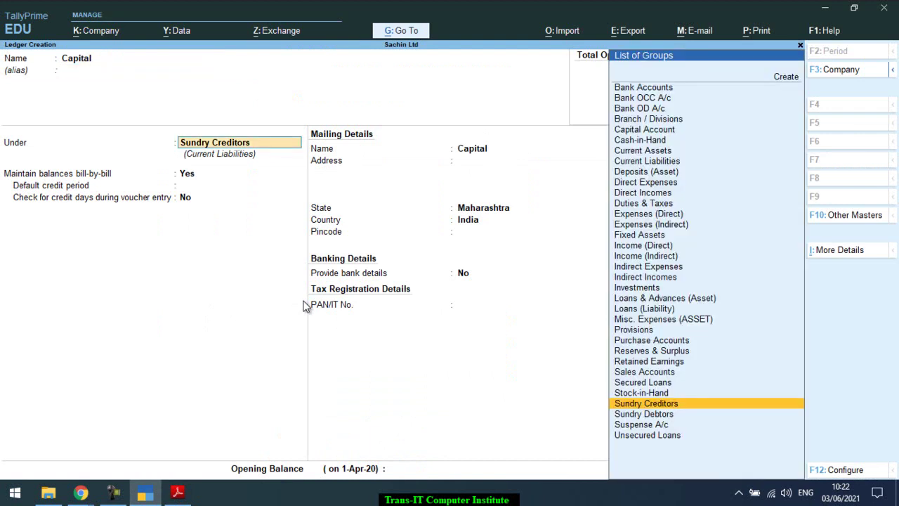
type("Ca")
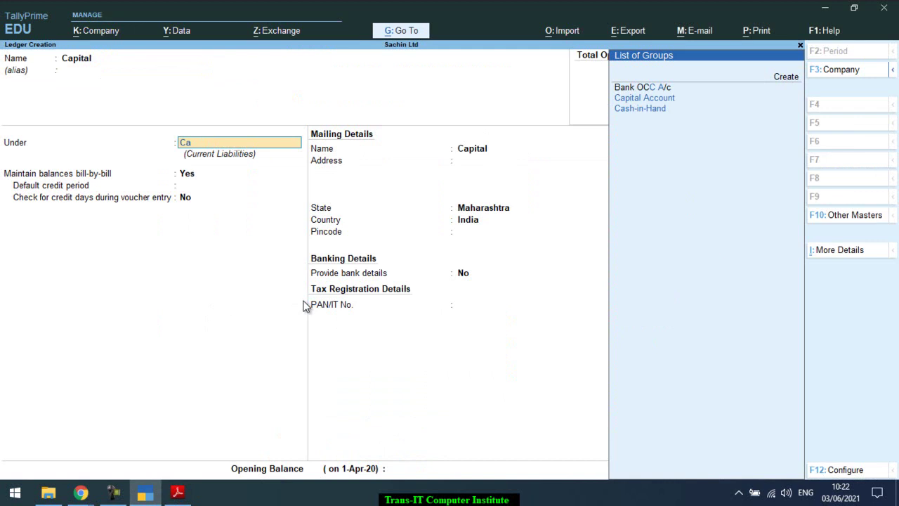
key("Down")
key("Return")
key("Return")
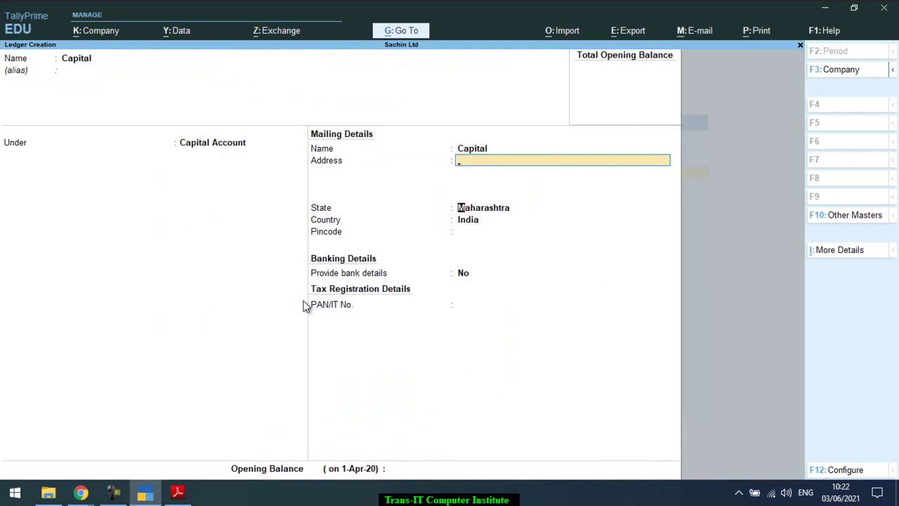
- Save the Capital ledger with no opening balance and leave ledger creation
key("Return")
key("Return")
key("Return")
key("ctrl")
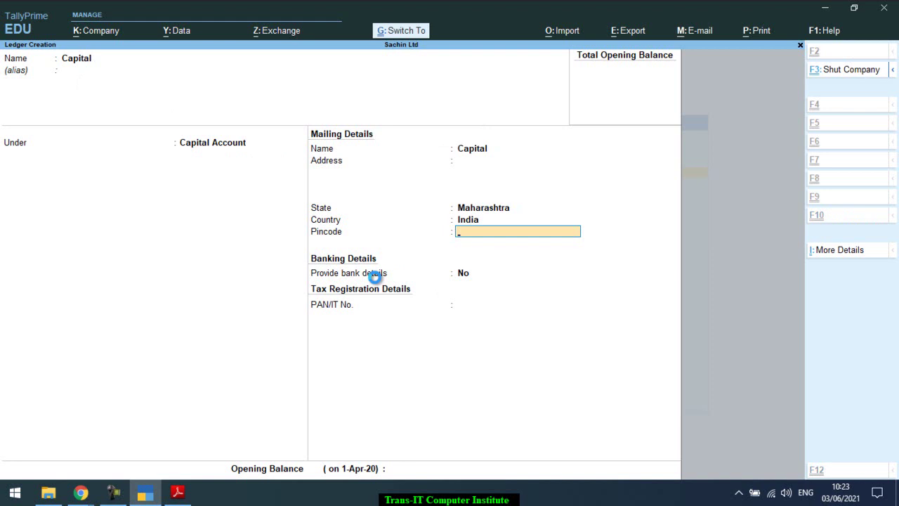
key("ctrl+a")
key("Escape")
key("y")
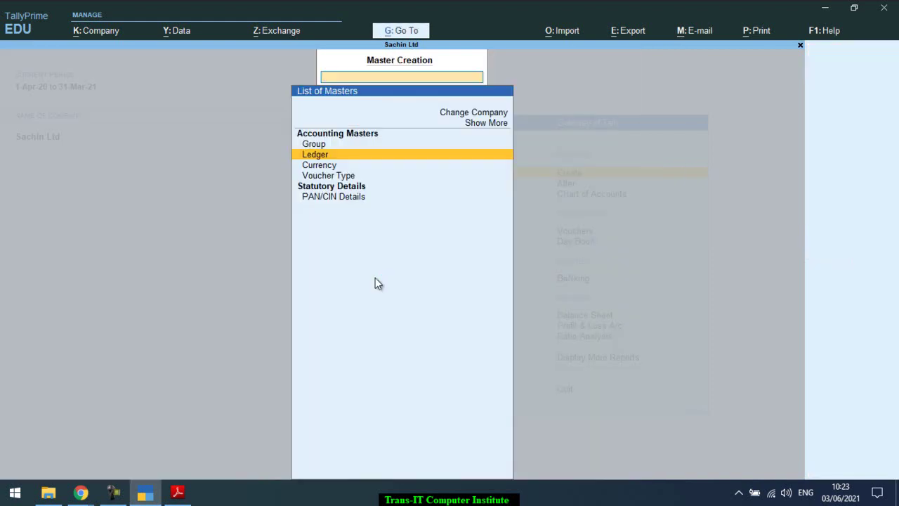
- Open the existing Capital ledger for alteration
key("Escape")
key("Down")
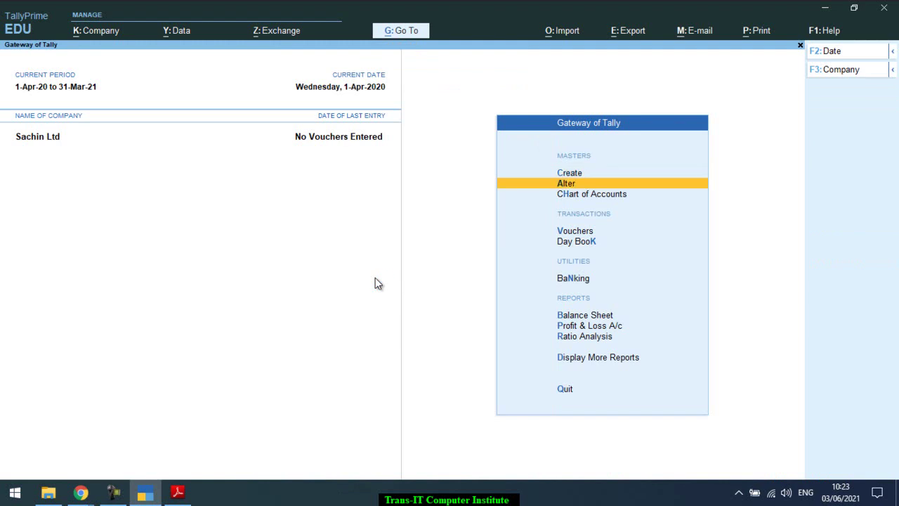
key("Return")
key("Down")
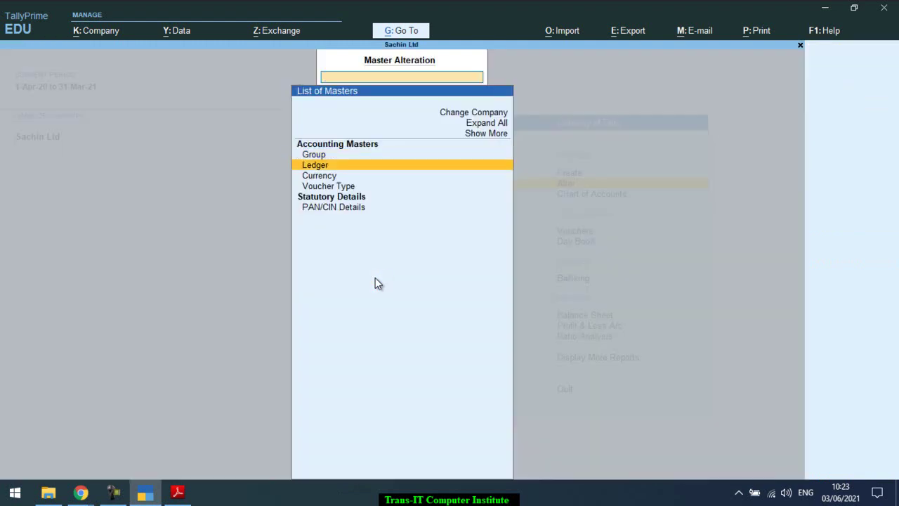
key("Return")
key("Down")
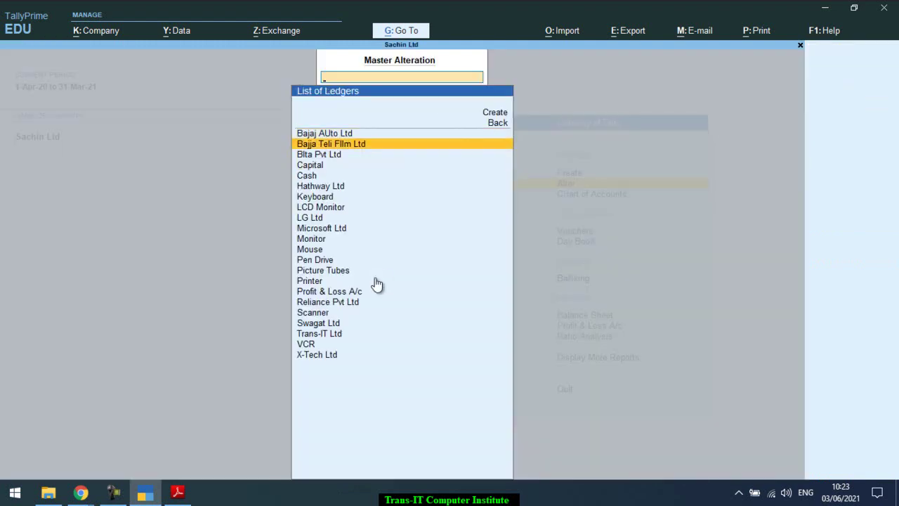
key("Down")
key("Down")
key("Return")
- Check the capital amount in the PDF, set the Capital ledger's opening balance to 10,00,000 Cr and save it
key("Return")
key("Return")
key("Return")
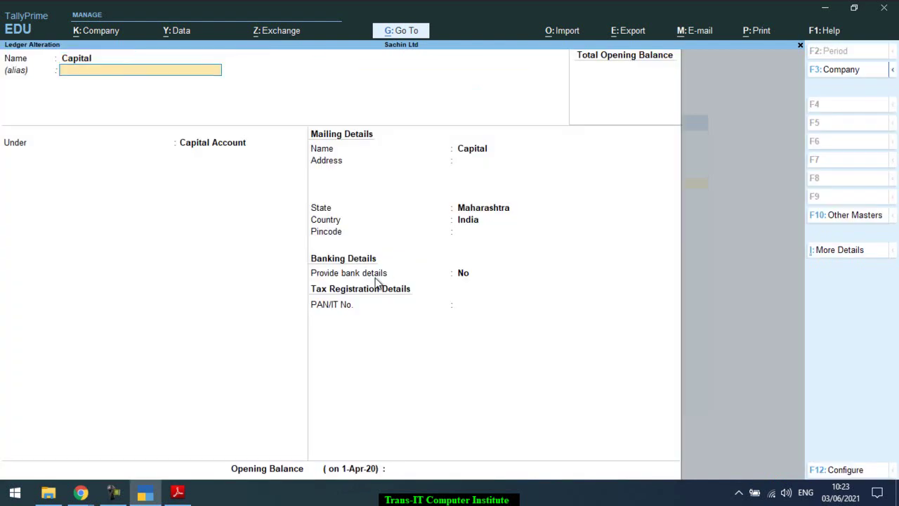
key("Return")
key("Return")
key("Return")
key("Return")
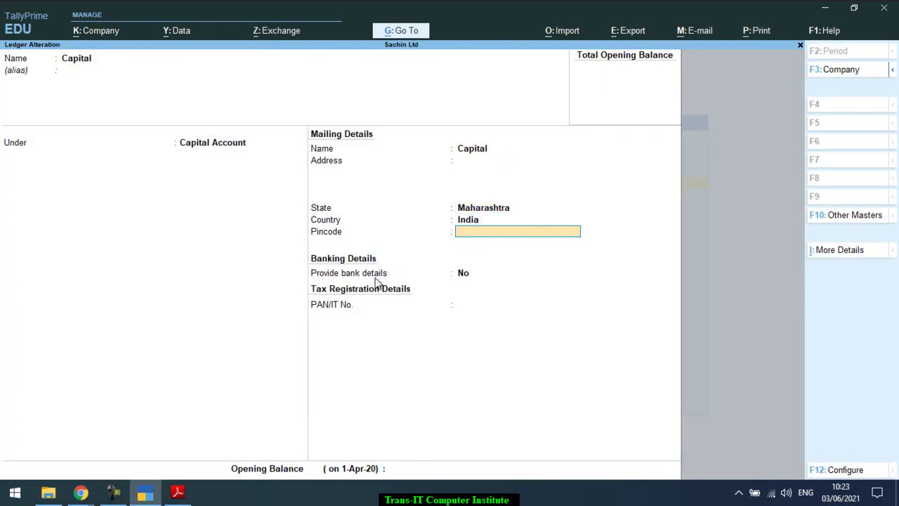
key("Return")
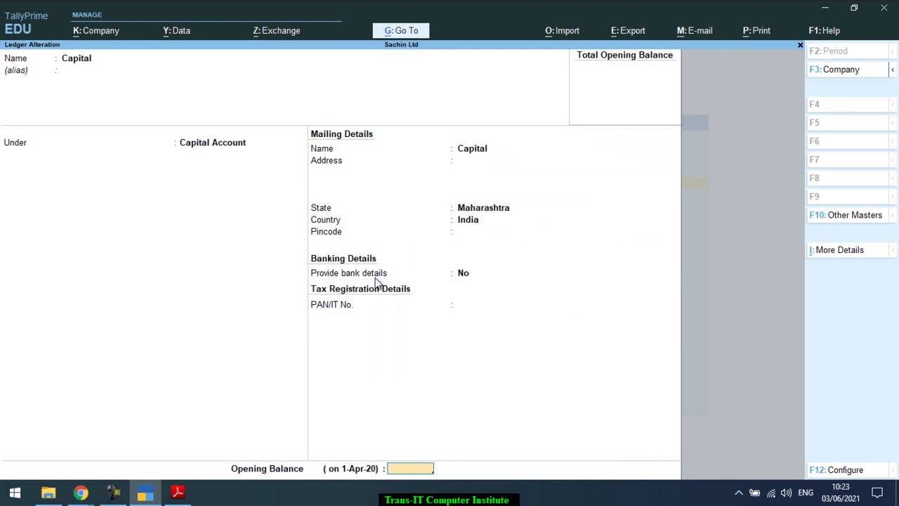
key("alt+Tab")
key("alt+Tab")
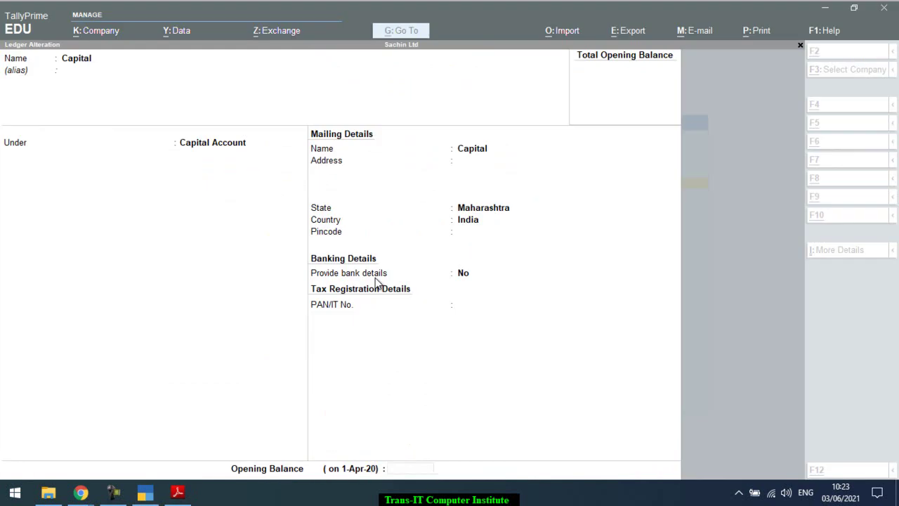
type("10,00")
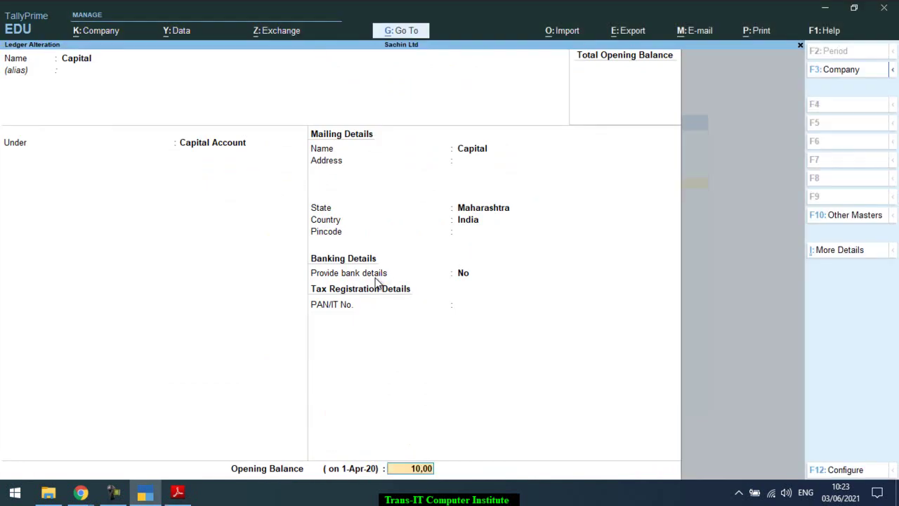
key("BackSpace")
key("BackSpace")
key("BackSpace")
key("BackSpace")
key("BackSpace")
type("10")
type("00")
type("000")
key("Return")
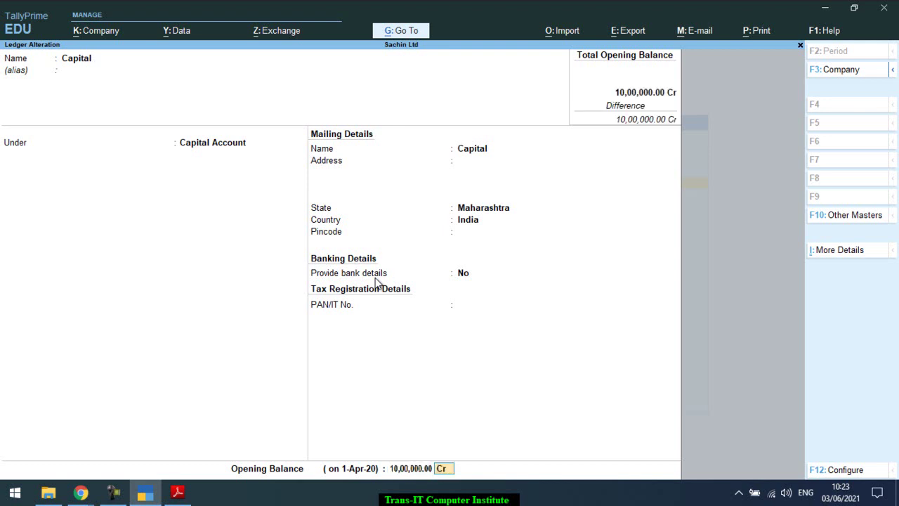
key("ctrl+a")
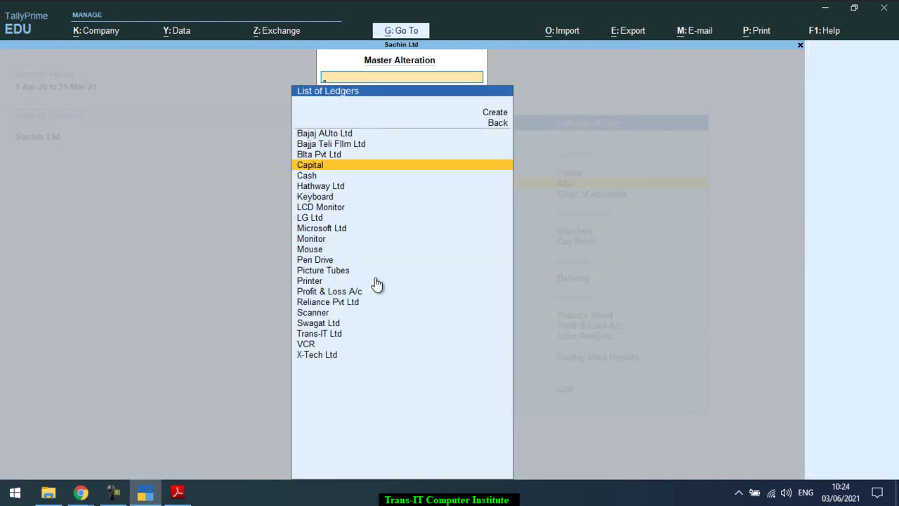
key("alt+Tab")
key("alt+Tab")
key("Escape")
key("Escape")
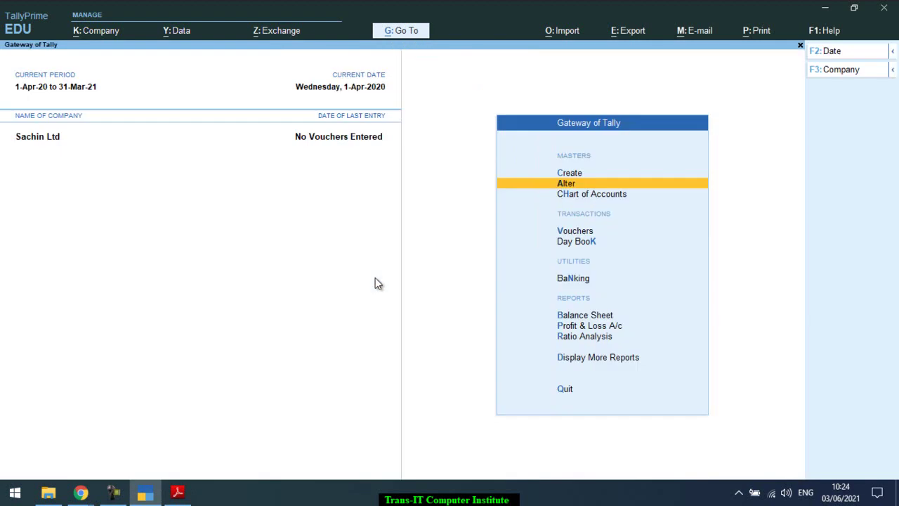
key("Return")
key("Down")
key("Up")
key("Down")
key("Return")
key("Down")
key("Down")
key("Down")
key("Down")
key("Down")
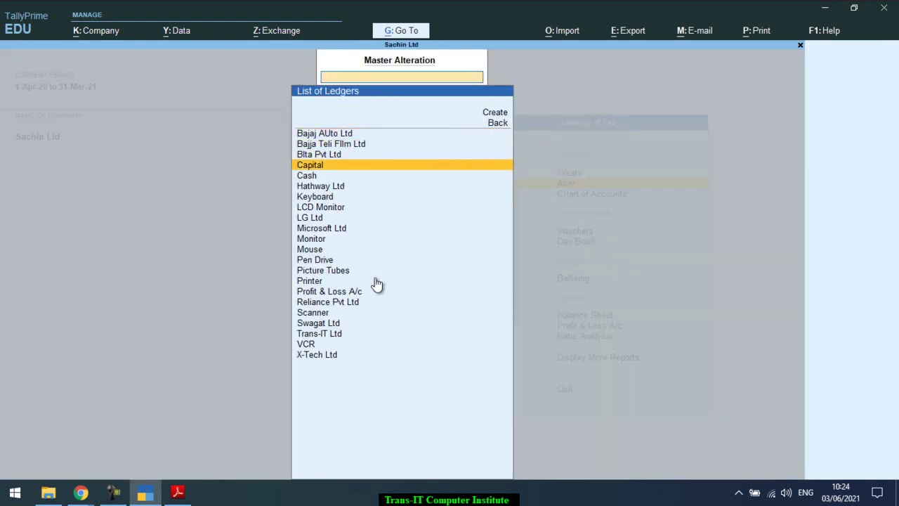
key("Down")
key("Escape")
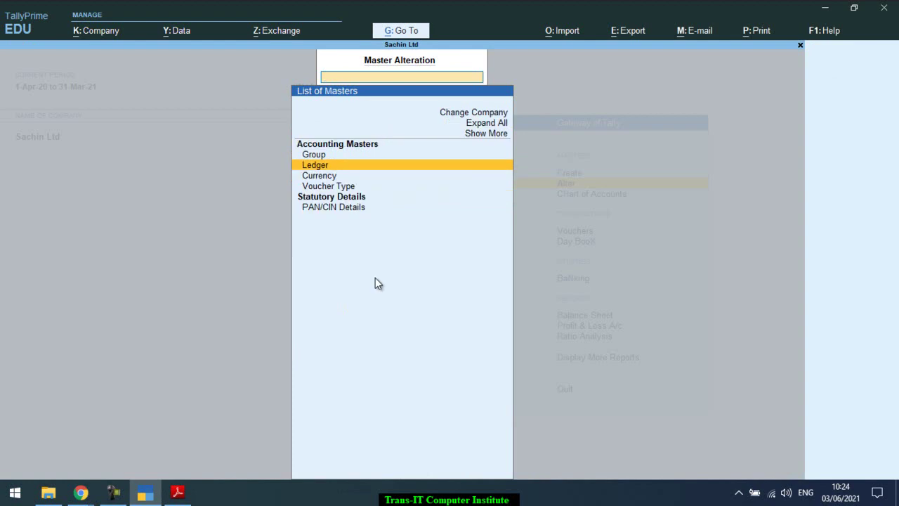
key("Escape")
key("Up")
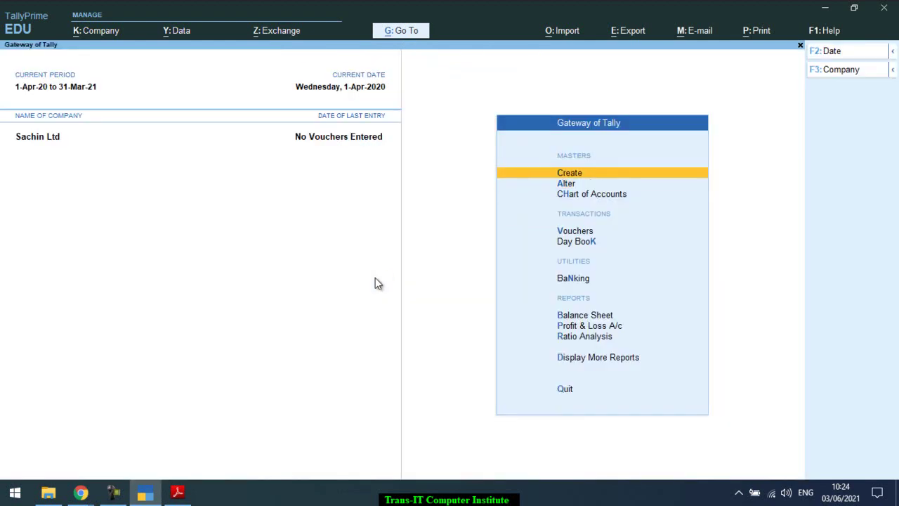
key("Return")
key("Escape")
- Start a new ledger from the list of existing ledgers in master alteration
key("Down")
key("Return")
key("Up")
key("Up")
key("Up")
key("Down")
key("Down")
key("Down")
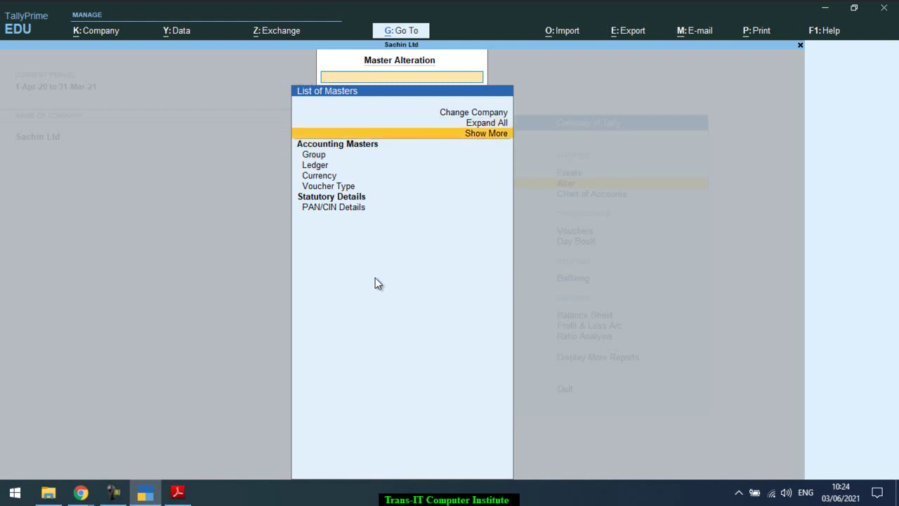
key("Return")
key("Up")
key("Up")
key("Return")
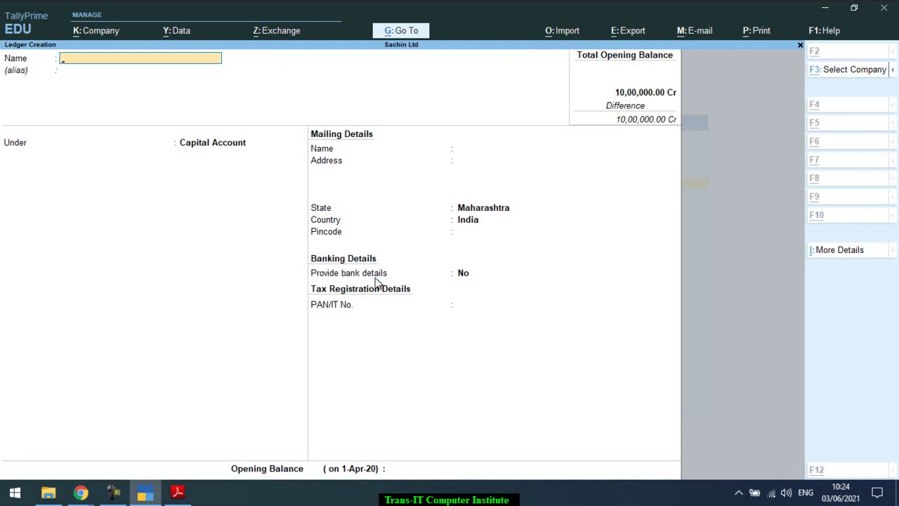
- Check the next ledger in the PDF, name the new ledger Loan and place it under Secured Loans
key("alt+Tab")
key("alt+Tab")
type("Loan")
key("Return")
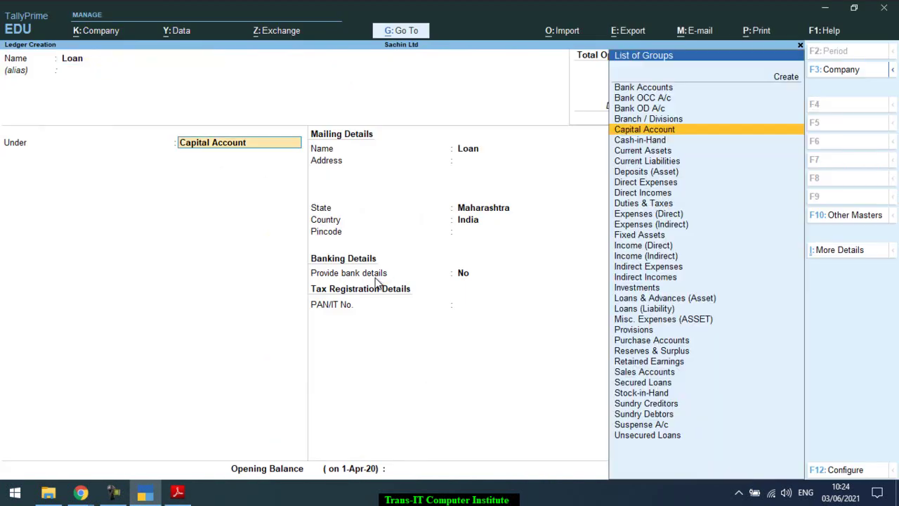
type("Se")
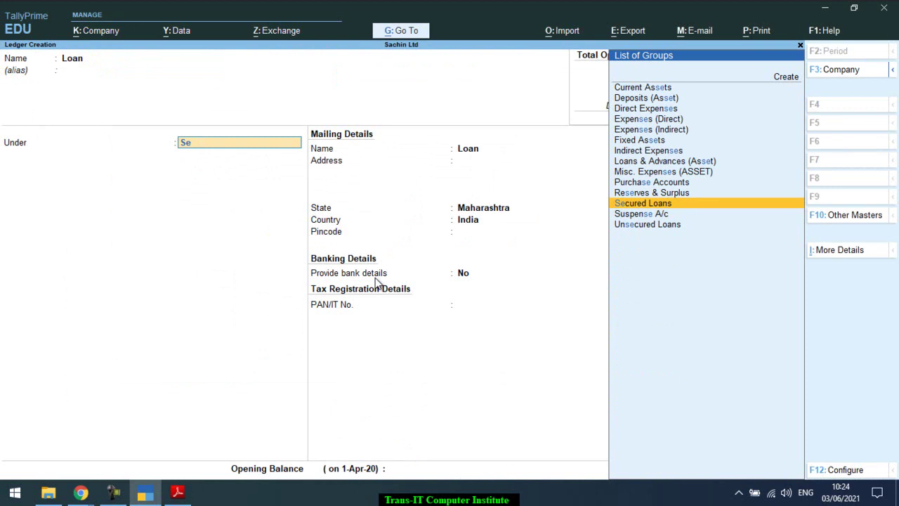
key("Return")
key("Return")
key("Return")
key("Return")
key("Return")
key("Return")
key("Return")
- Check the loan amount in the PDF, set the Loan ledger's opening balance to 2,50,000 Cr and save it
key("alt+Tab")
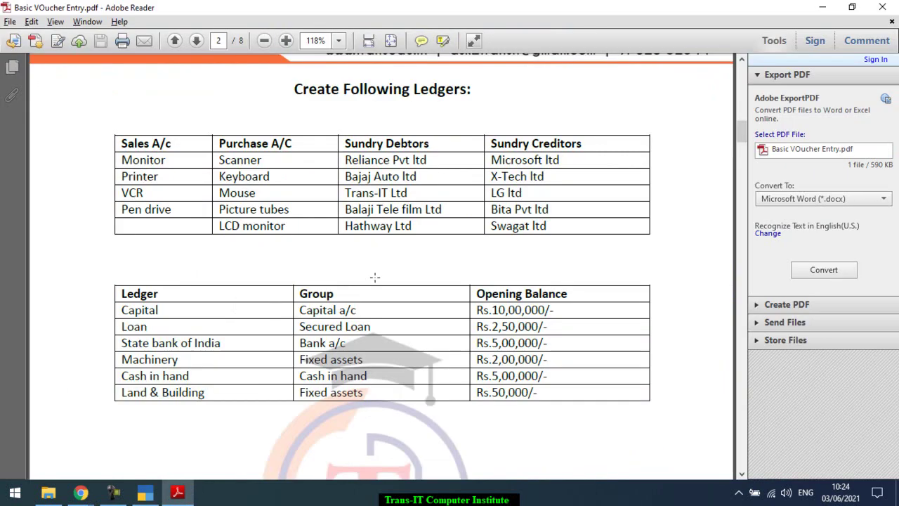
key("alt+Tab")
type("2,50,000")
key("Return")
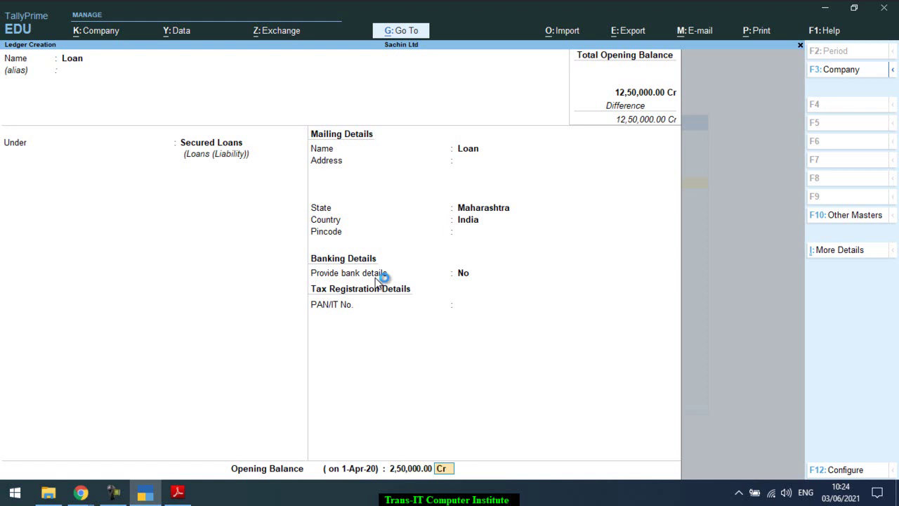
key("Return")
key("Return")
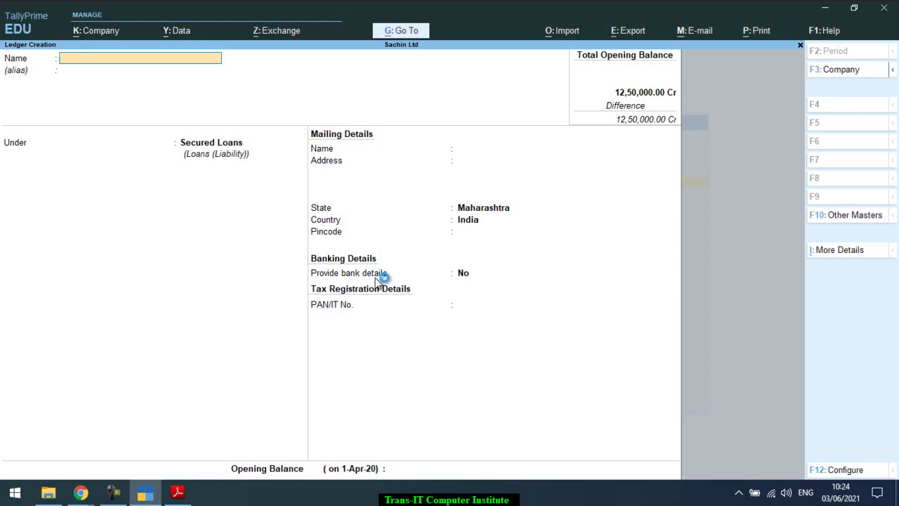
- Check the bank entry in the PDF, name the new ledger State Bank Of INdia and place it under Bank Accounts
key("alt+Tab")
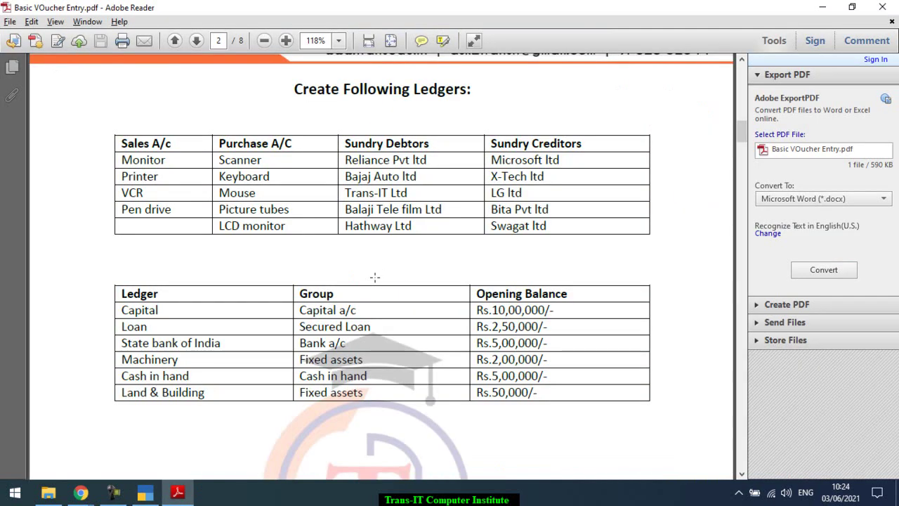
key("alt+Tab")
type("State Bank Of INdia")
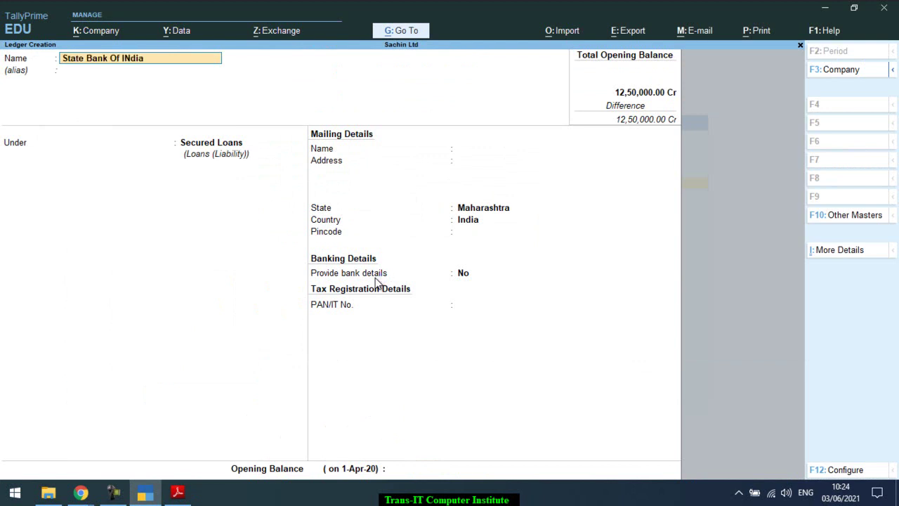
key("Return")
key("Return")
key("alt+Tab")
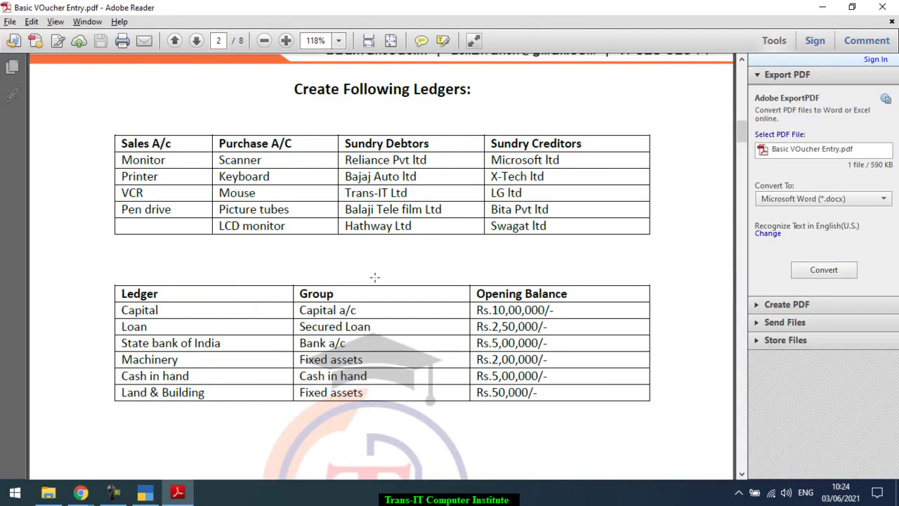
key("alt+Tab")
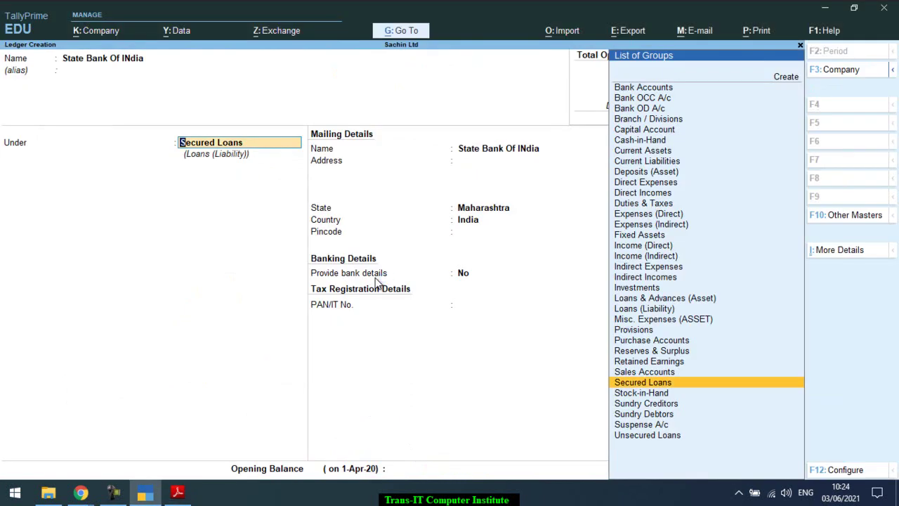
type("Ba")
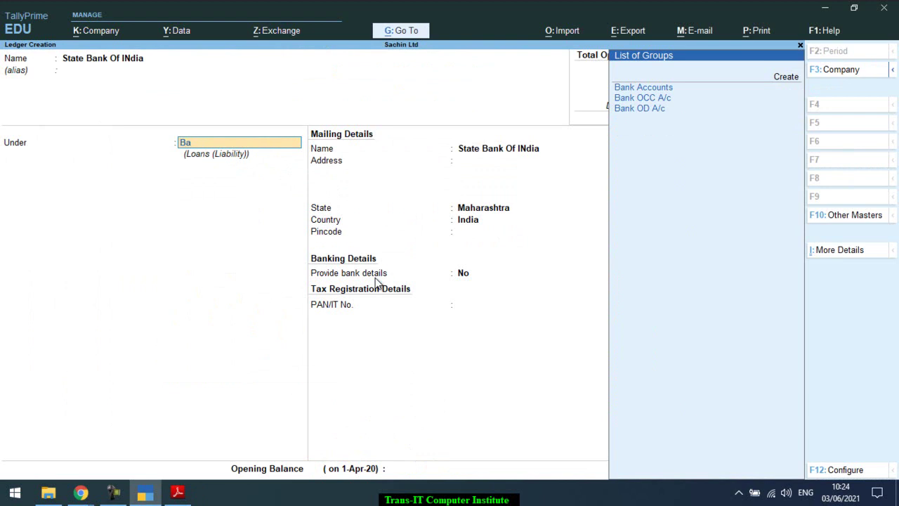
key("Return")
- Confirm the Bank Accounts group and keep the default bank account, cheque and mailing details for the State Bank Of INdia ledger
key("Return")
key("Return")
key("Return")
key("Return")
key("Return")
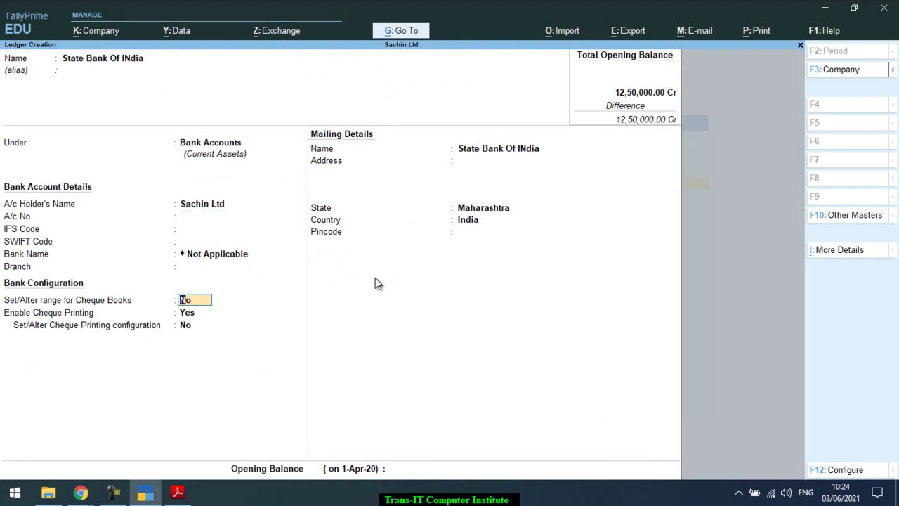
key("Return")
key("Return")
key("Return")
key("Return")
key("Return")
key("Return")
key("Return")
key("Return")
- Check the bank amount in the PDF, set the State Bank Of INdia opening balance to 5,00,000 Dr and save it
key("alt+Tab")
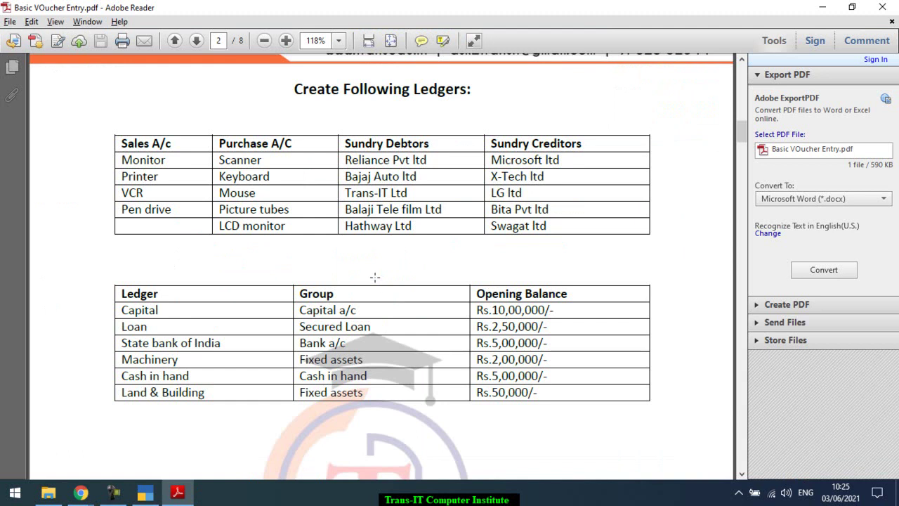
key("alt+Tab")
type("5,00,000")
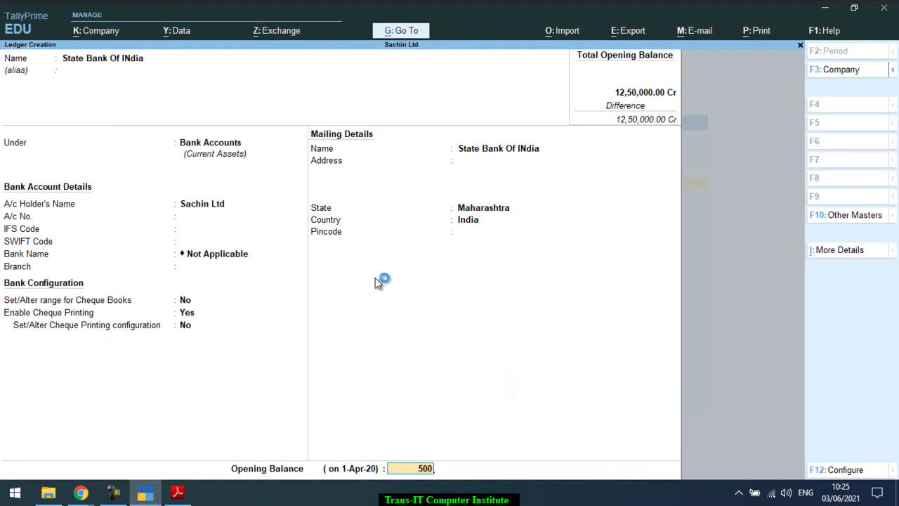
key("Return")
key("Return")
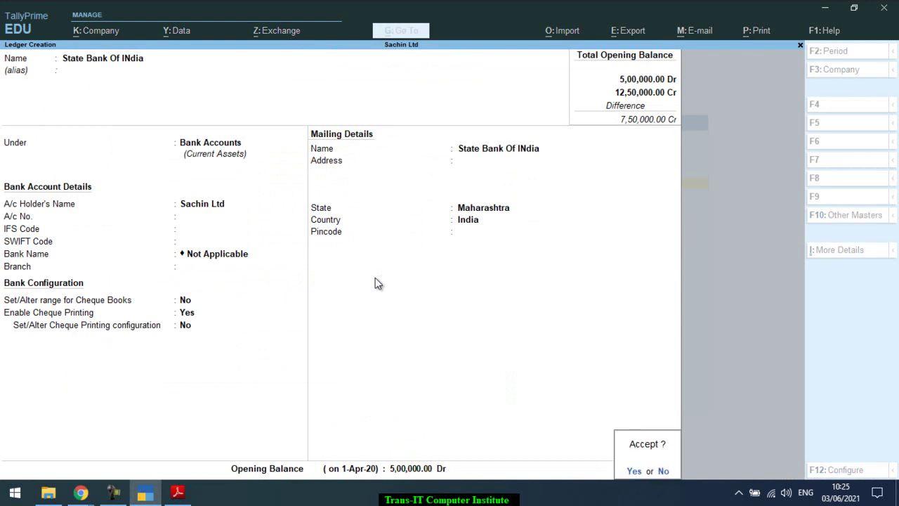
- Check the next ledger in the PDF, name the new ledger MAchinery and place it under Fixed Assets
key("alt+Tab")
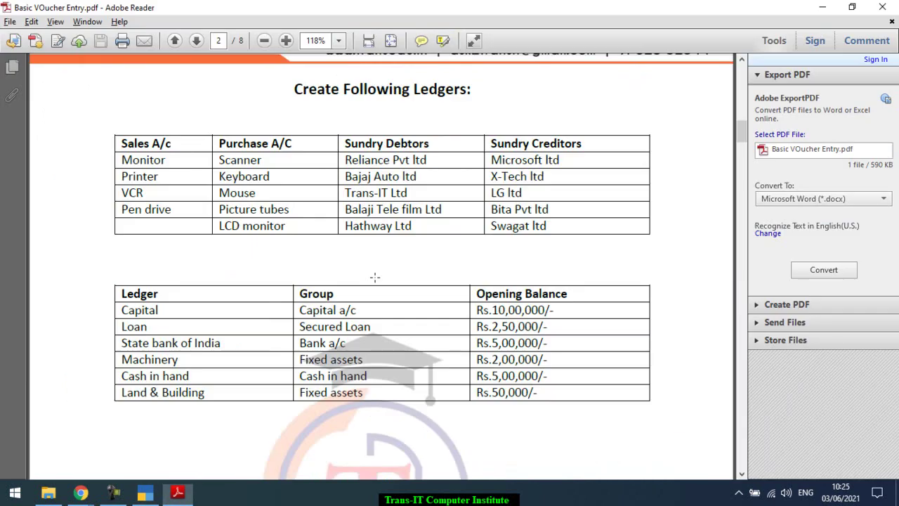
key("alt+Tab")
type("MAchinery")
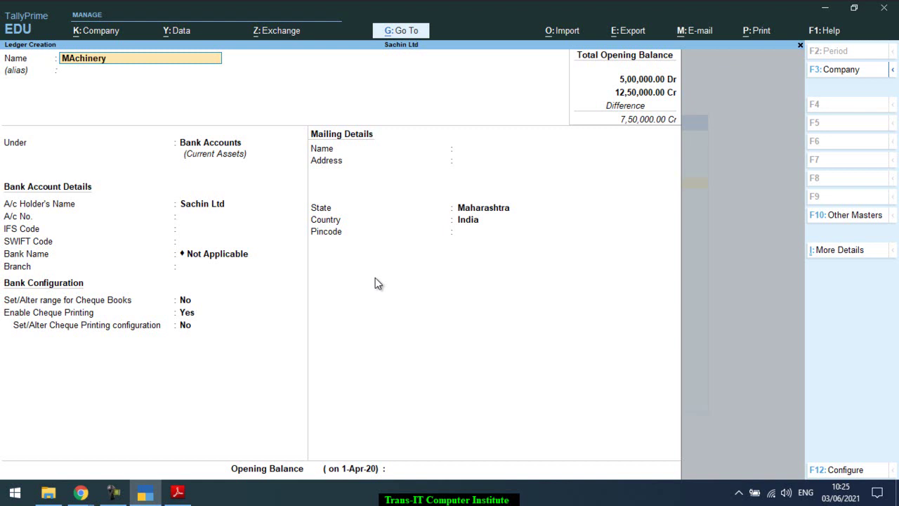
key("Return")
key("Return")
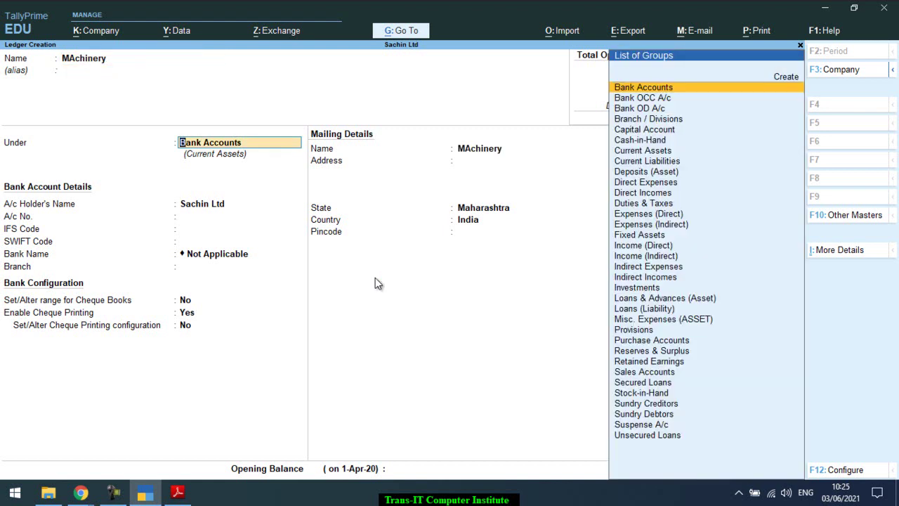
type("Fi")
key("Return")
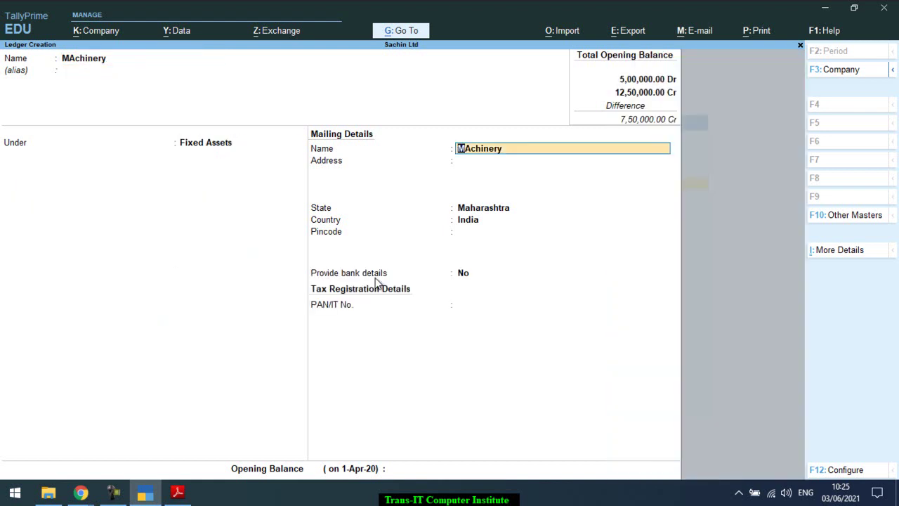
- Check the machinery amount in the PDF, set the MAchinery ledger's opening balance to 2,00,000 Dr and save it
key("Return")
key("Return")
key("Return")
key("Return")
key("Return")
key("alt+Tab")
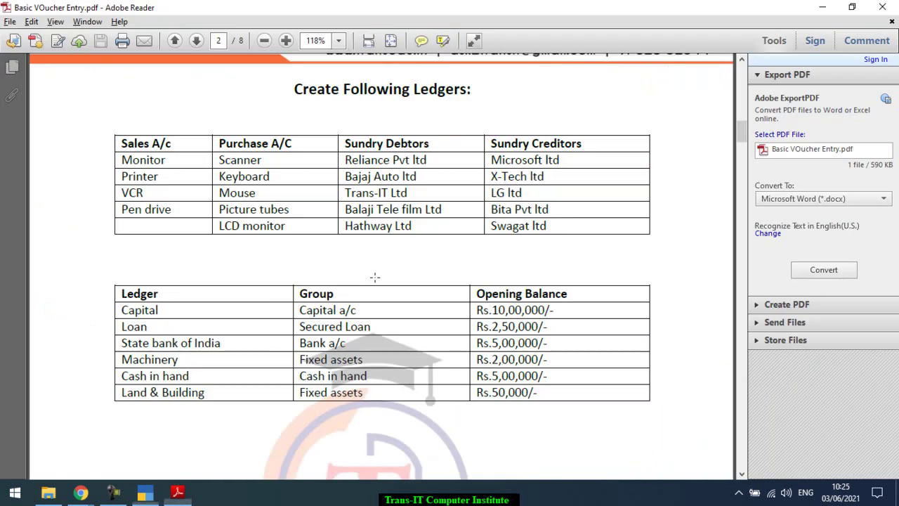
key("alt+Tab")
type("2,00,000")
key("Return")
key("Return")
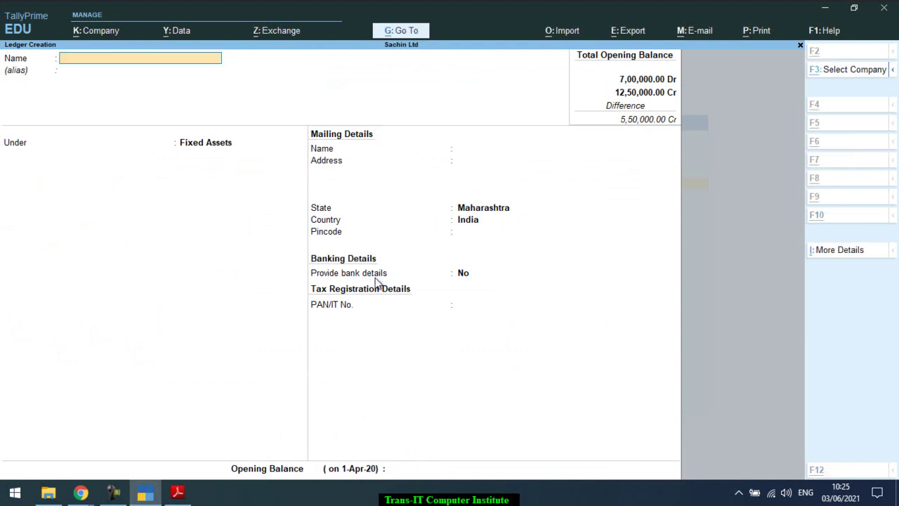
key("Return")
- Check the cash entry in the PDF, name the new ledger CAsh In Hand and place it under Cash-in-Hand
key("alt+Tab")
key("alt+Tab")
type("C")
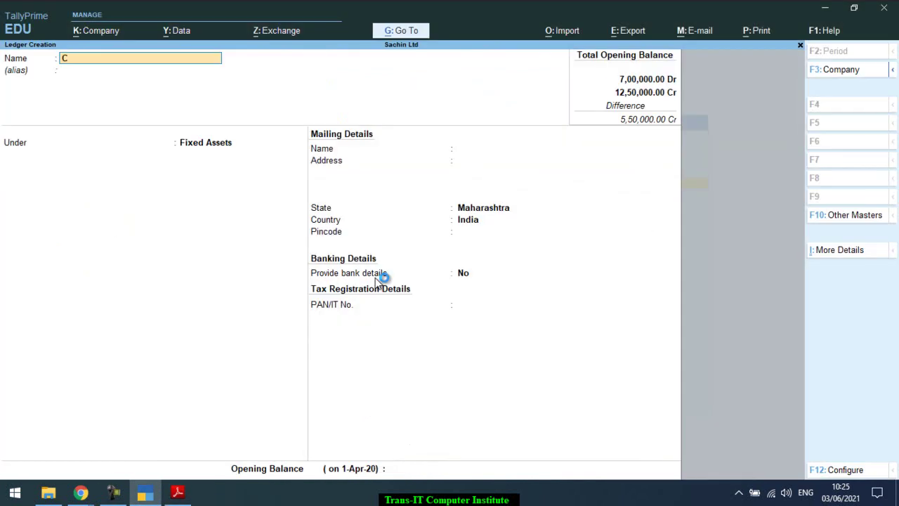
type("Ash In Hand")
key("Return")
key("Return")
type("Ca")
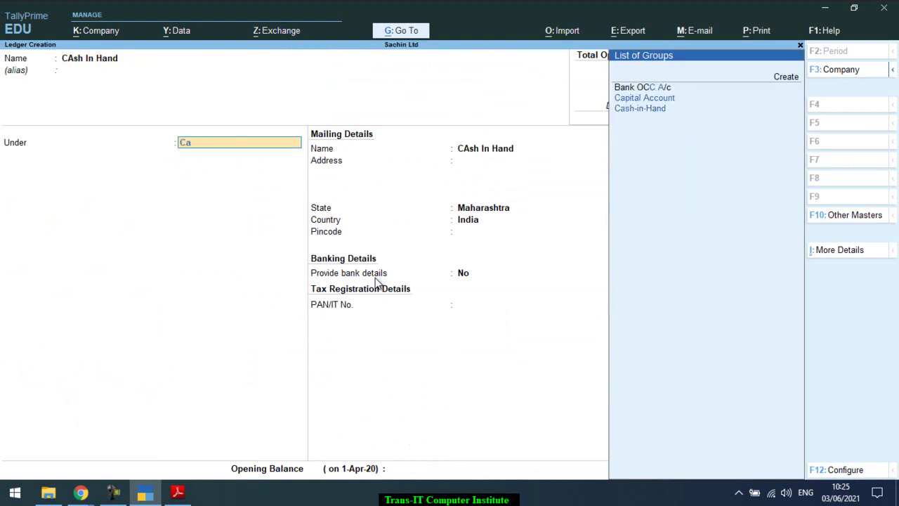
key("Down")
key("Down")
key("Return")
- Decline bank details for CAsh In Hand, set its opening balance from the PDF to 5,00,000 Dr and save the ledger
key("Return")
key("Return")
key("n")
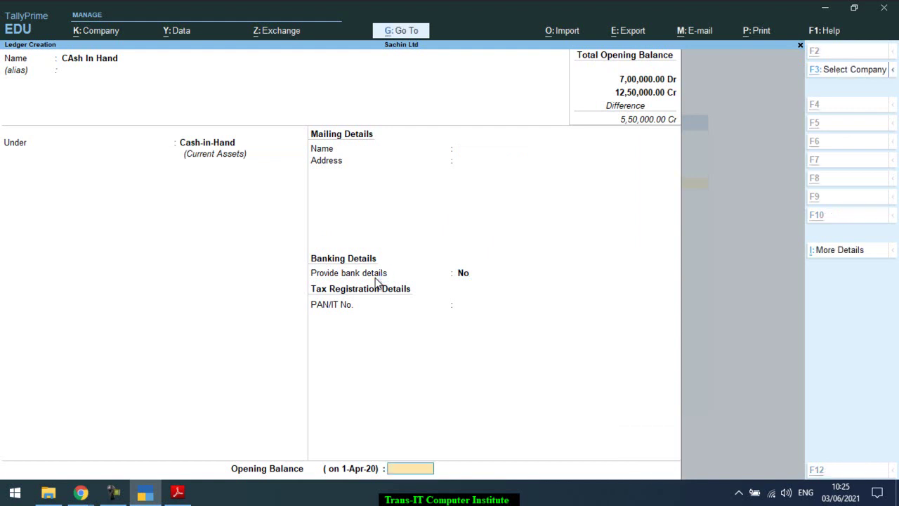
key("alt+Tab")
key("alt+Tab")
type("500000")
key("Return")
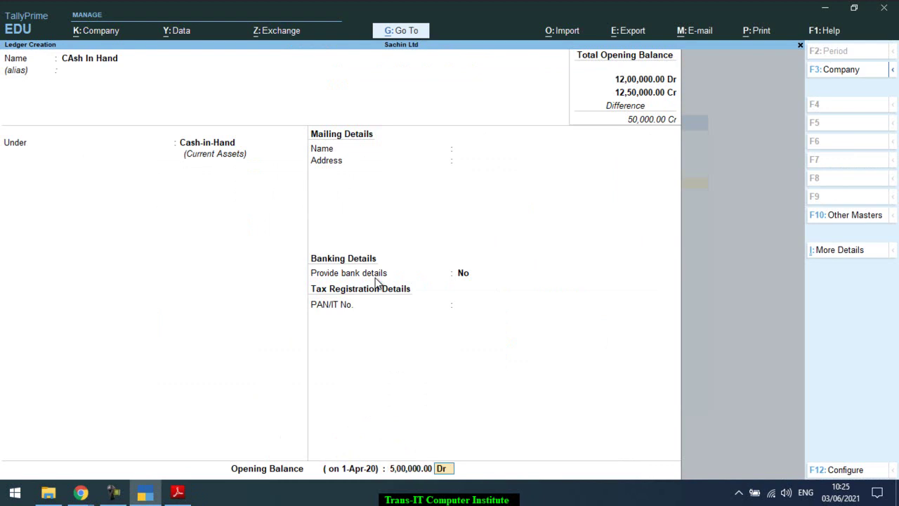
key("Return")
key("y")
- Check the last ledger in the PDF, name the new ledger Land & Building and place it under Fixed Assets
key("alt+Tab")
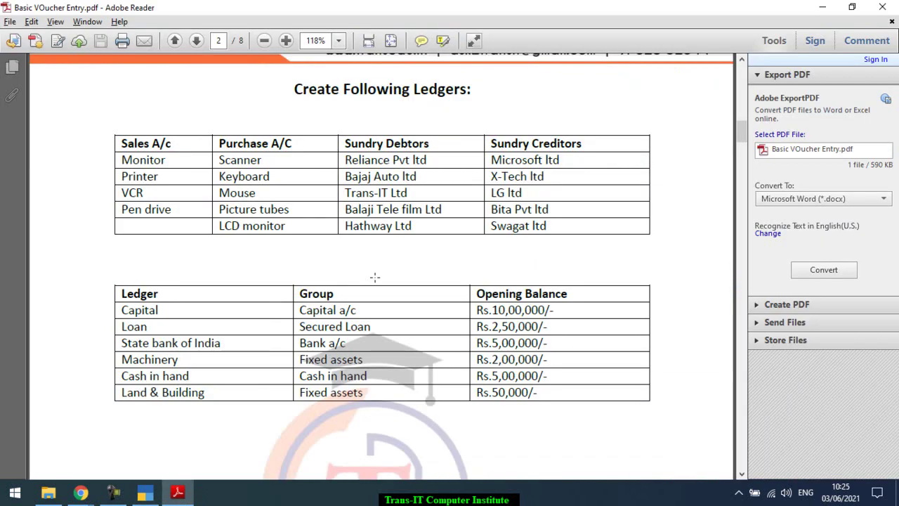
key("alt+Tab")
type("Land & Bui")
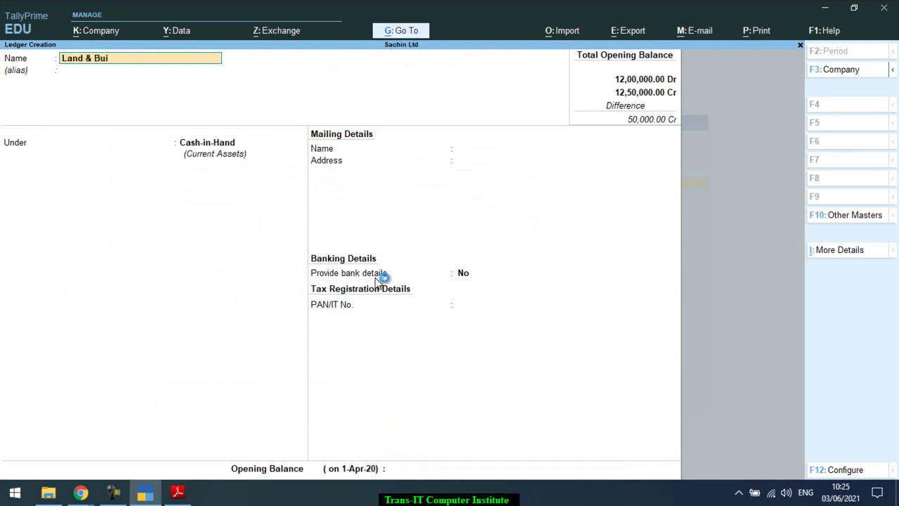
type("lding")
key("Return")
type("Fi")
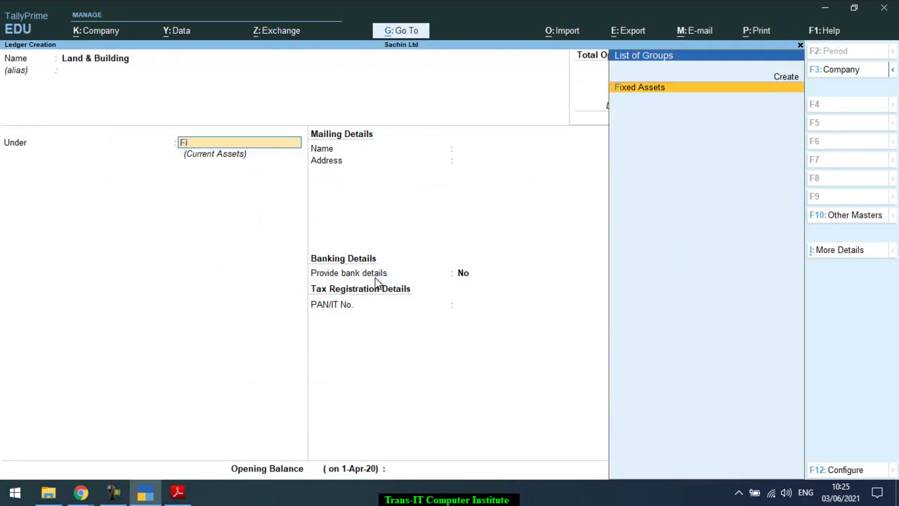
key("Return")
- Check the property amount in the PDF, set the Land & Building ledger's opening balance to 50,000 Dr and save it
key("Return")
key("Return")
key("Return")
key("Return")
key("Return")
key("Return")
key("alt+Tab")
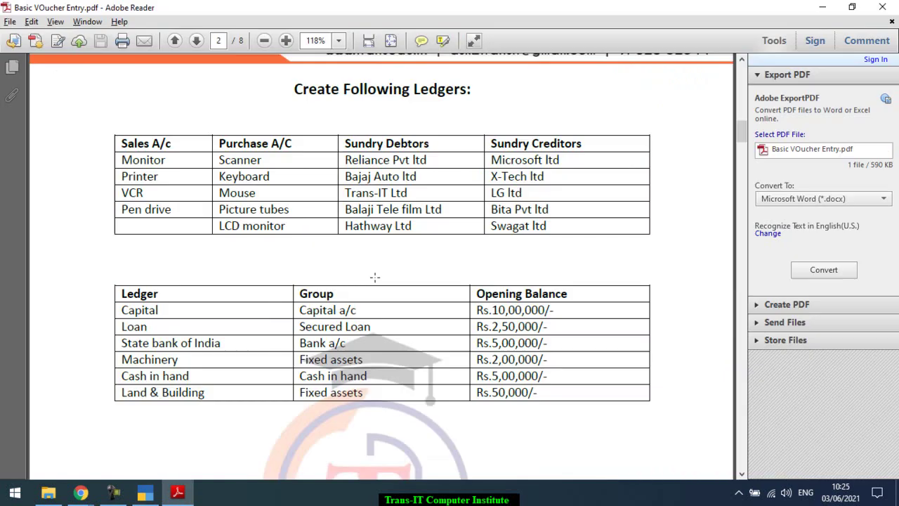
key("alt+Tab")
type("50,000")
key("Return")
key("Return")
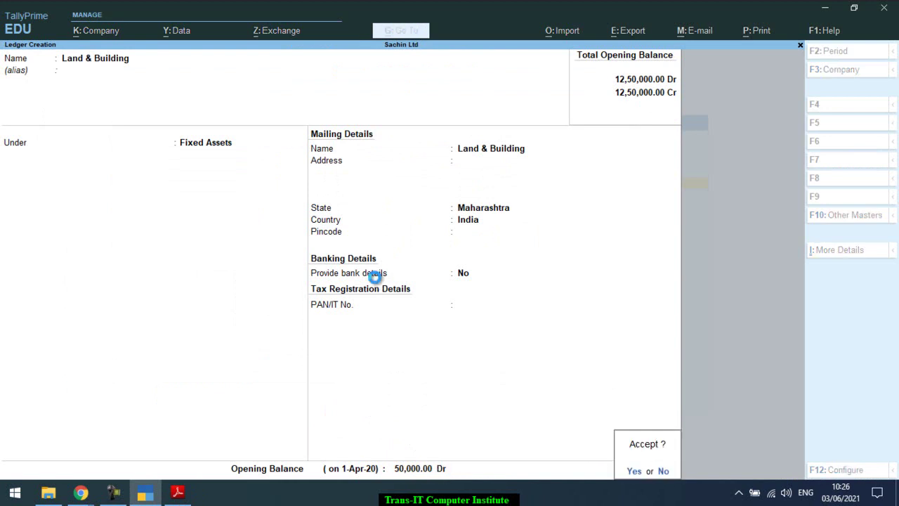
key("Return")
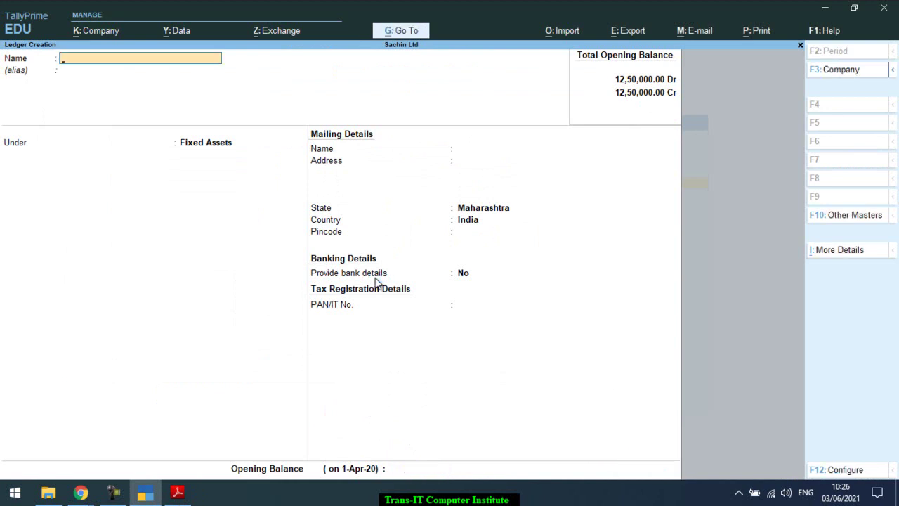
- Leave ledger creation and open the list of existing ledgers for master alteration
key("Escape")
key("Escape")
key("Escape")
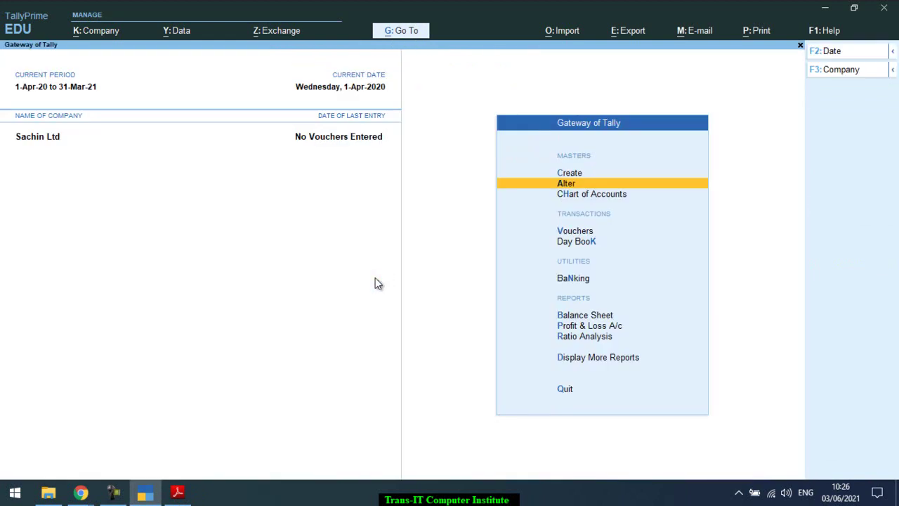
key("Return")
key("Down")
key("Return")
- Open the Capital ledger, request its deletion, decline the deletion and return to the ledger list
key("Down")
key("Down")
key("Down")
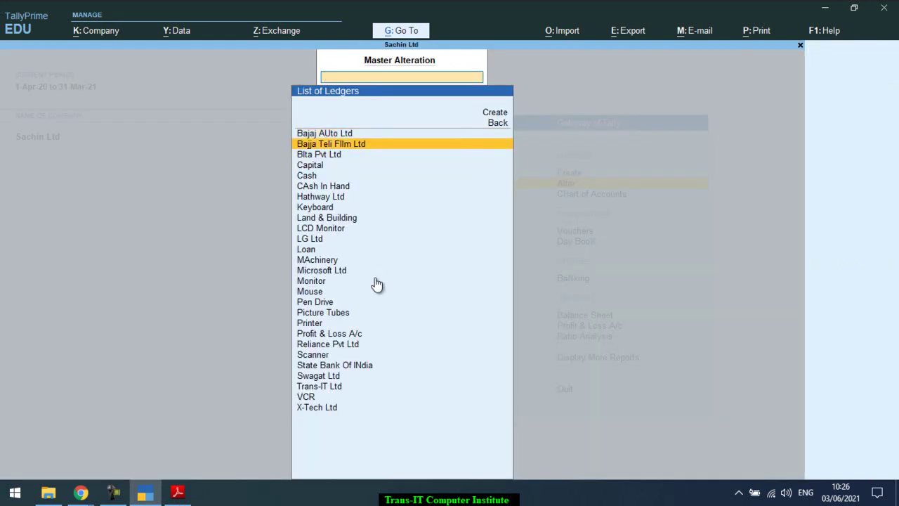
key("Return")
key("ctrl")
key("alt")
key("alt+d")
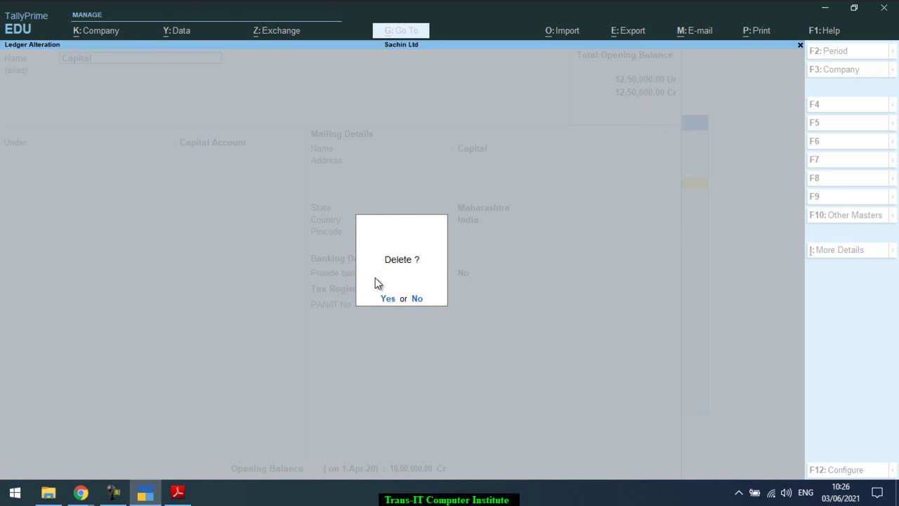
key("n")
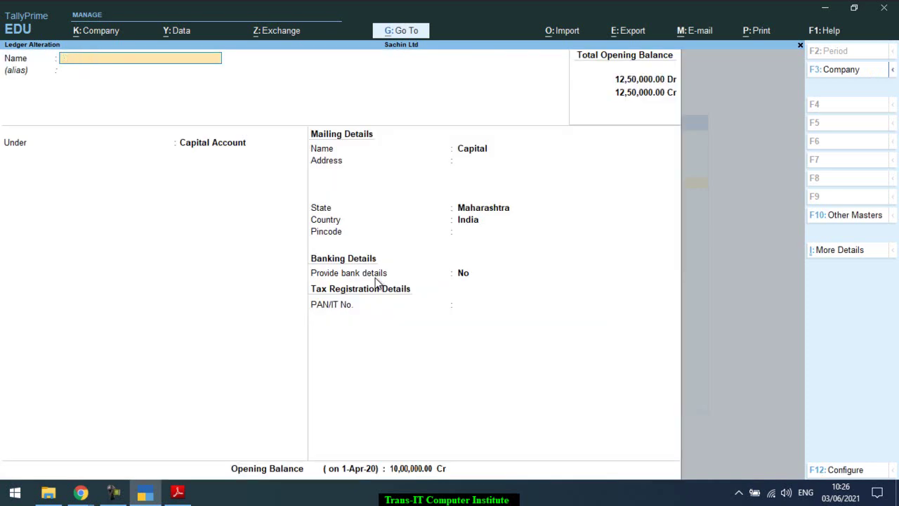
key("Escape")
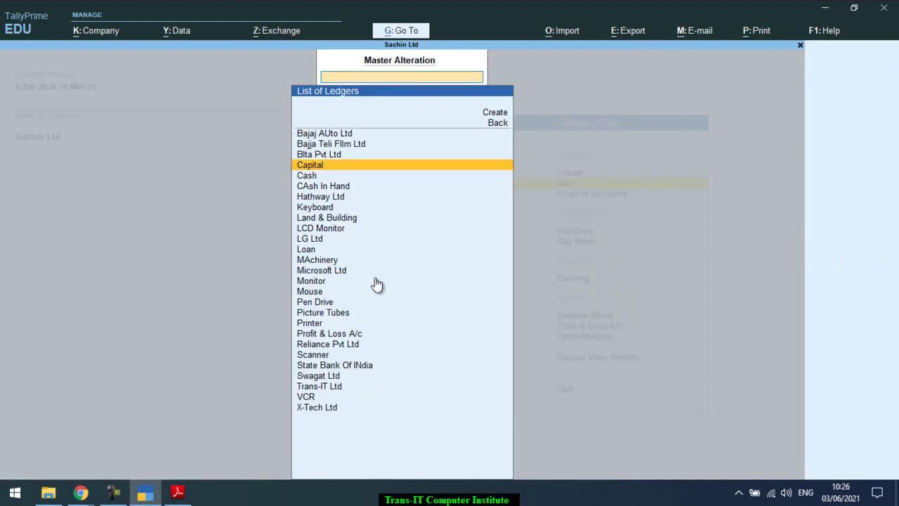
- Add the alias SBI to the State Bank Of INdia ledger, save it and return to the Gateway of Tally
type("S")
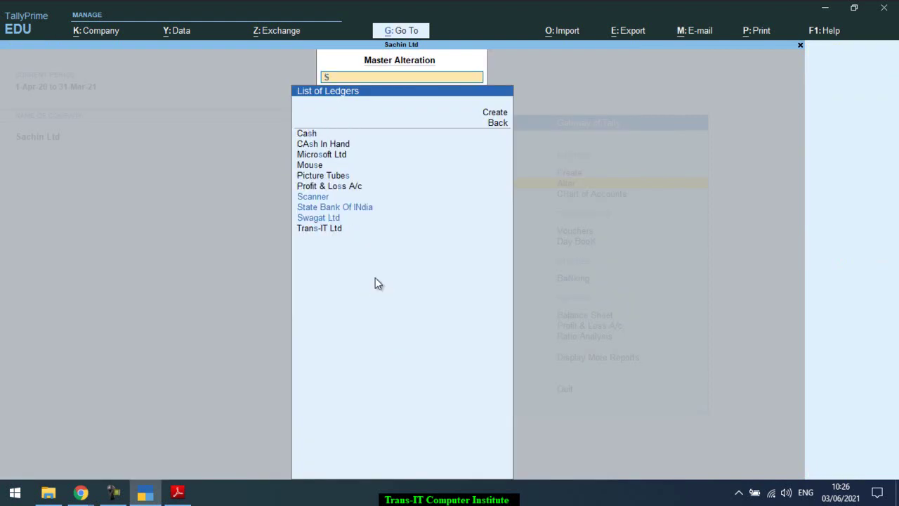
key("Down")
key("Down")
key("Up")
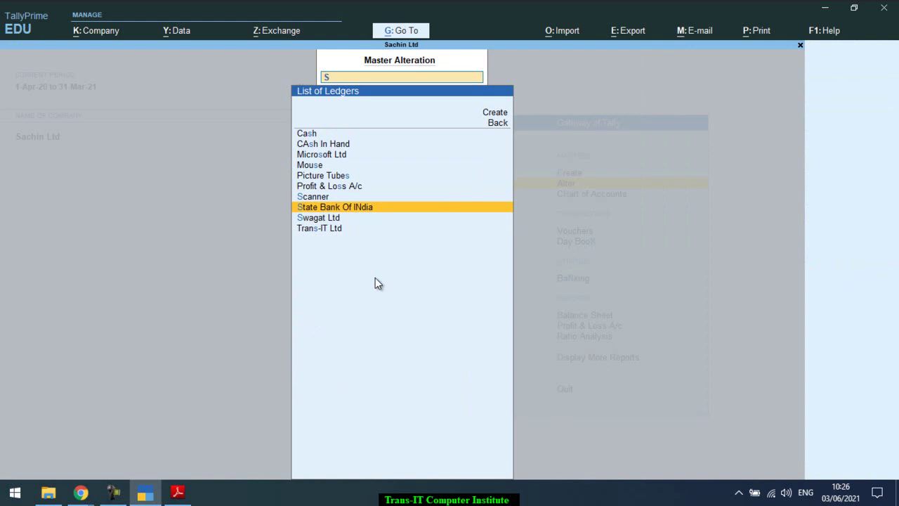
key("Return")
key("Return")
type("SBI")
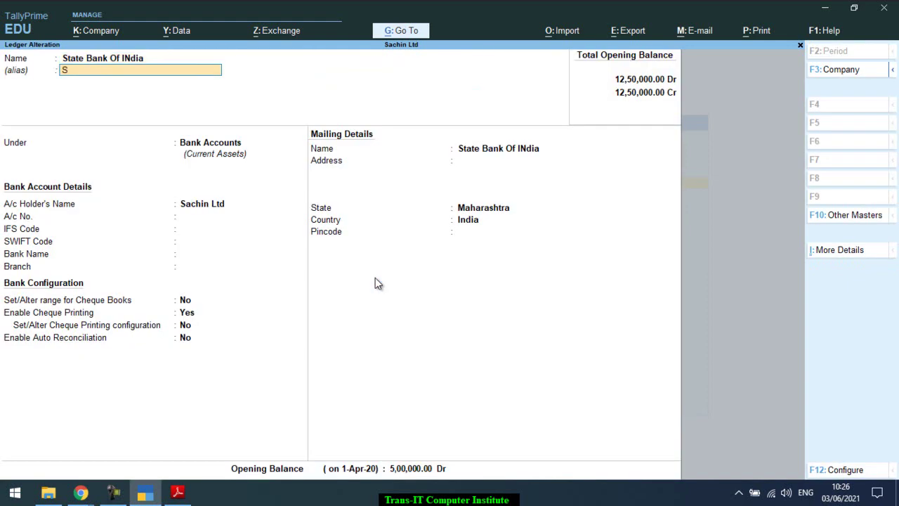
key("ctrl")
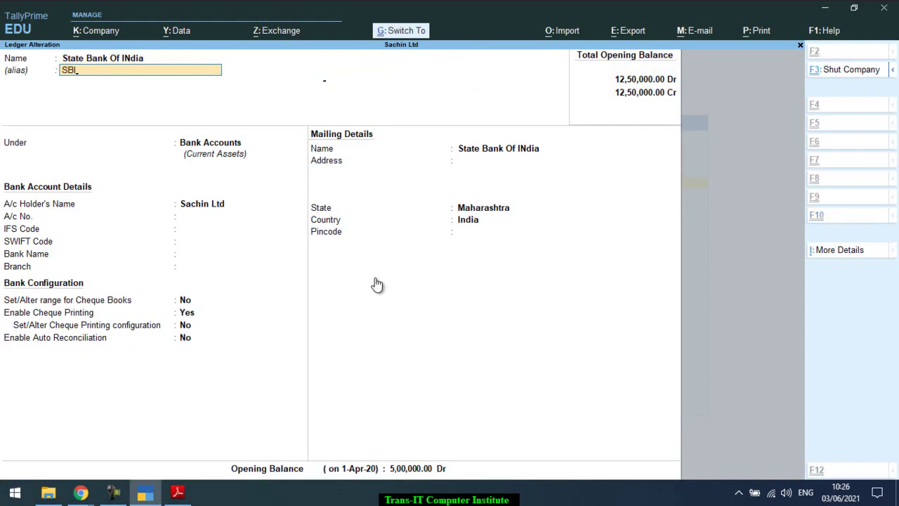
key("ctrl+a")
key("Escape")
key("Escape")
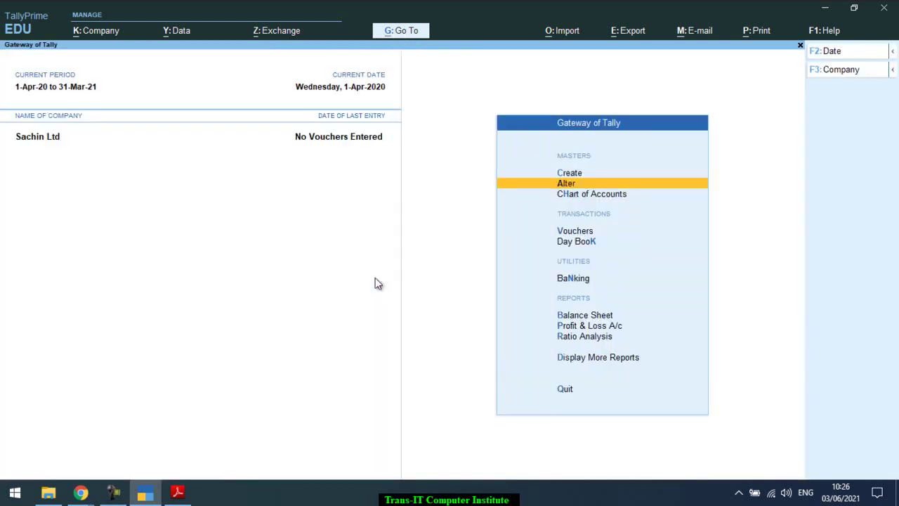
- Reopen the ledger alteration list, filter it by S and examine the SBI and State Bank Of INdia entries
key("Return")
key("Return")
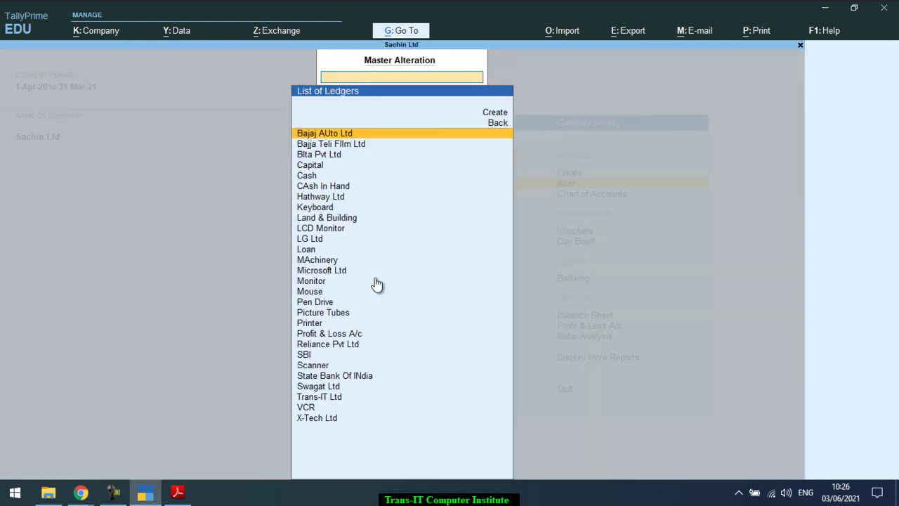
type("S")
key("Down")
key("Down")
key("Up")
key("Up")
key("Up")
key("Down")
key("Down")
key("Down")
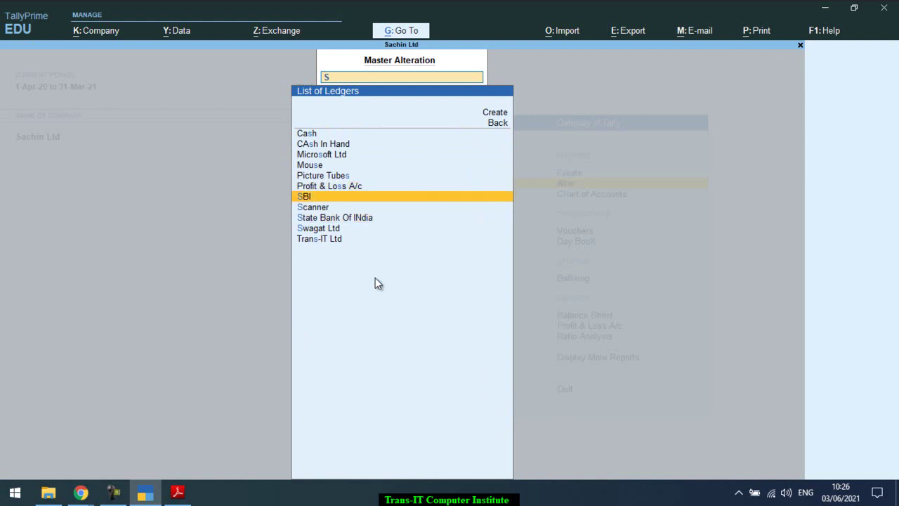
key("Up")
key("Up")
key("Down")
key("Down")
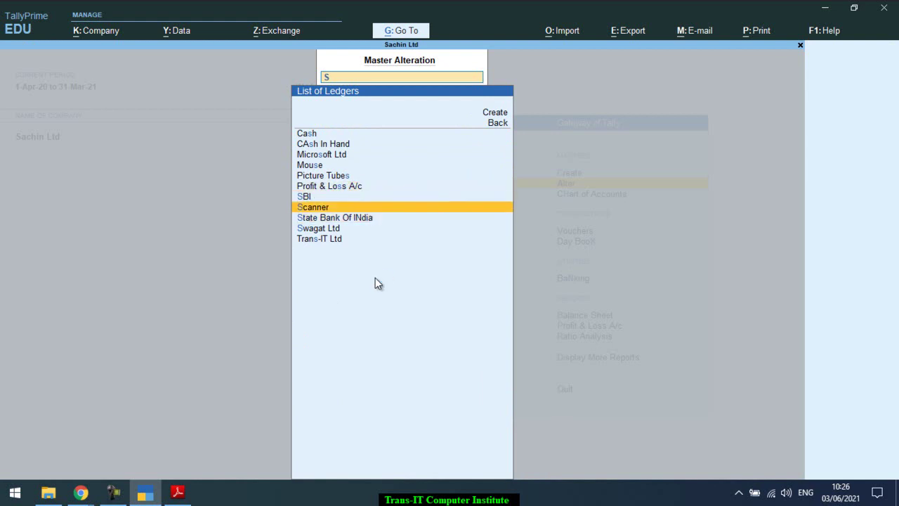
key("Up")
key("Up")
key("Down")
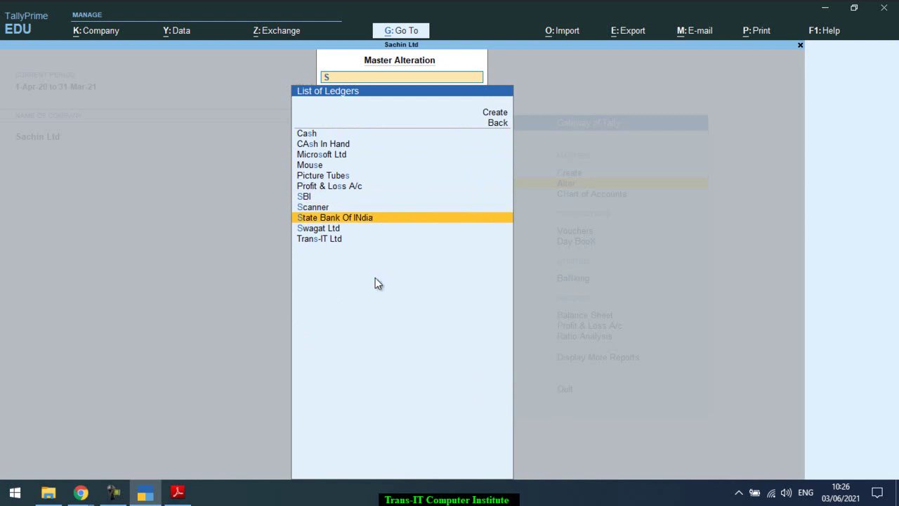
key("Up")
key("Up")
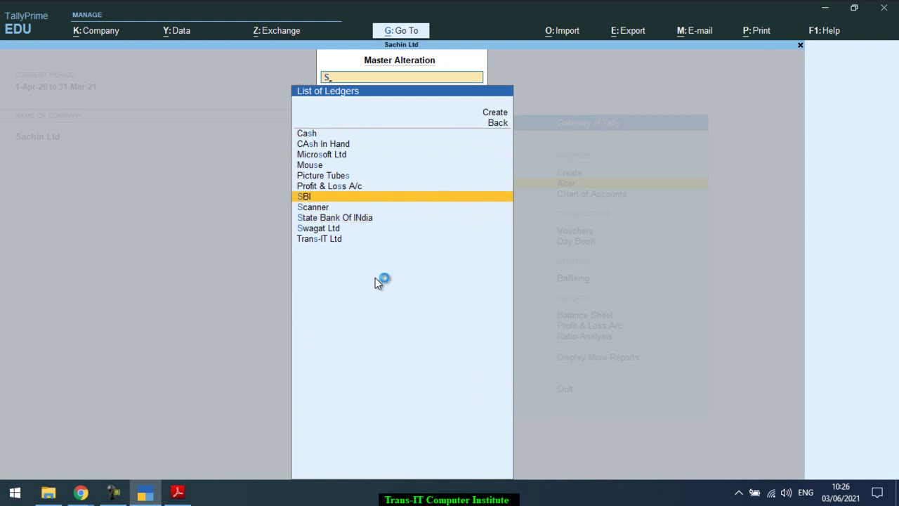
- Check the State Bank Of INdia entry in the filtered ledger list, clear the filter and return to the Gateway of Tally
key("Down")
key("Down")
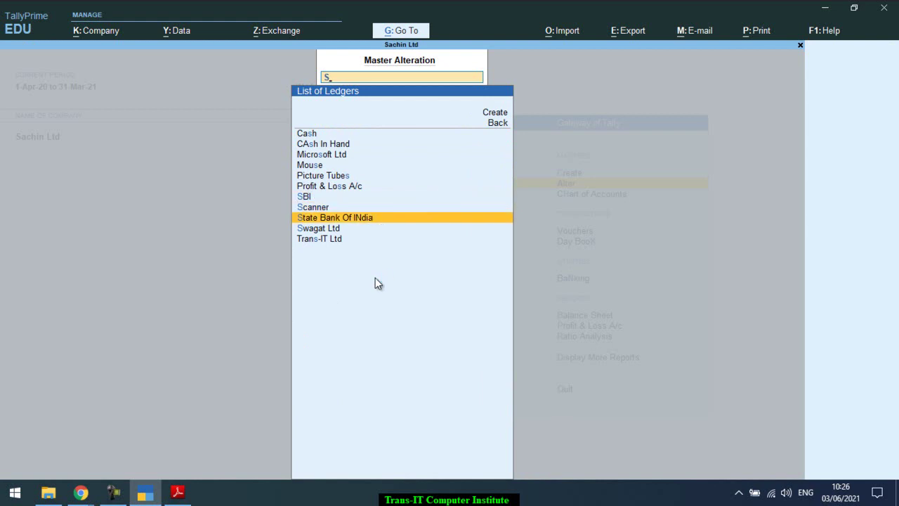
key("BackSpace")
key("Escape")
key("Escape")
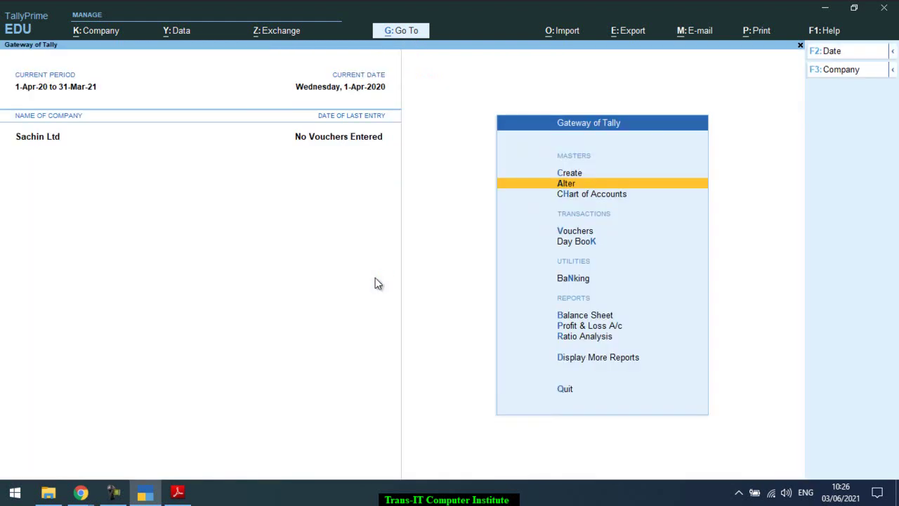
key("Escape")
key("Escape")
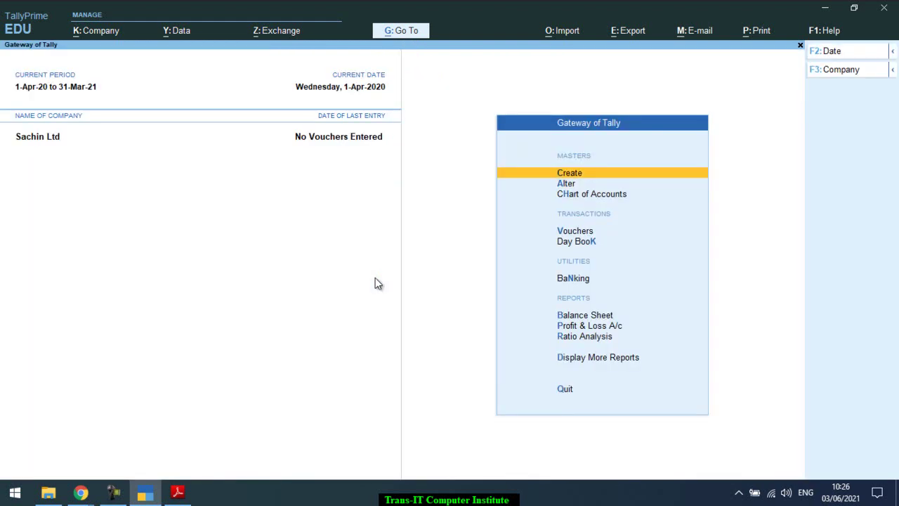
- Open the Bajaj AUto Ltd ledger for alteration
key("Down")
key("Return")
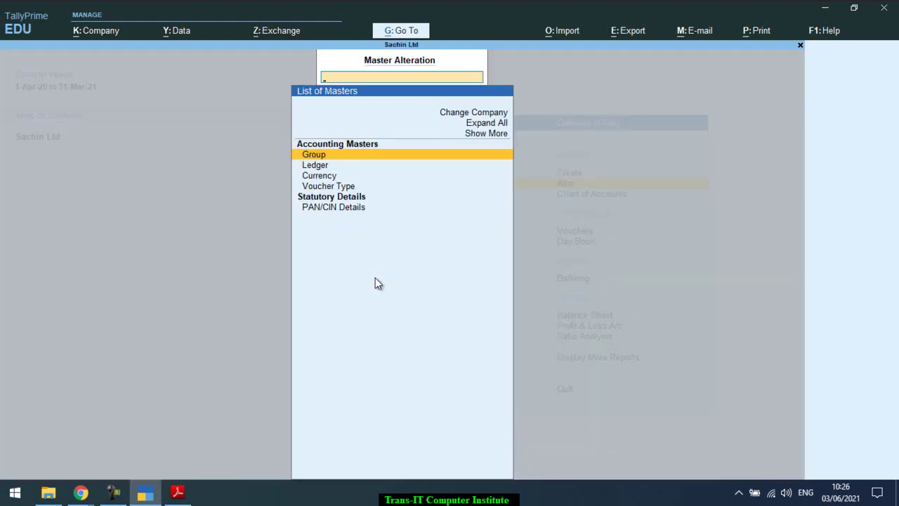
key("Down")
key("Return")
key("Up")
key("Up")
key("Return")
key("Escape")
key("Down")
key("Down")
key("Return")
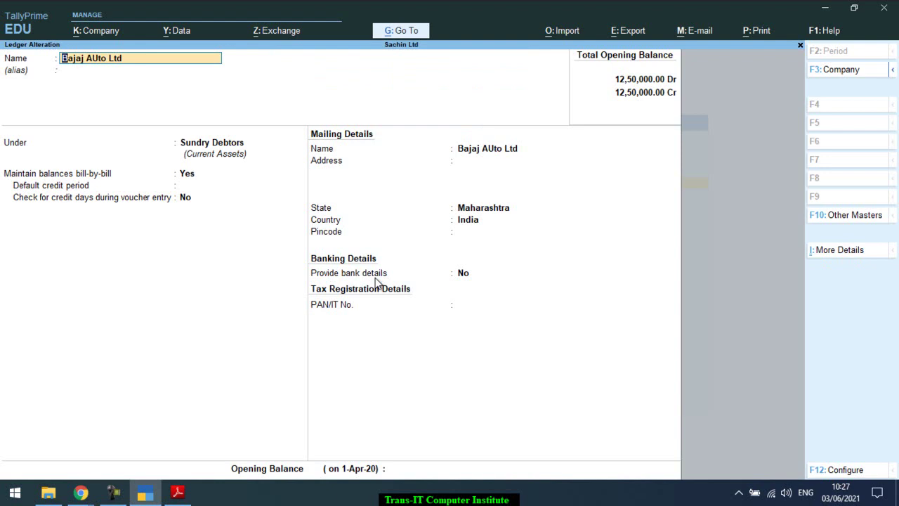
- Request deletion of the Bajaj AUto Ltd ledger, decline it, quit the alteration and return to the Gateway of Tally
key("alt")
key("alt+d")
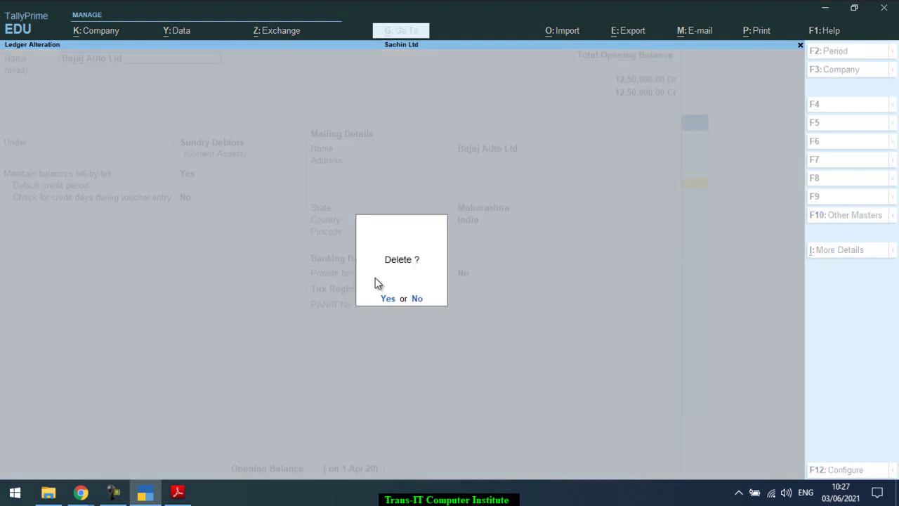
key("n")
key("Escape")
key("y")
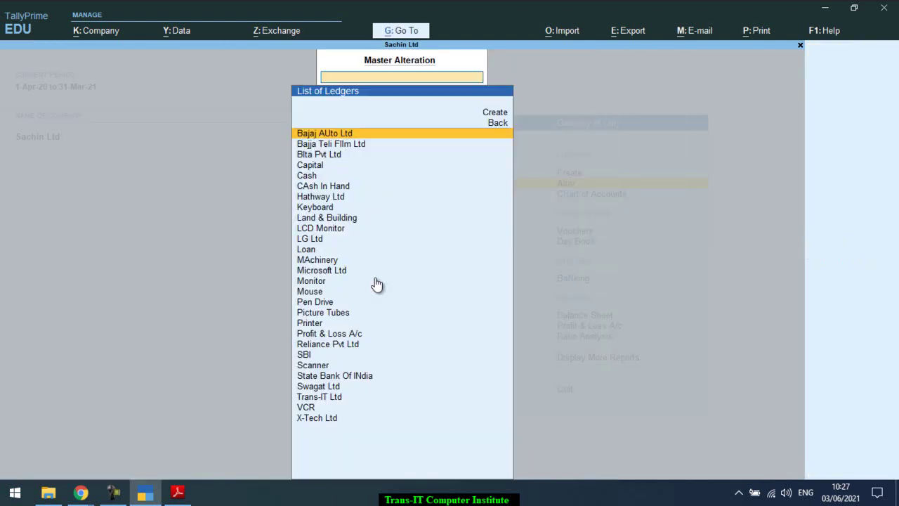
key("Escape")
key("Escape")
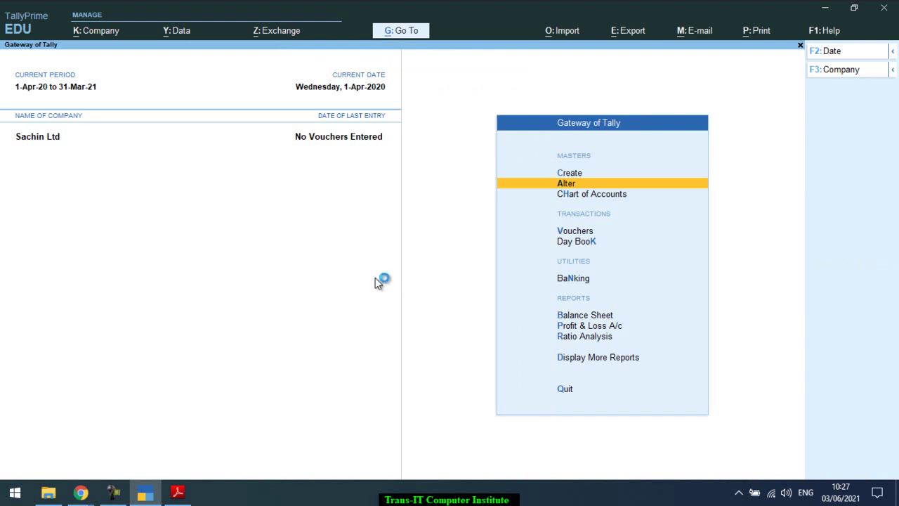
- Start a new ledger, name it ABC and leave its alias blank
key("Up")
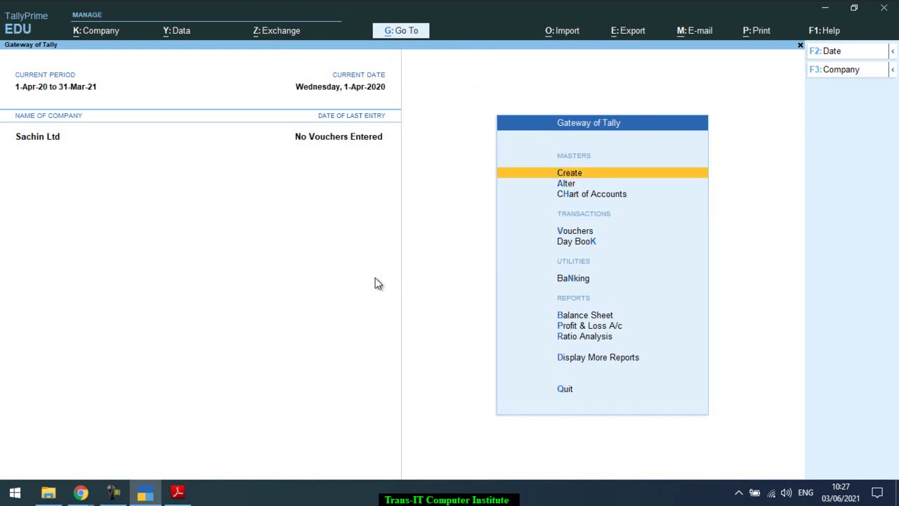
key("Return")
key("Down")
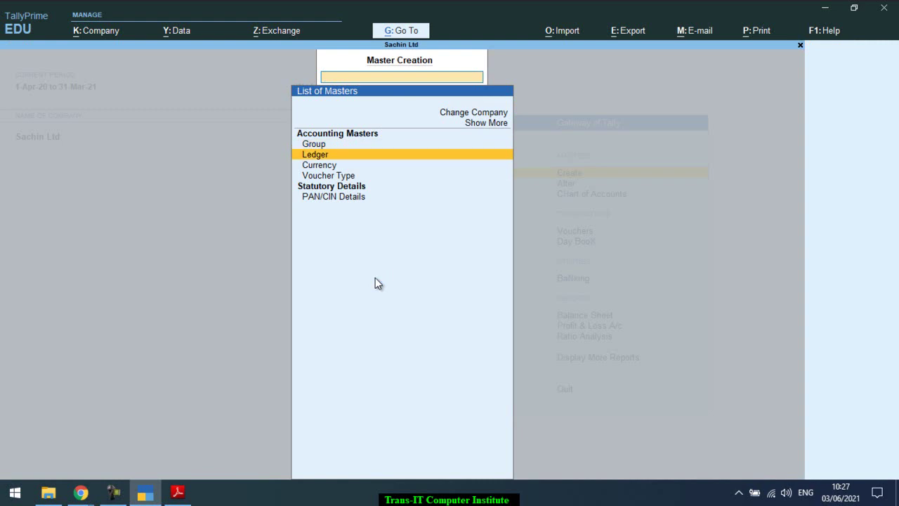
key("Return")
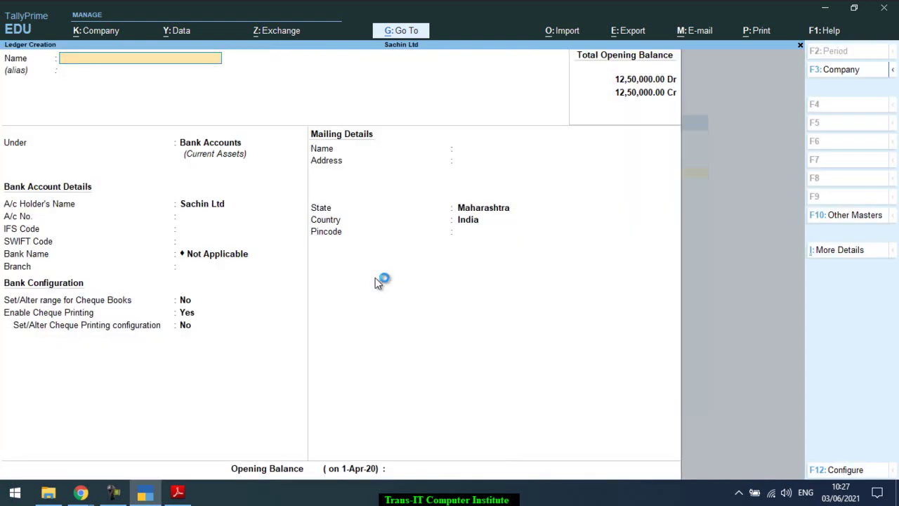
type("ABC")
key("Return")
key("Return")
- Place the ABC ledger under Sundry Debtors, save it and return to the Gateway of Tally
type("Su")
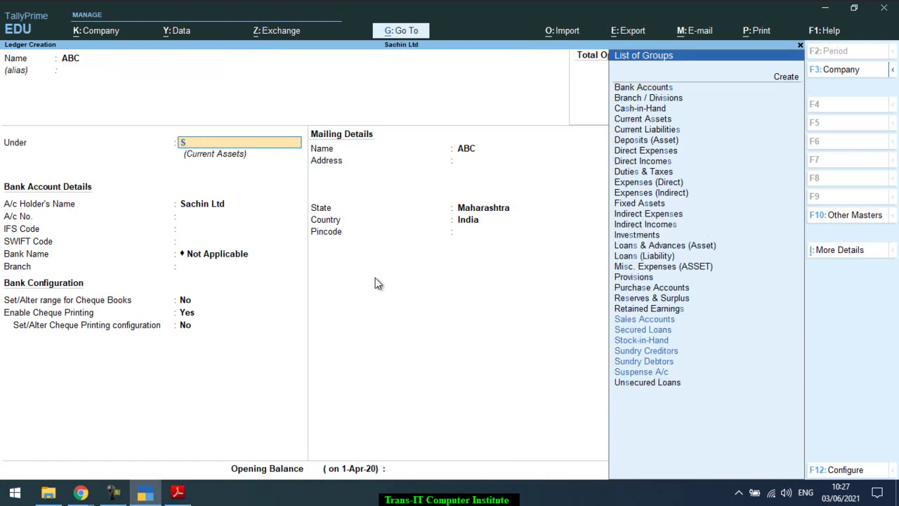
key("Down")
key("Down")
key("Return")
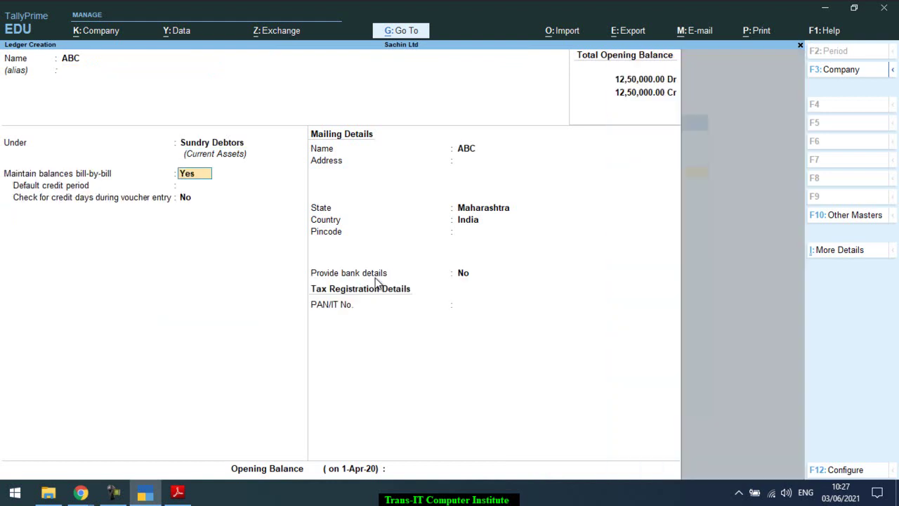
key("Escape")
key("Escape")
key("y")
key("Down")
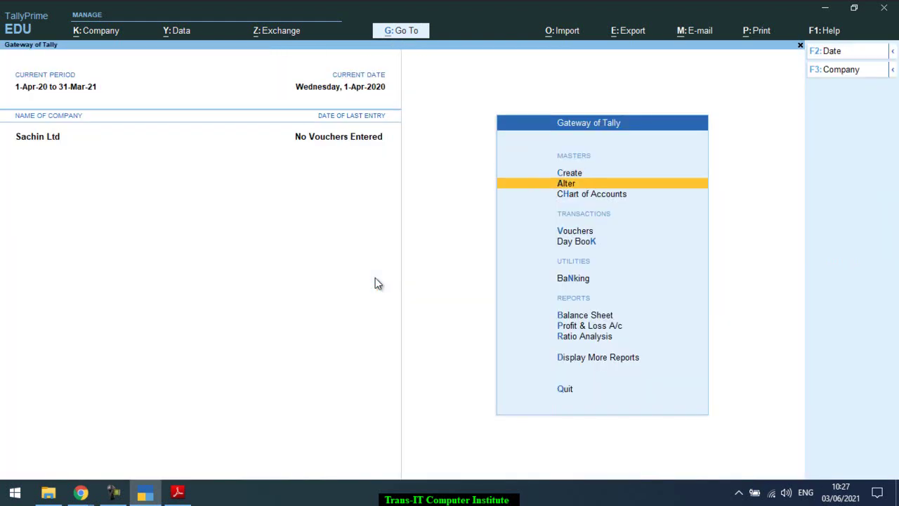
- Open the ABC ledger for alteration and delete it, confirming the deletion
key("Return")
key("Return")
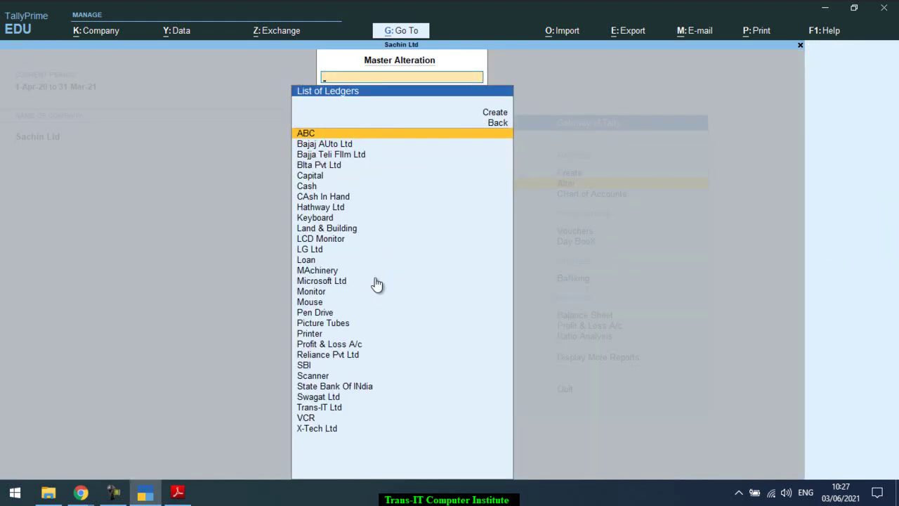
key("Return")
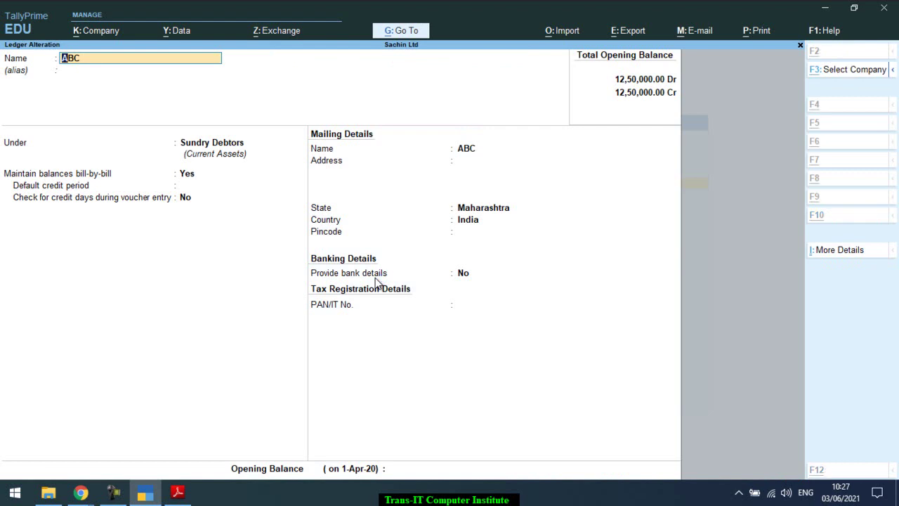
key("alt+d")
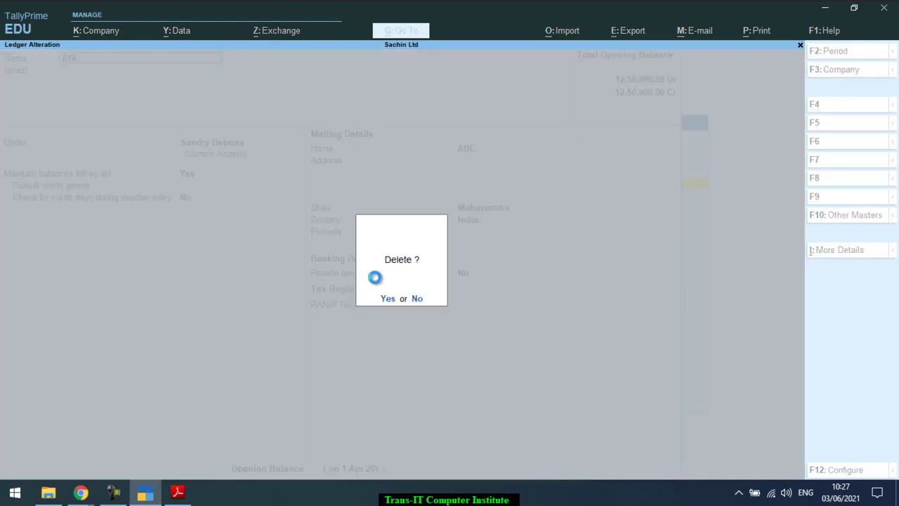
key("Return")
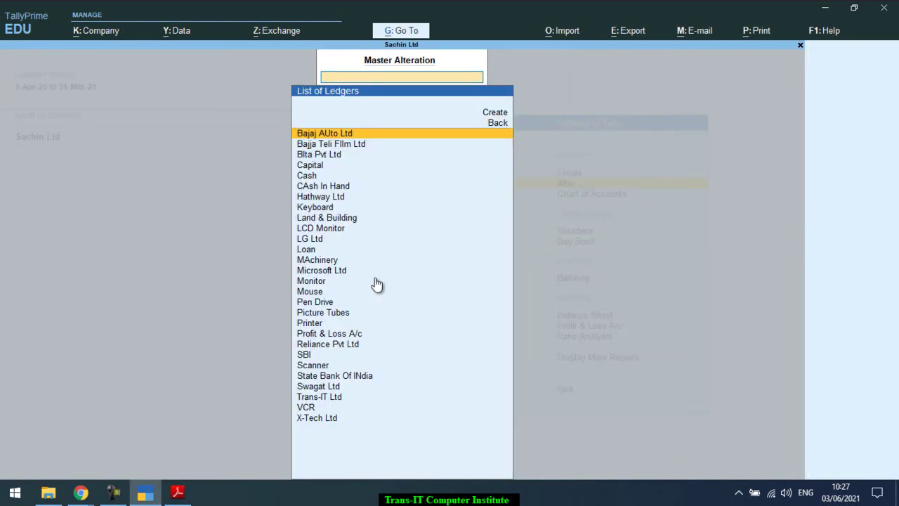
- Look through the first entries of the ledger alteration list, leave the list and reopen it
key("Down")
key("Down")
key("Down")
key("Down")
key("Down")
key("Down")
key("Down")
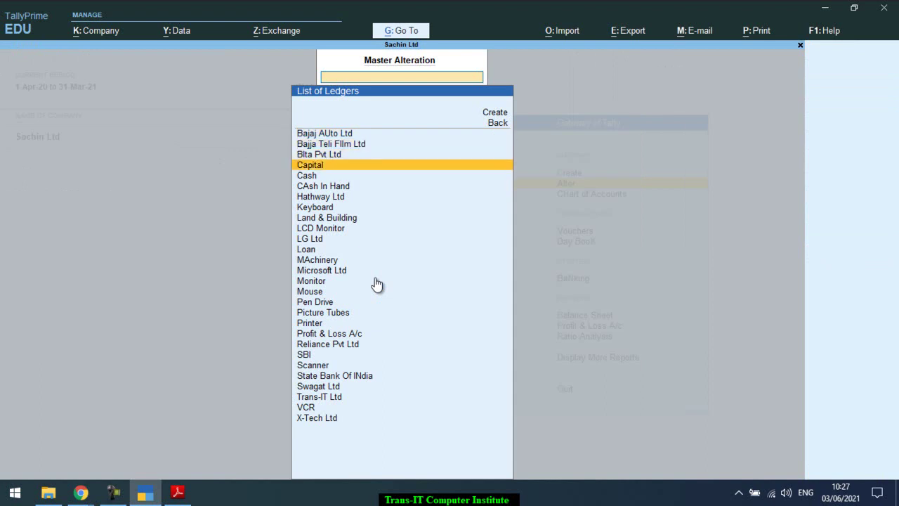
key("Down")
key("Down")
key("Up")
key("Down")
key("Escape")
key("Return")
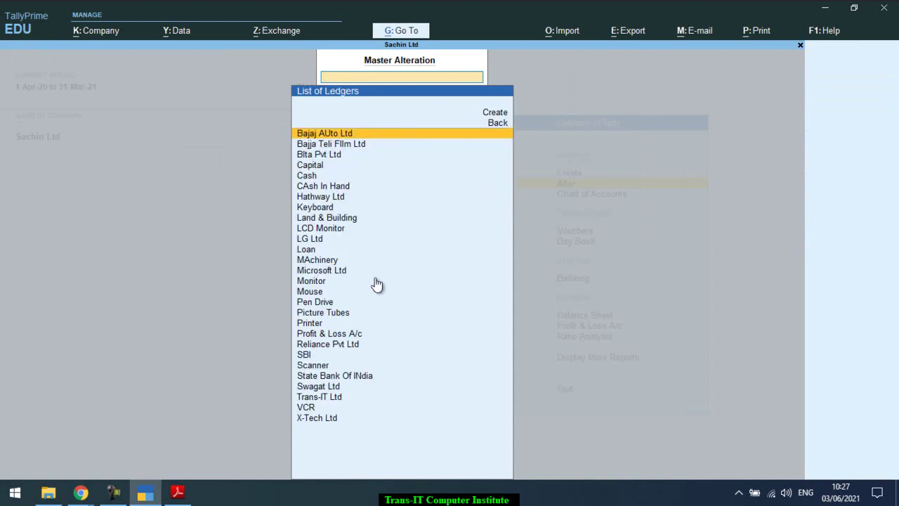
- Open the Capital ledger for alteration, request its deletion and decline it
key("Down")
key("Down")
key("Down")
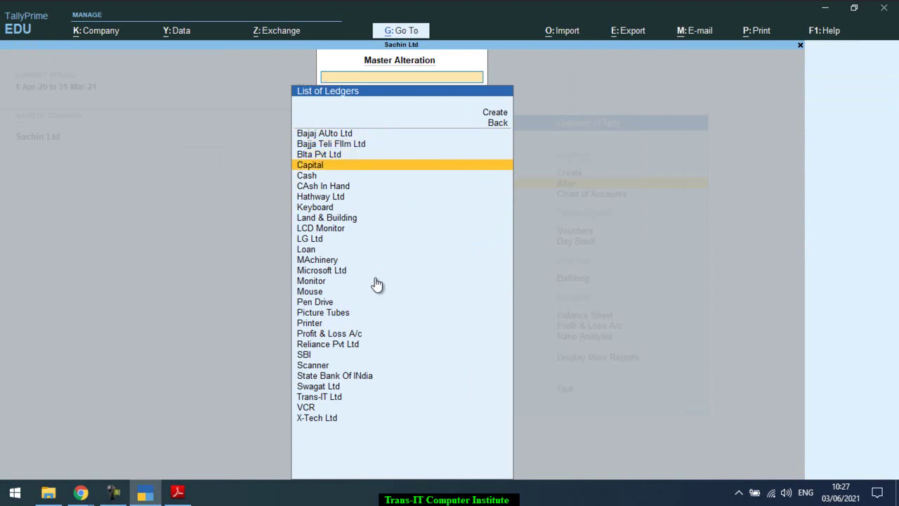
key("Return")
key("alt+d")
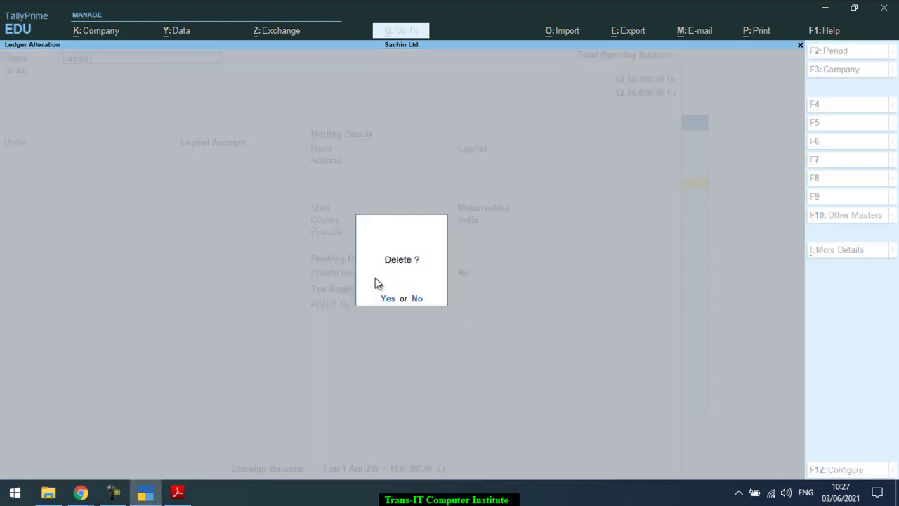
key("n")
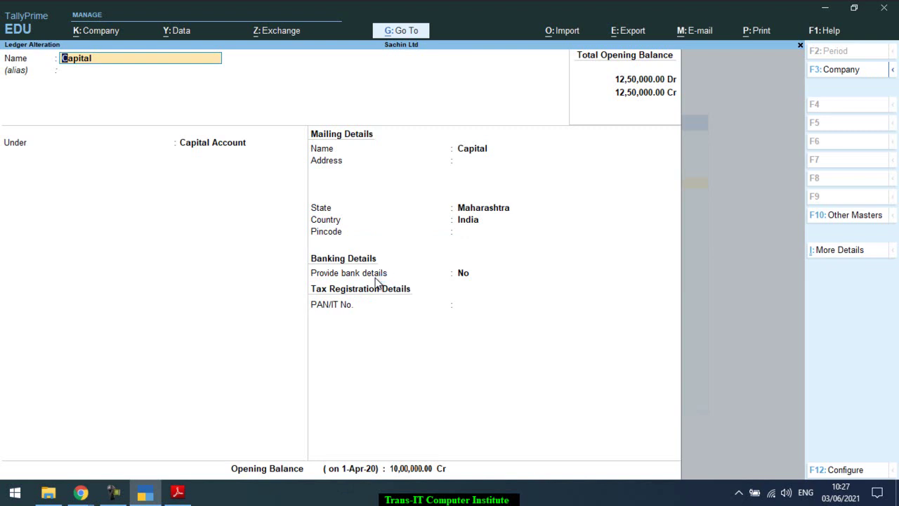
- Clear the Capital ledger's name, quit the alteration without saving and return to the Gateway of Tally
key("BackSpace")
key("Escape")
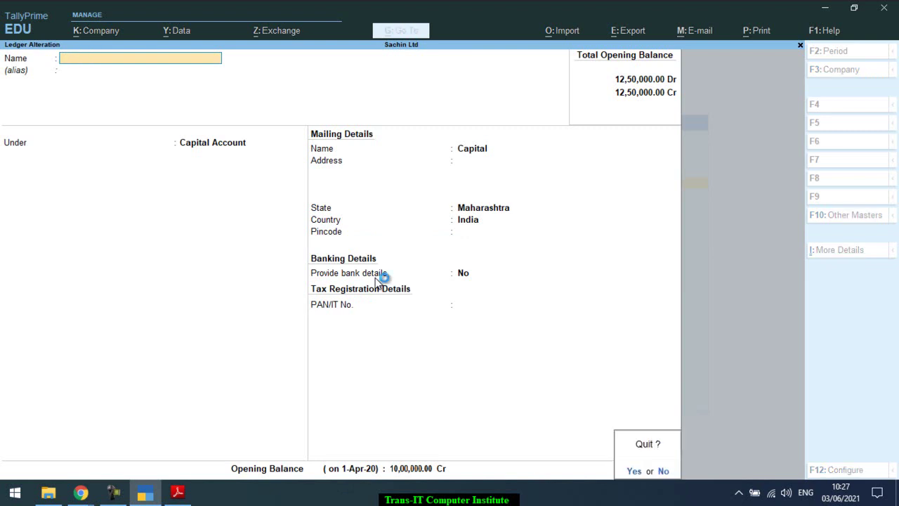
key("y")
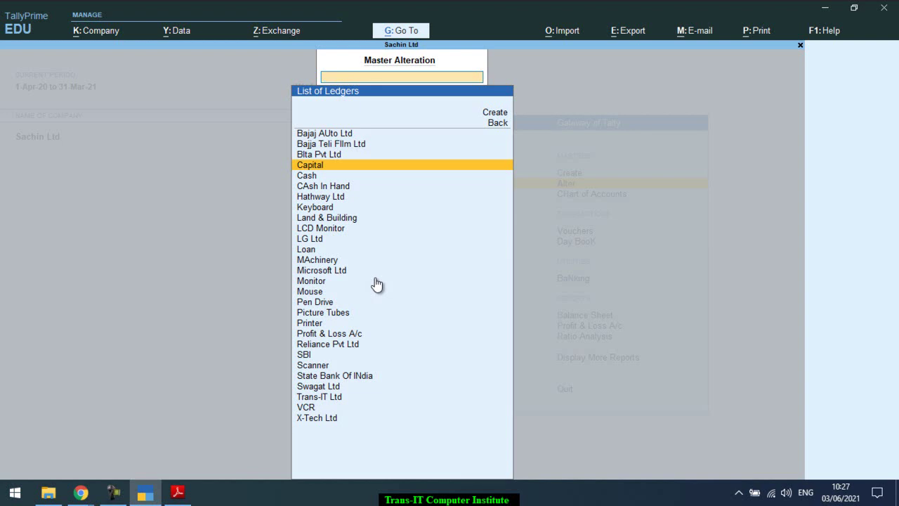
key("Escape")
key("Escape")
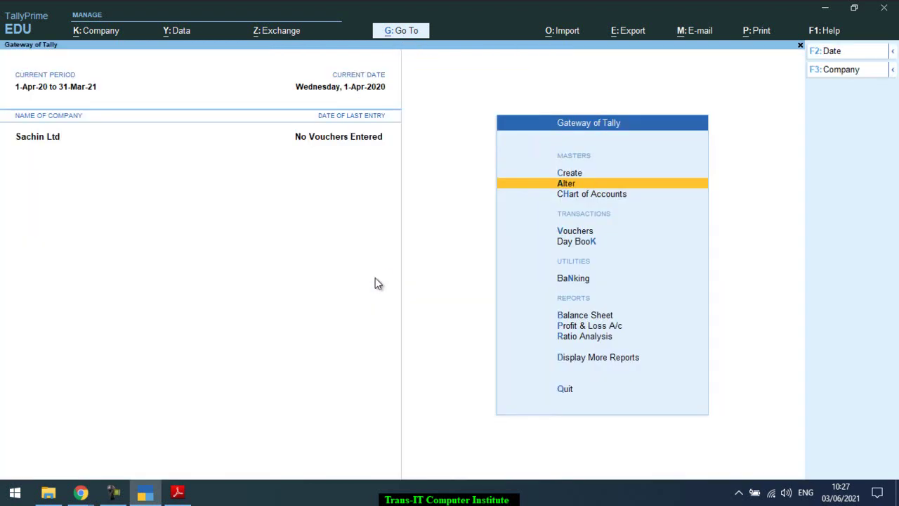